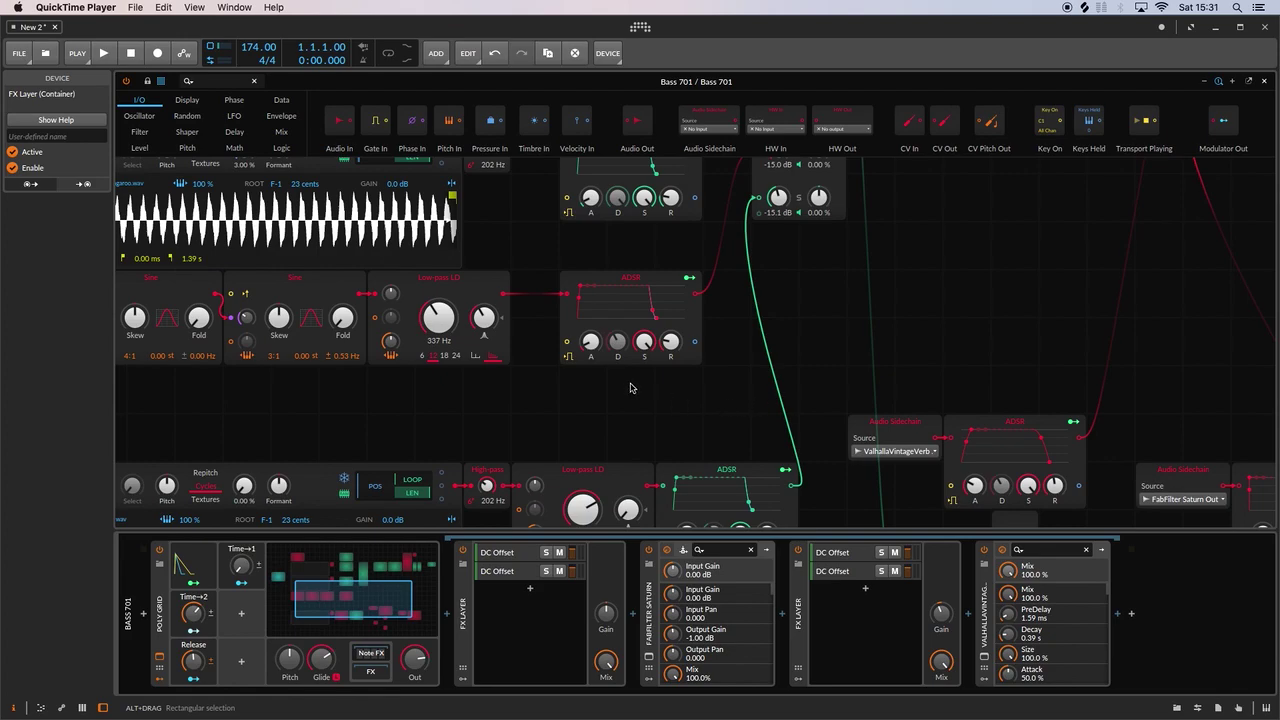
# - Solo the left Grid Mixer's first input, then its second, then clear the solo
pyautogui.scroll(-2, 795, 410)
pyautogui.hscroll(2, 795, 410)
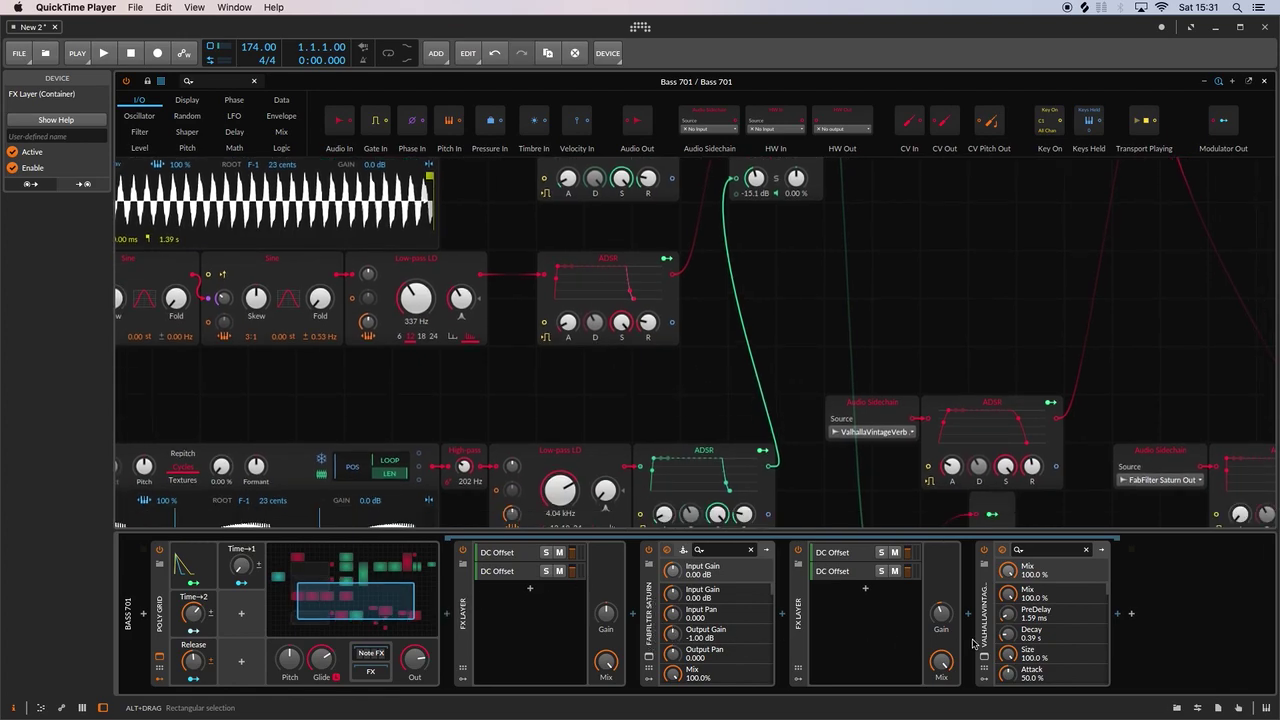
pyautogui.hscroll(2, 866, 472)
pyautogui.scroll(-5, 816, 482)
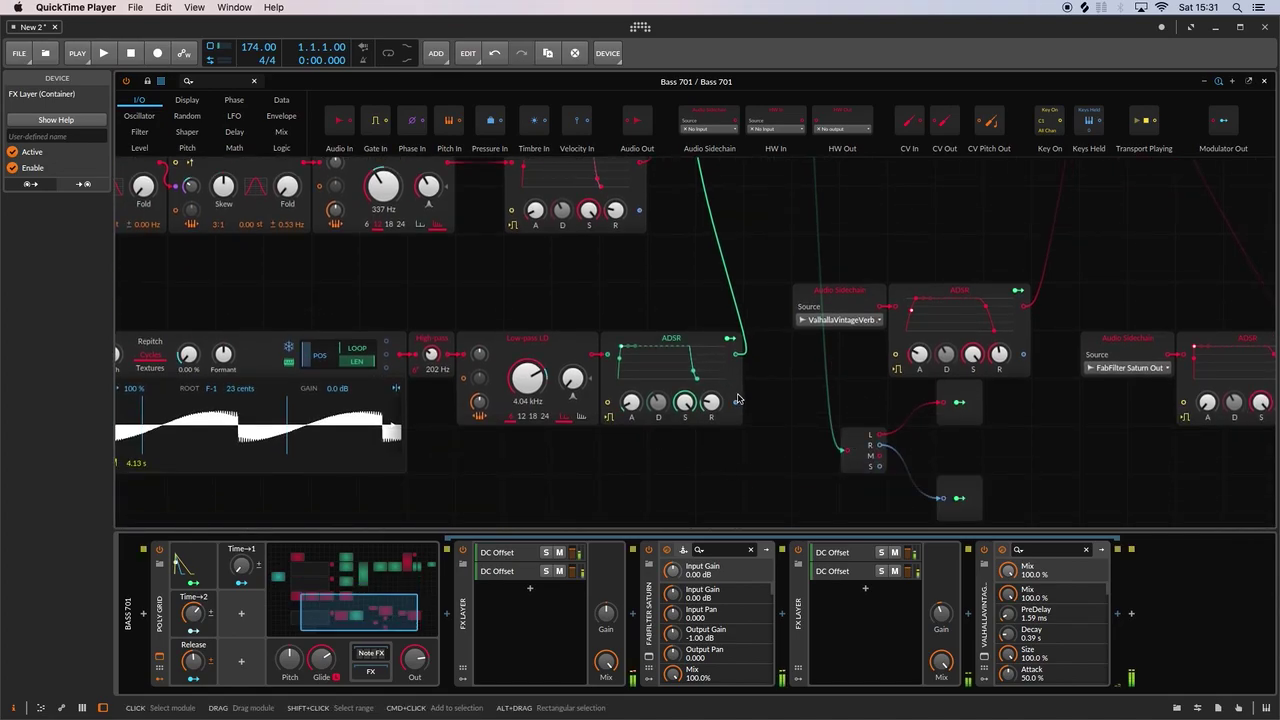
pyautogui.hscroll(-1, 797, 409)
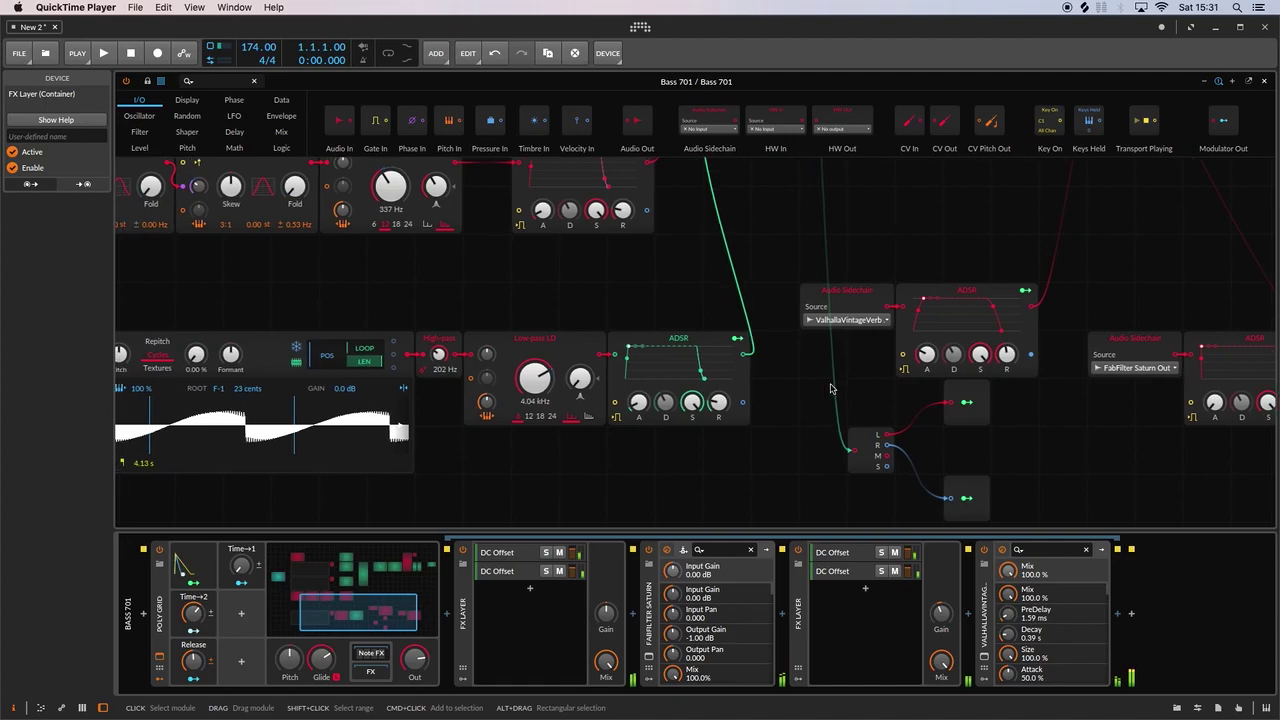
pyautogui.scroll(10, 815, 400)
pyautogui.scroll(-6, 834, 385)
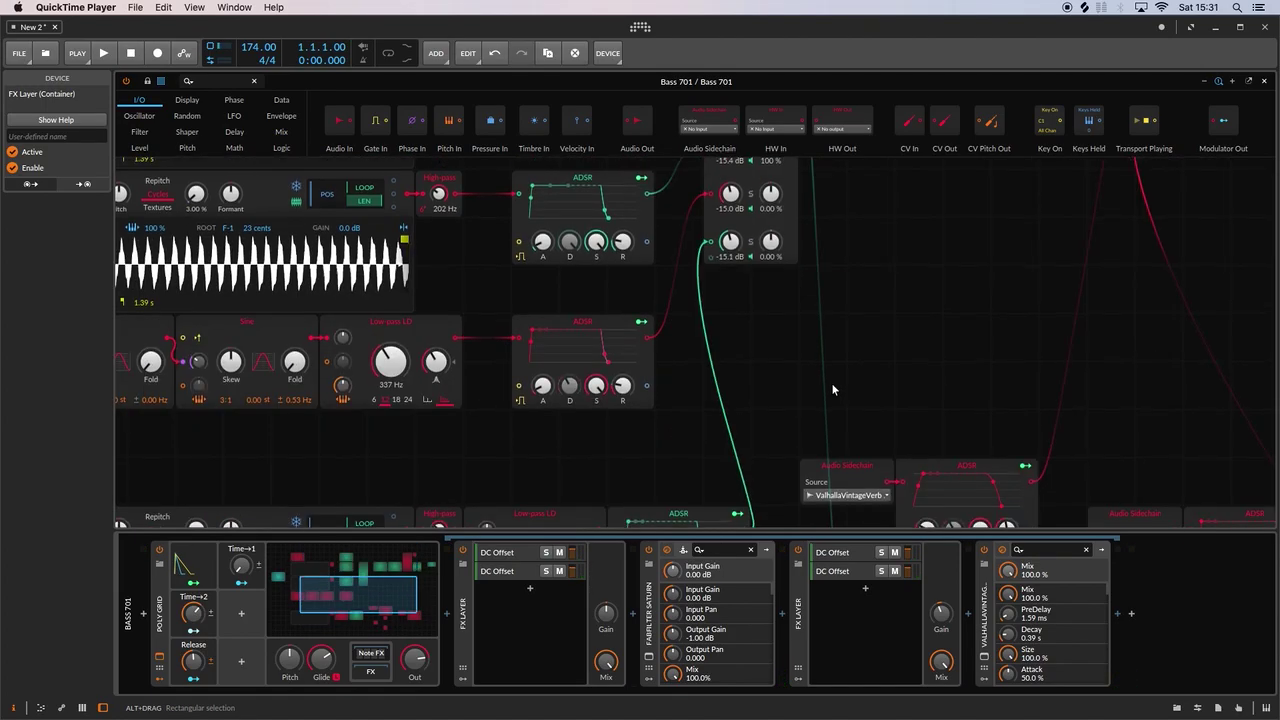
pyautogui.scroll(7, 830, 380)
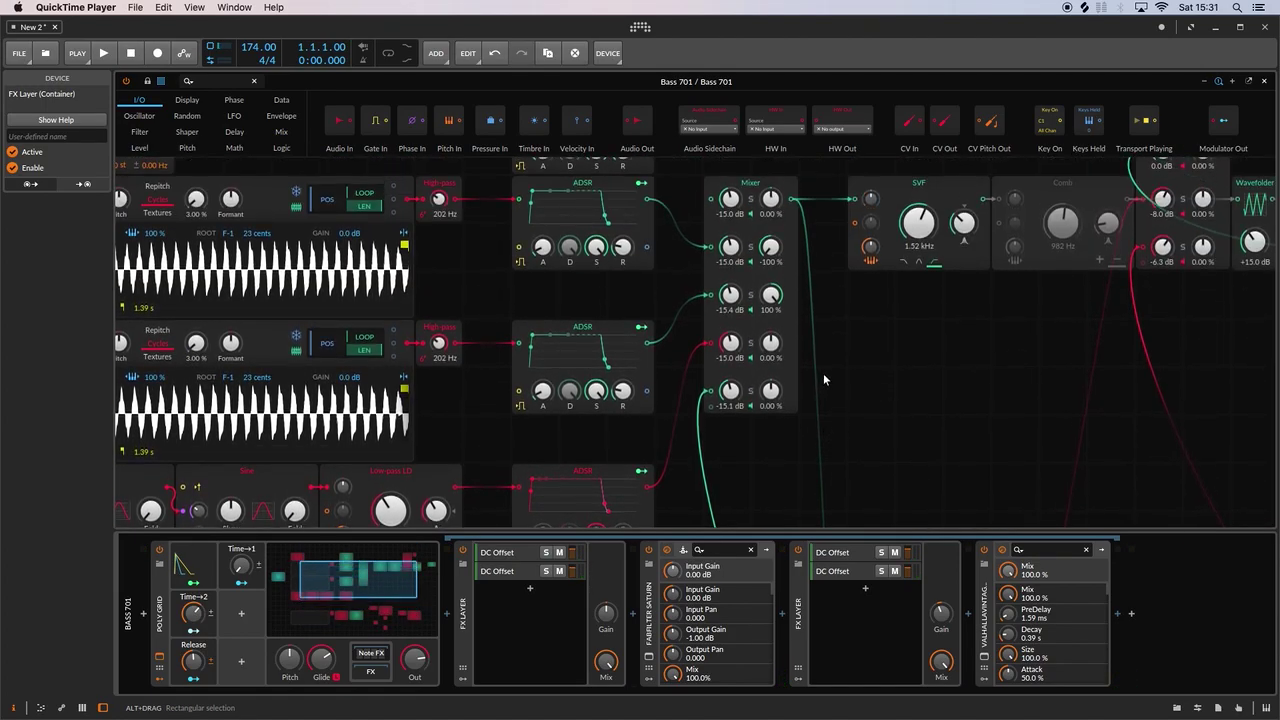
pyautogui.hscroll(5, 840, 382)
pyautogui.scroll(3, 843, 384)
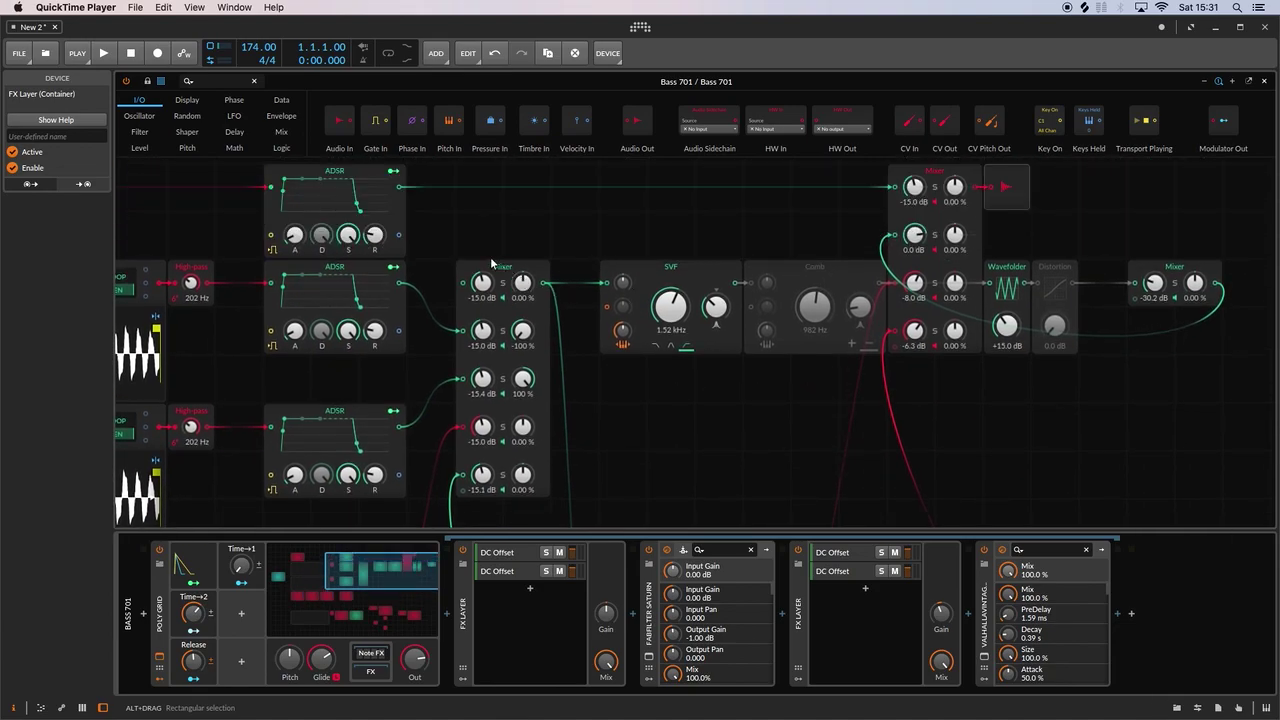
pyautogui.scroll(9, 495, 280)
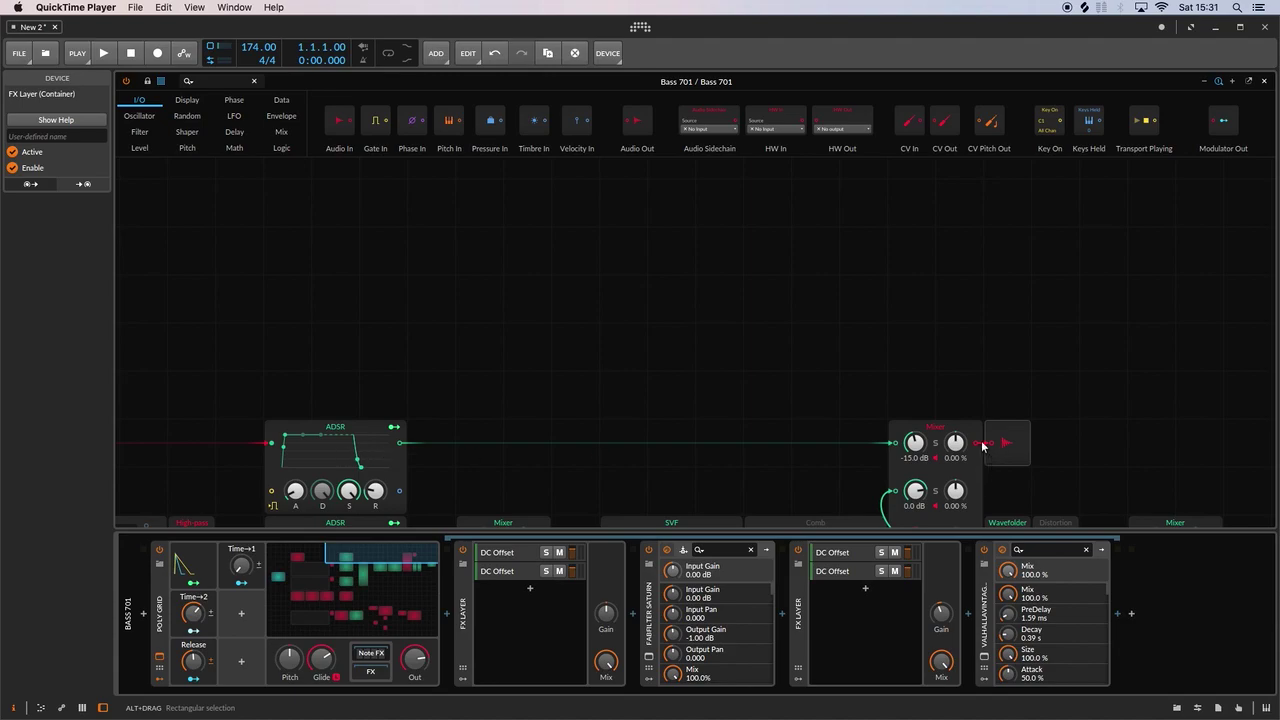
pyautogui.scroll(-3, 473, 407)
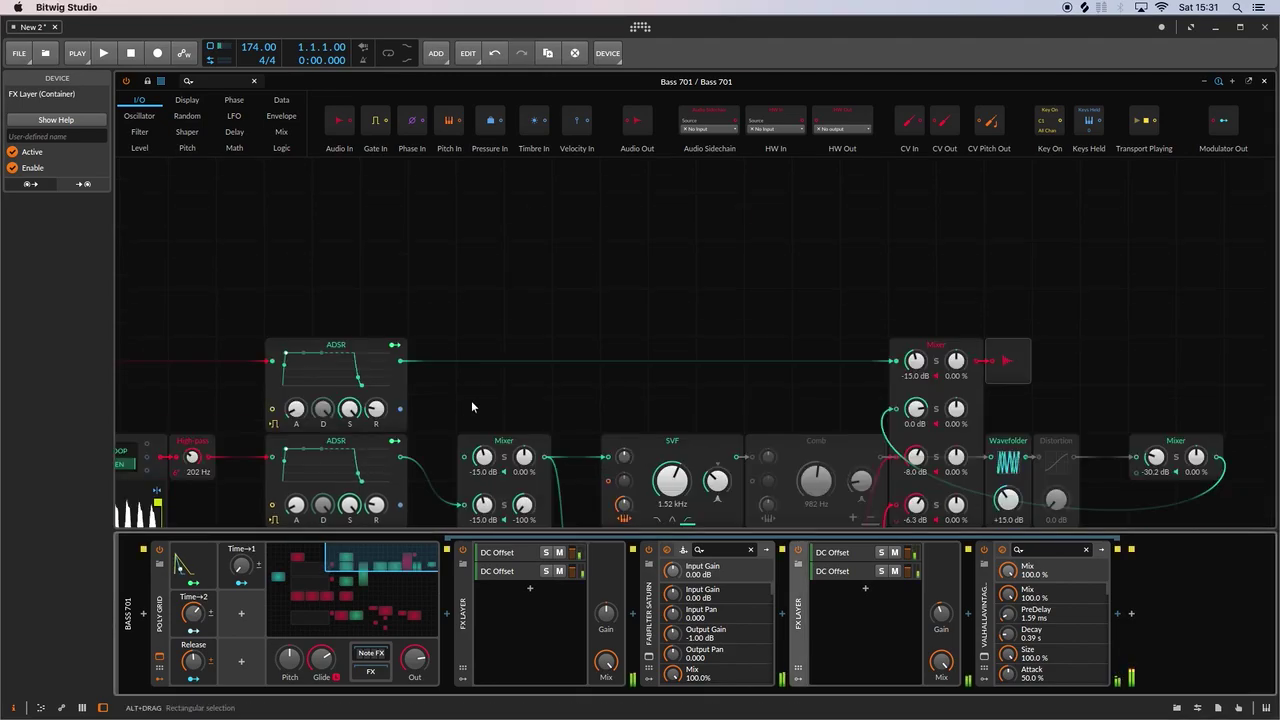
pyautogui.scroll(-1, 490, 415)
pyautogui.scroll(-5, 490, 420)
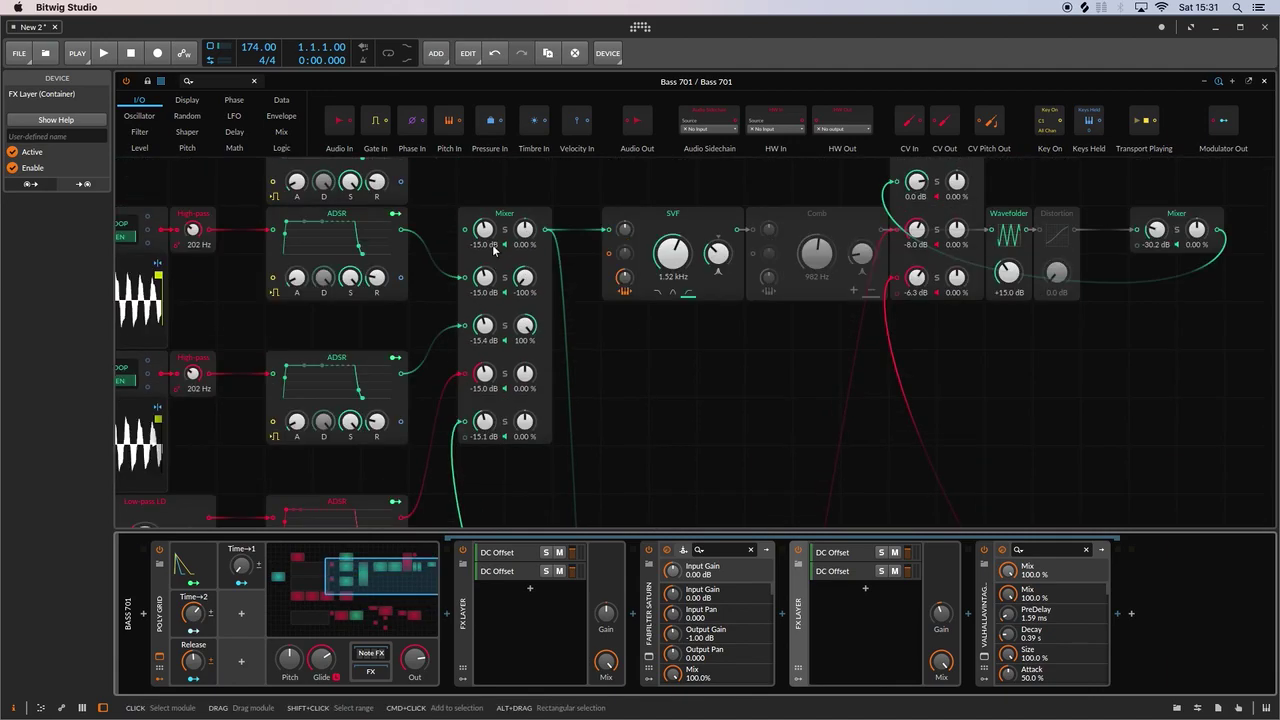
pyautogui.click(505, 230)
pyautogui.click(505, 278)
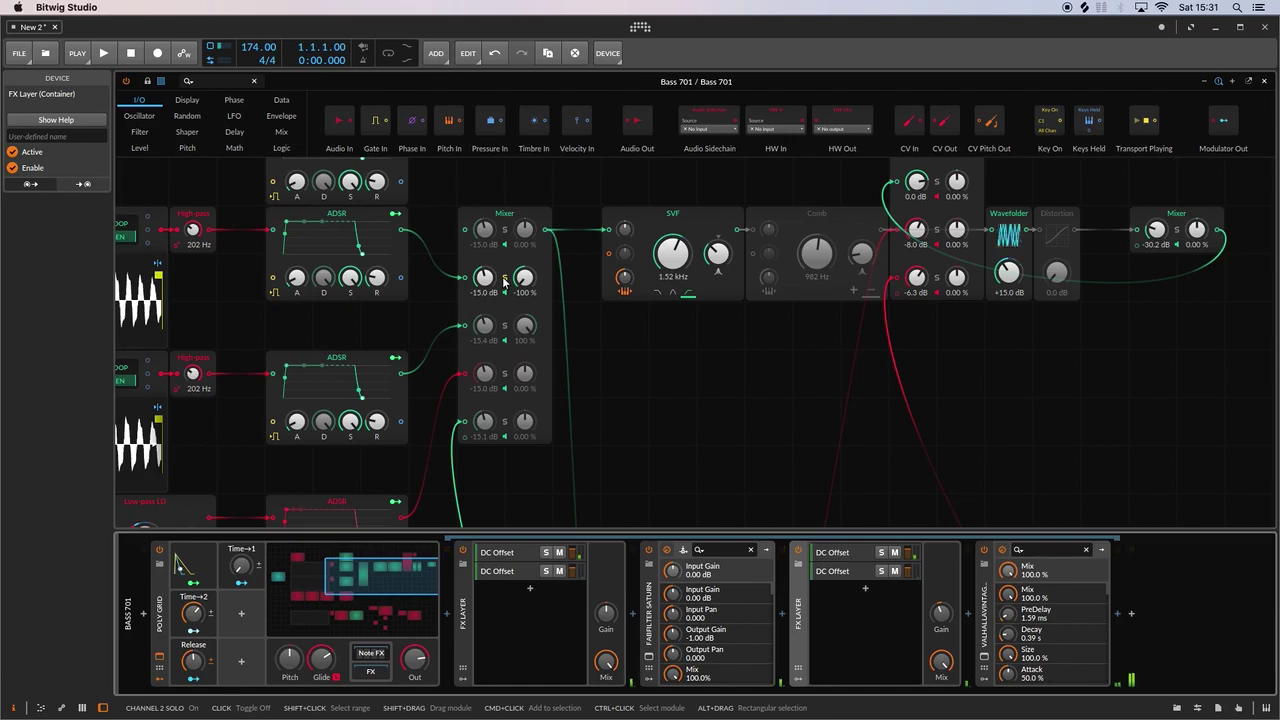
pyautogui.click(505, 278)
# - Toggle the right Mixer's 0.0 dB input off and on, then disable its top -15.0 dB input
pyautogui.click(937, 199)
pyautogui.scroll(3, 937, 207)
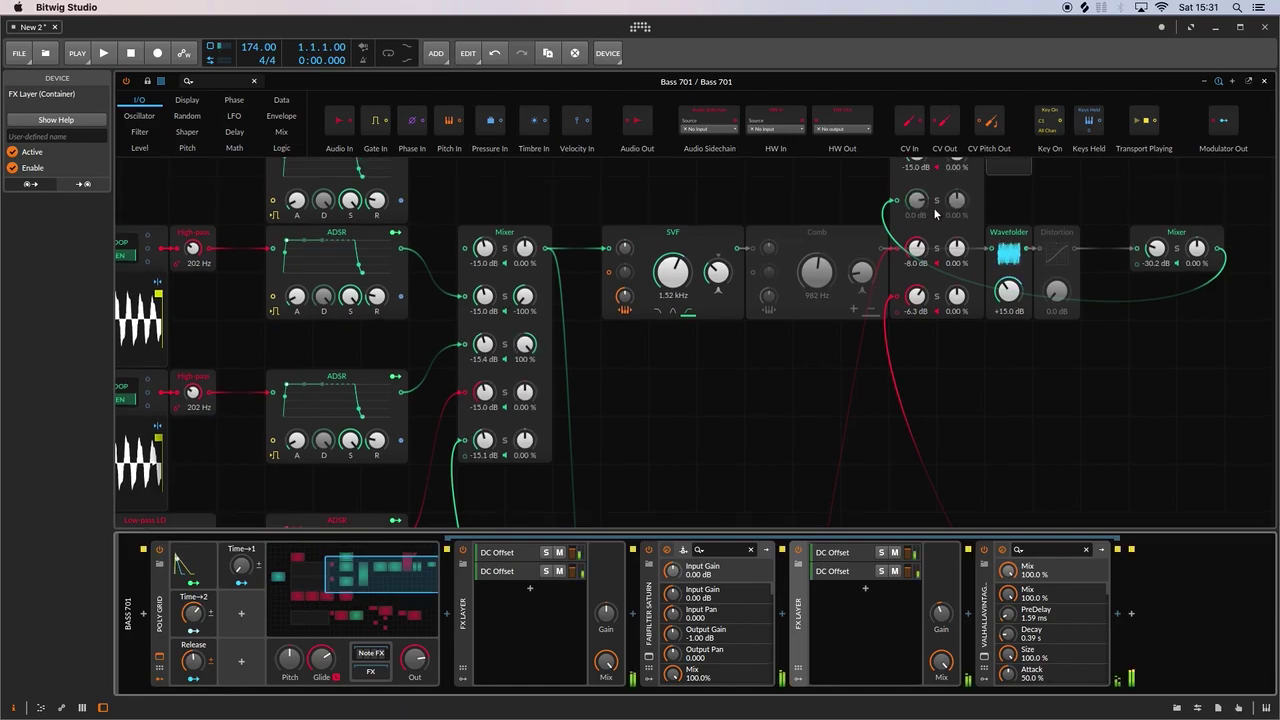
pyautogui.click(937, 347)
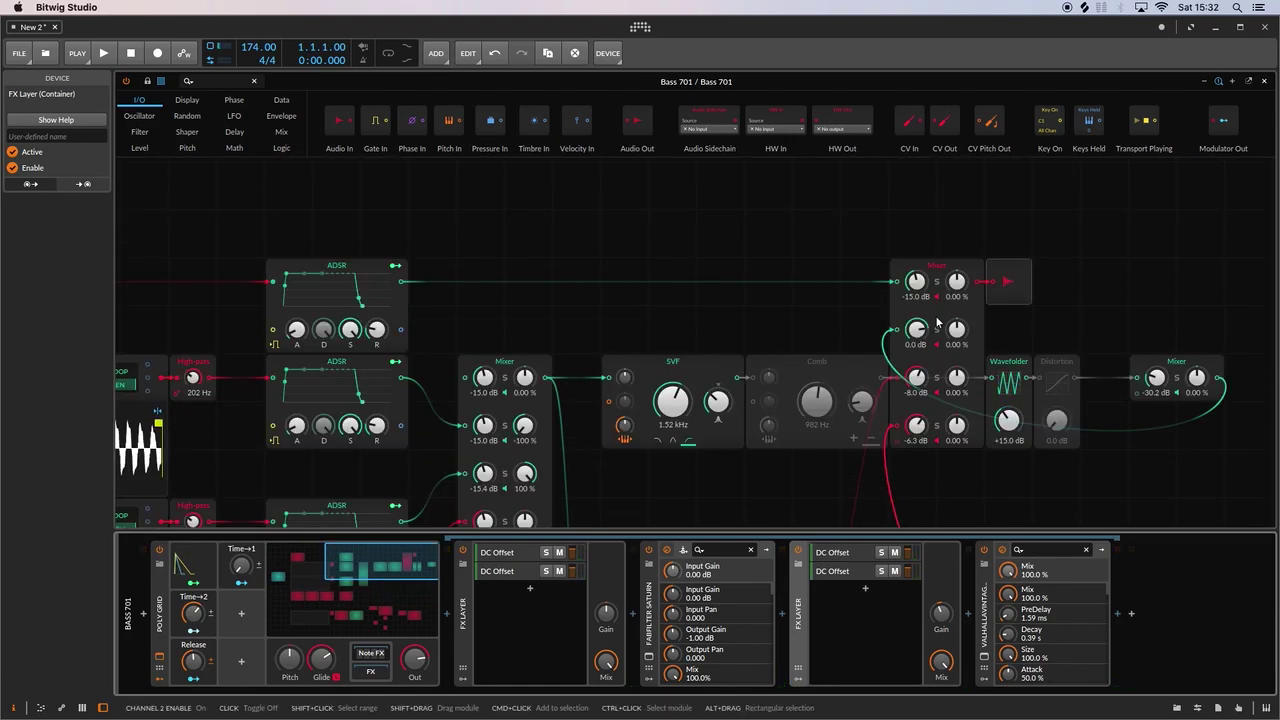
pyautogui.click(937, 297)
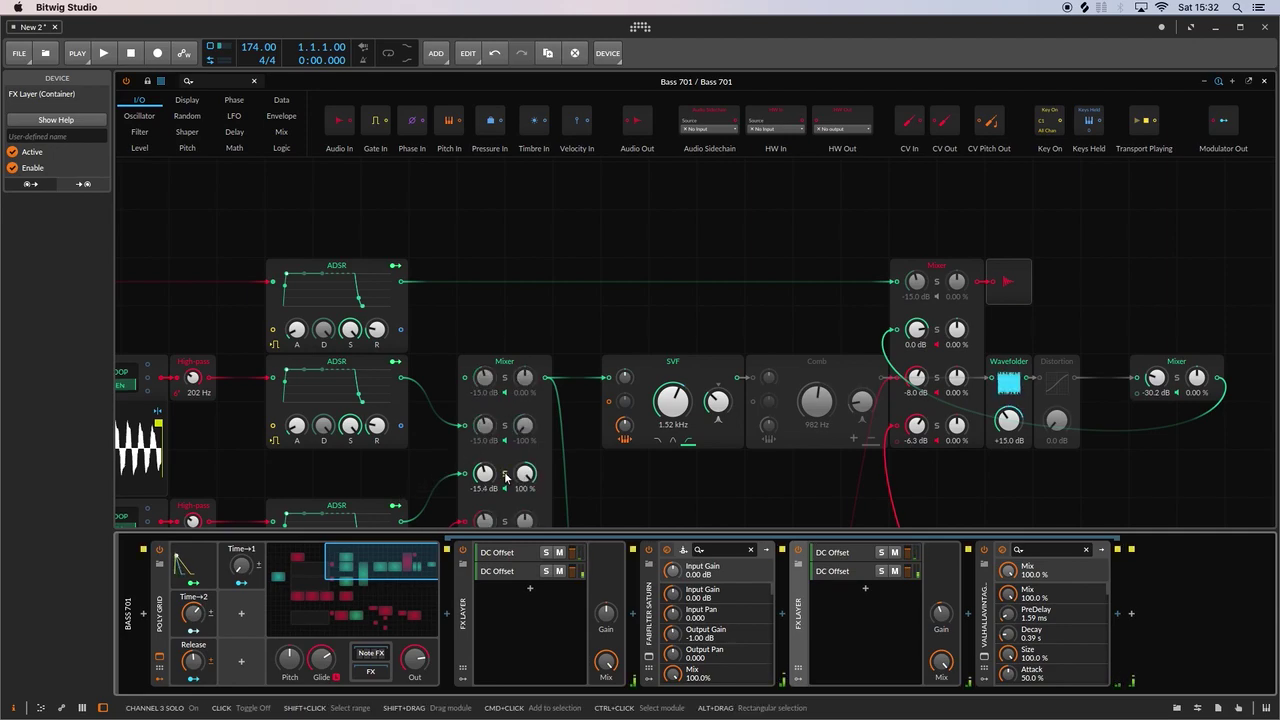
# - Solo left Mixer channels 4 and 5 in turn, then clear the solo
pyautogui.scroll(-2, 487, 432)
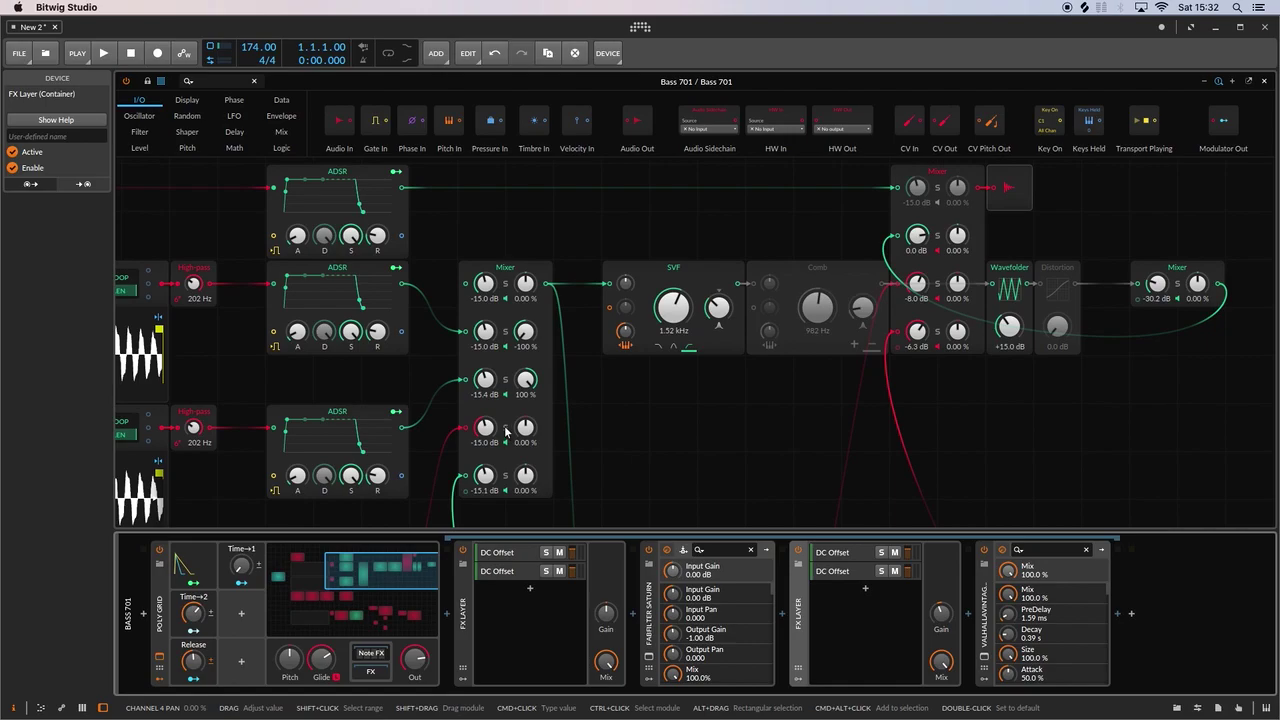
pyautogui.click(506, 428)
pyautogui.click(506, 476)
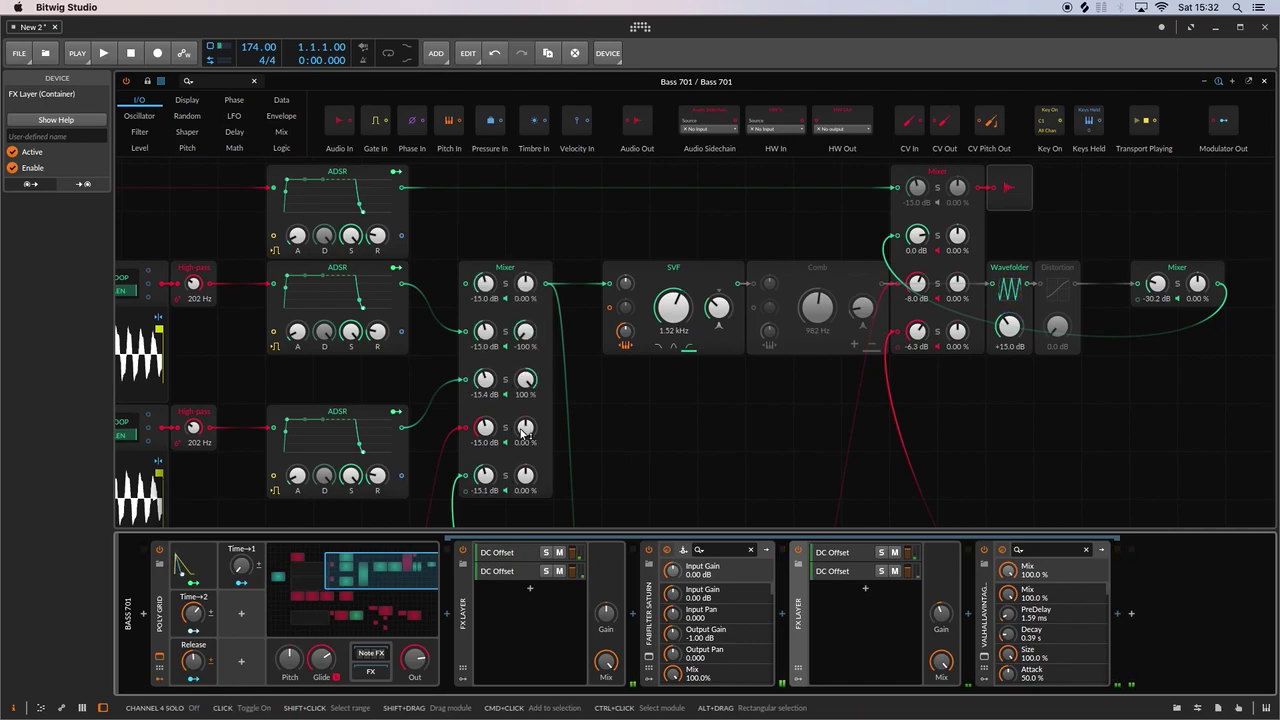
pyautogui.click(506, 476)
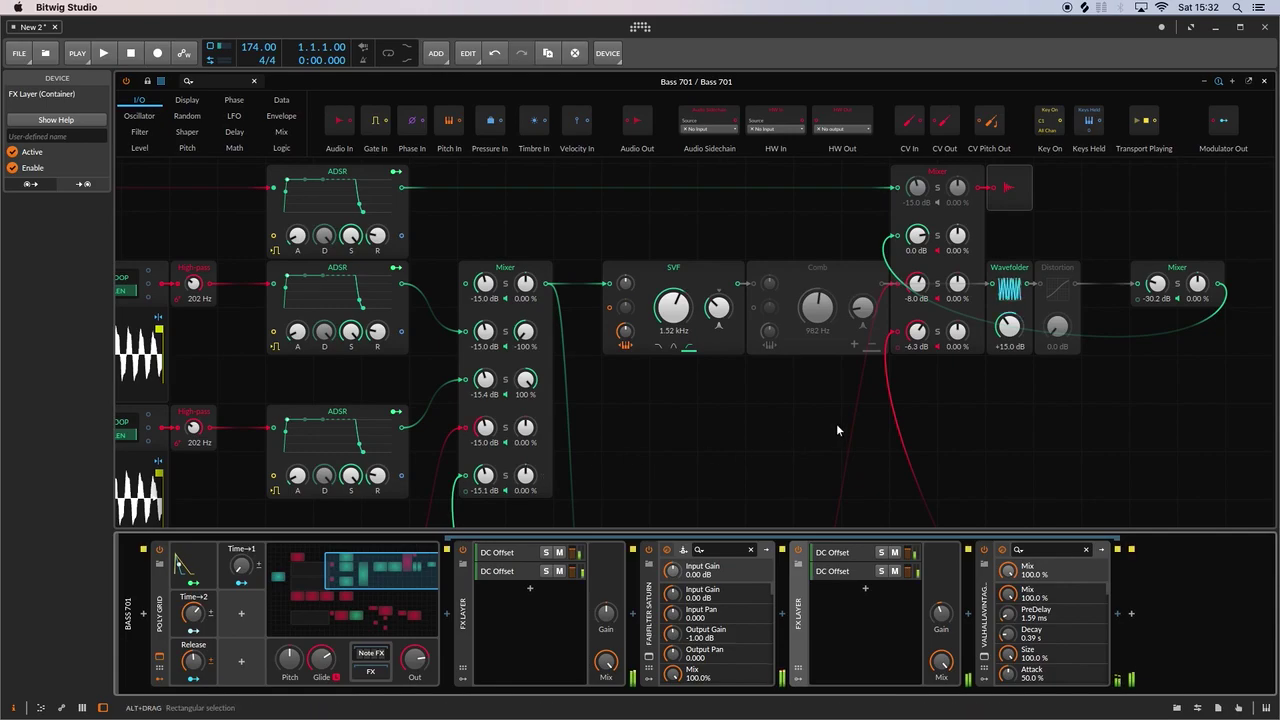
pyautogui.scroll(-5, 836, 445)
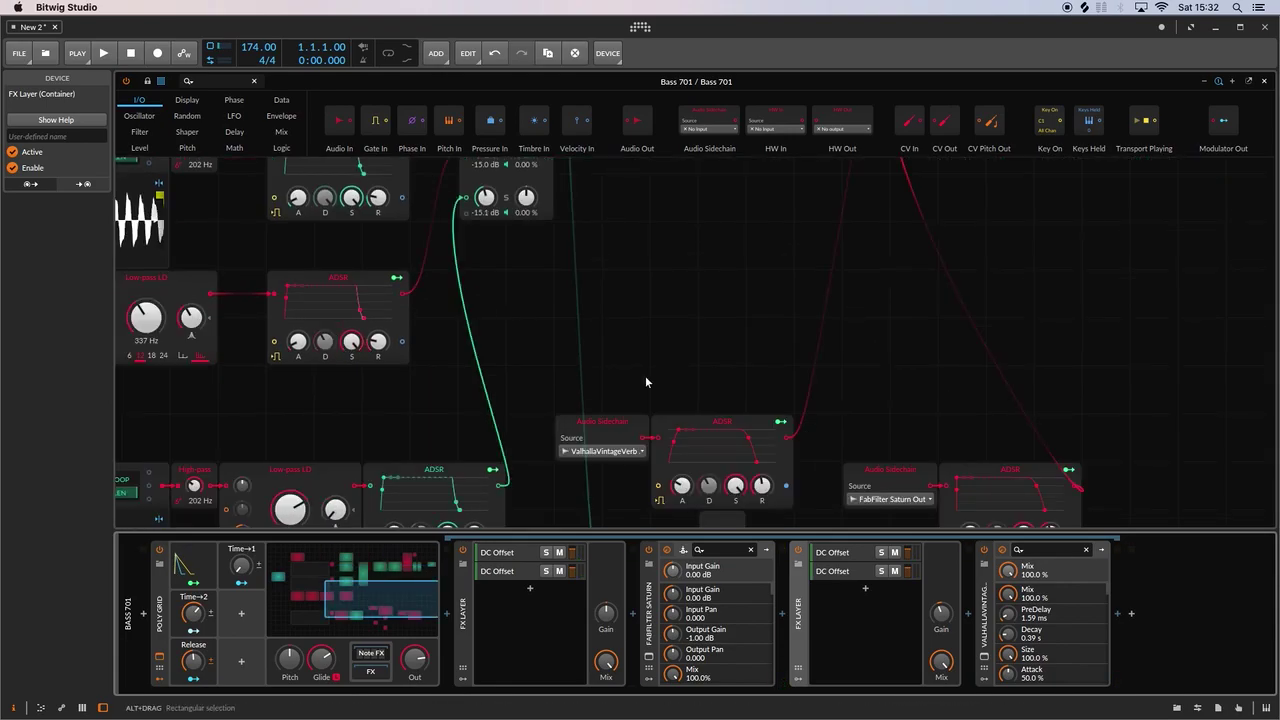
pyautogui.scroll(-1, 680, 376)
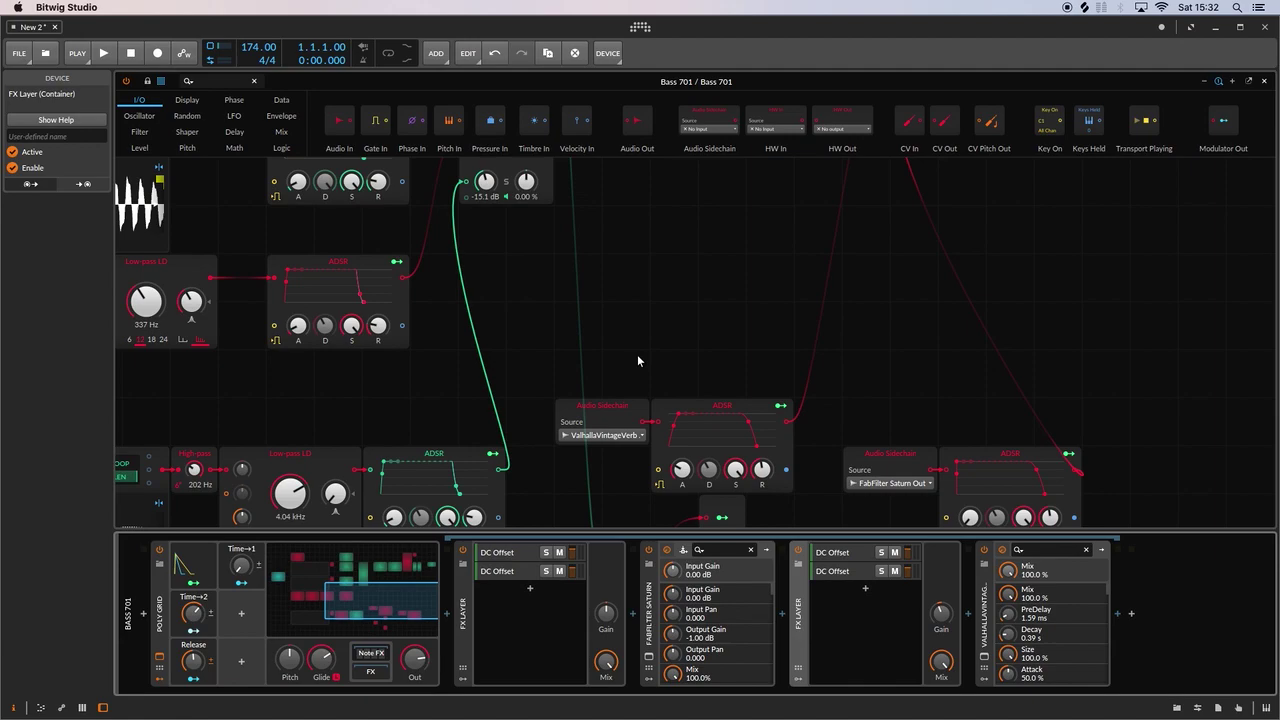
pyautogui.scroll(2, 638, 361)
pyautogui.scroll(-4, 957, 357)
pyautogui.scroll(5, 999, 385)
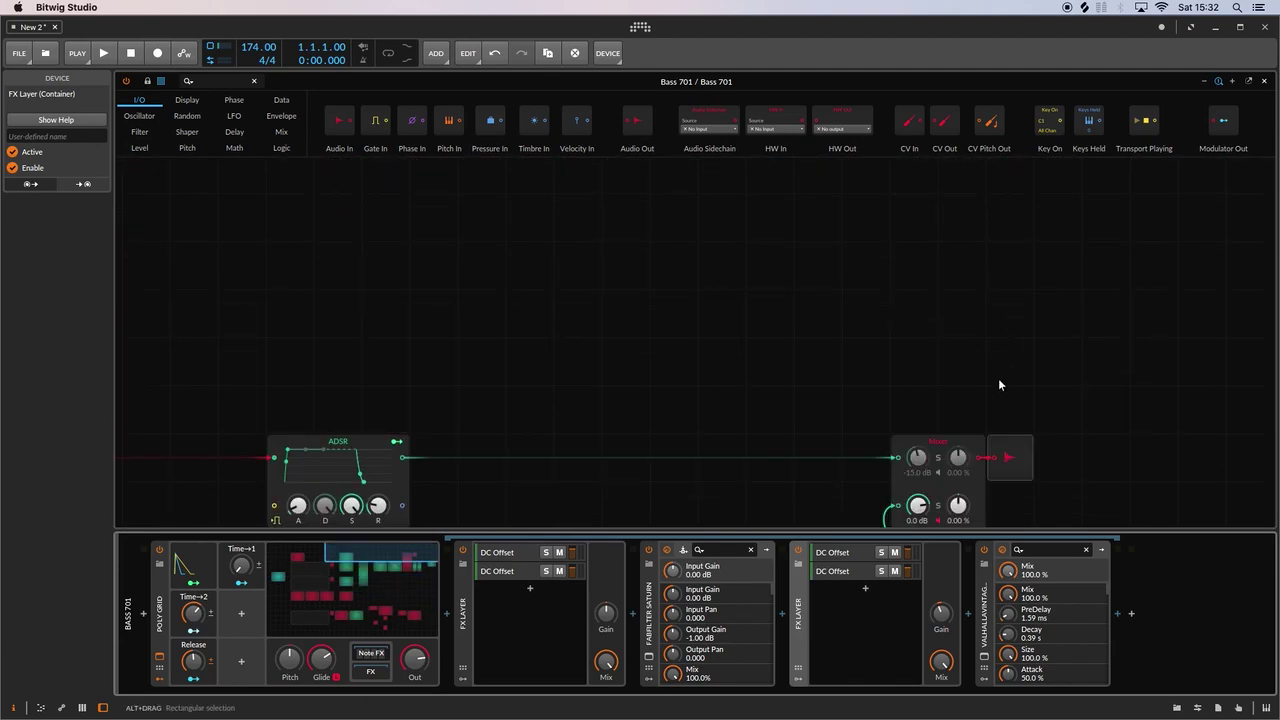
pyautogui.scroll(-2, 999, 385)
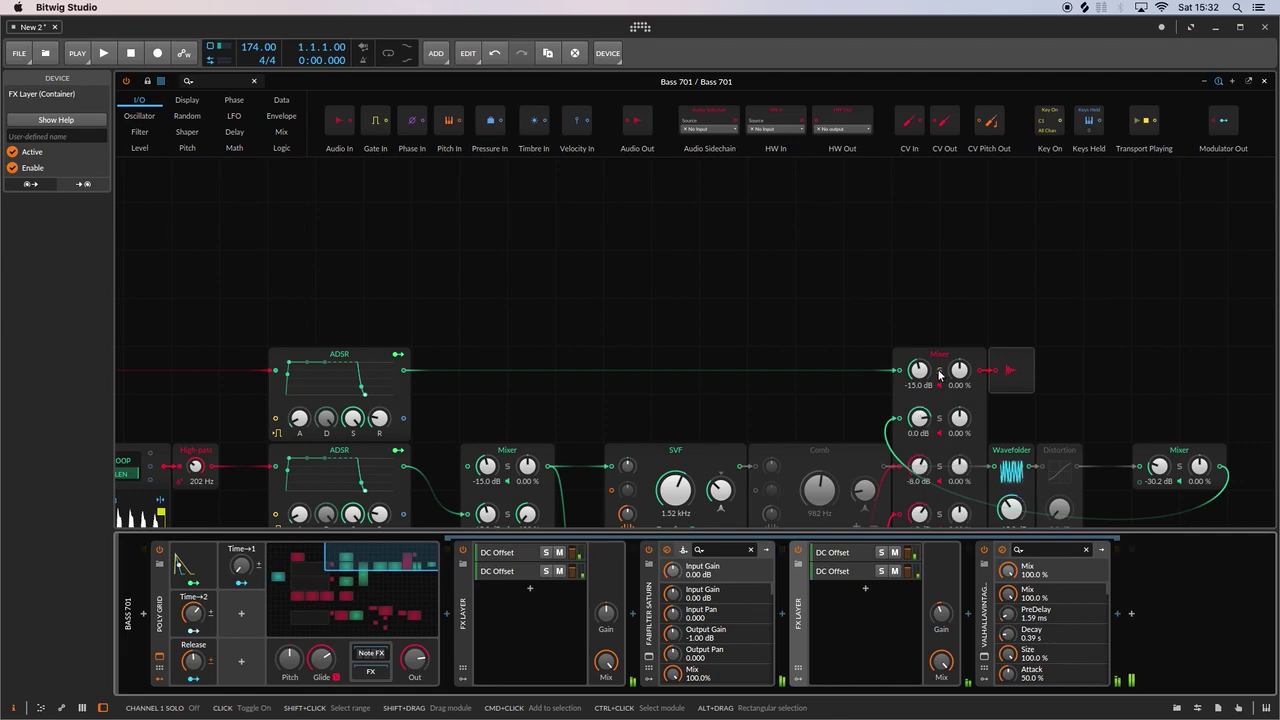
pyautogui.scroll(-5, 787, 374)
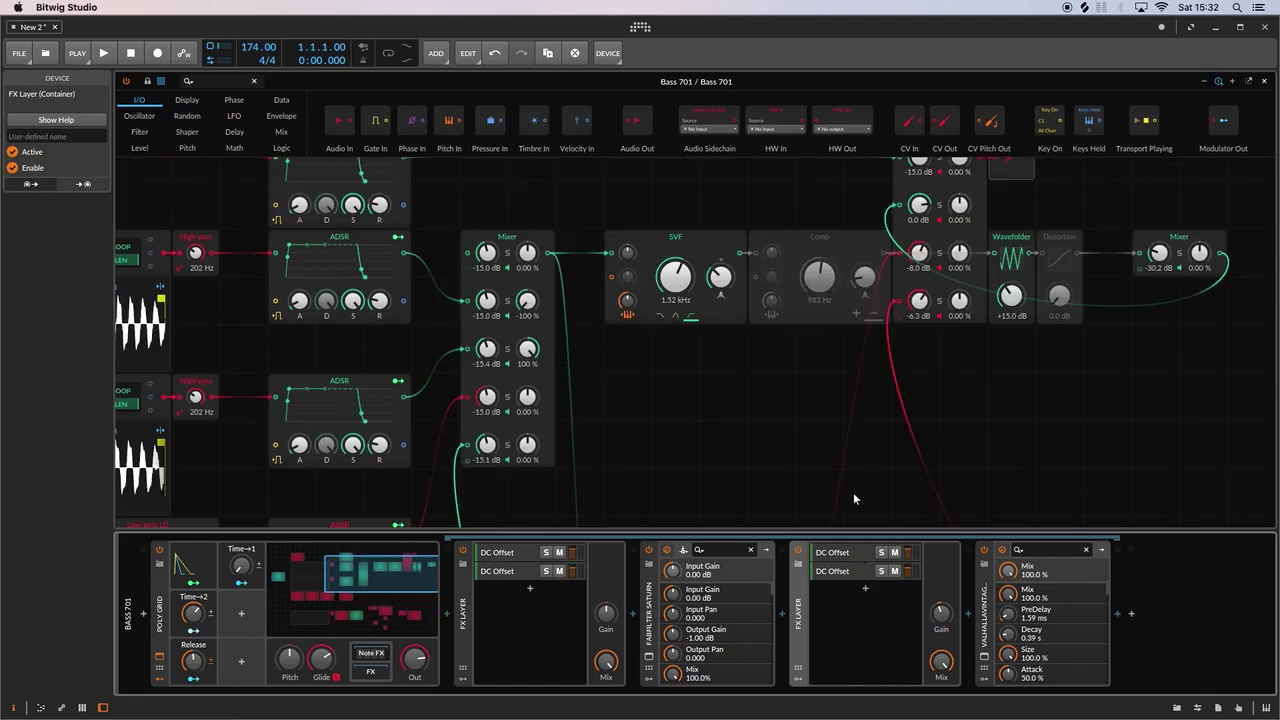
pyautogui.scroll(3, 866, 480)
pyautogui.click(939, 253)
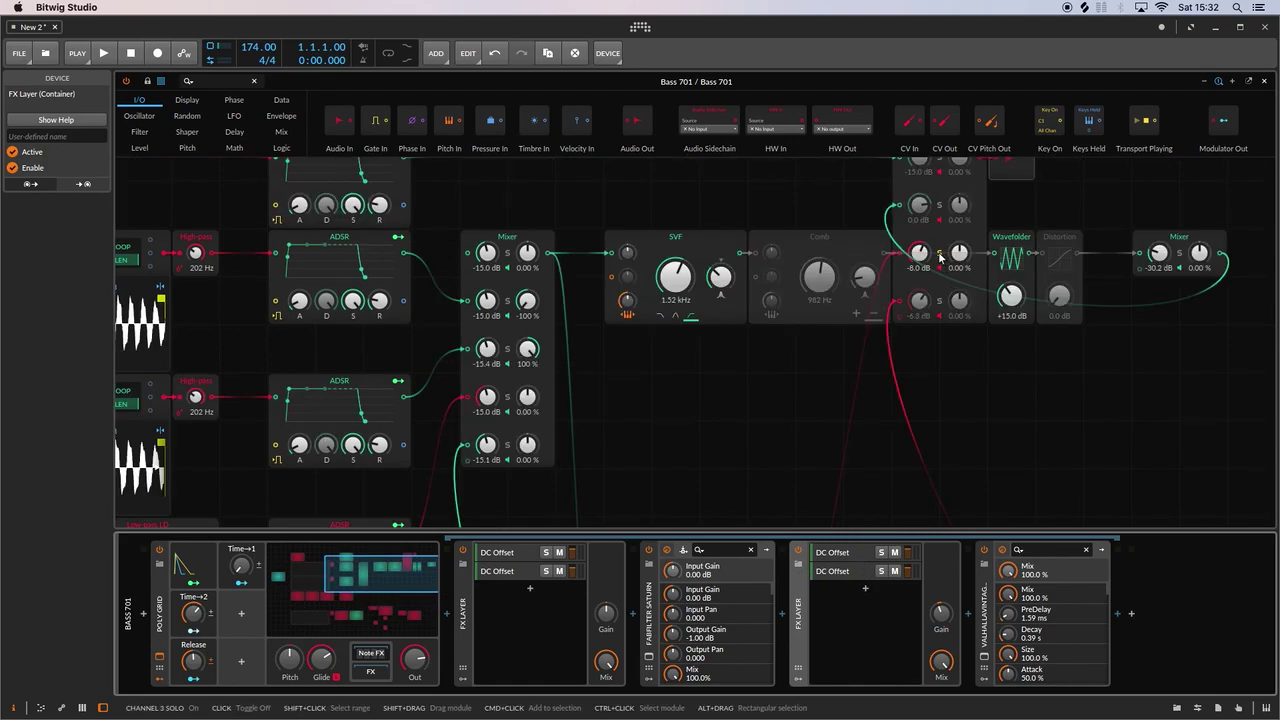
pyautogui.click(940, 256)
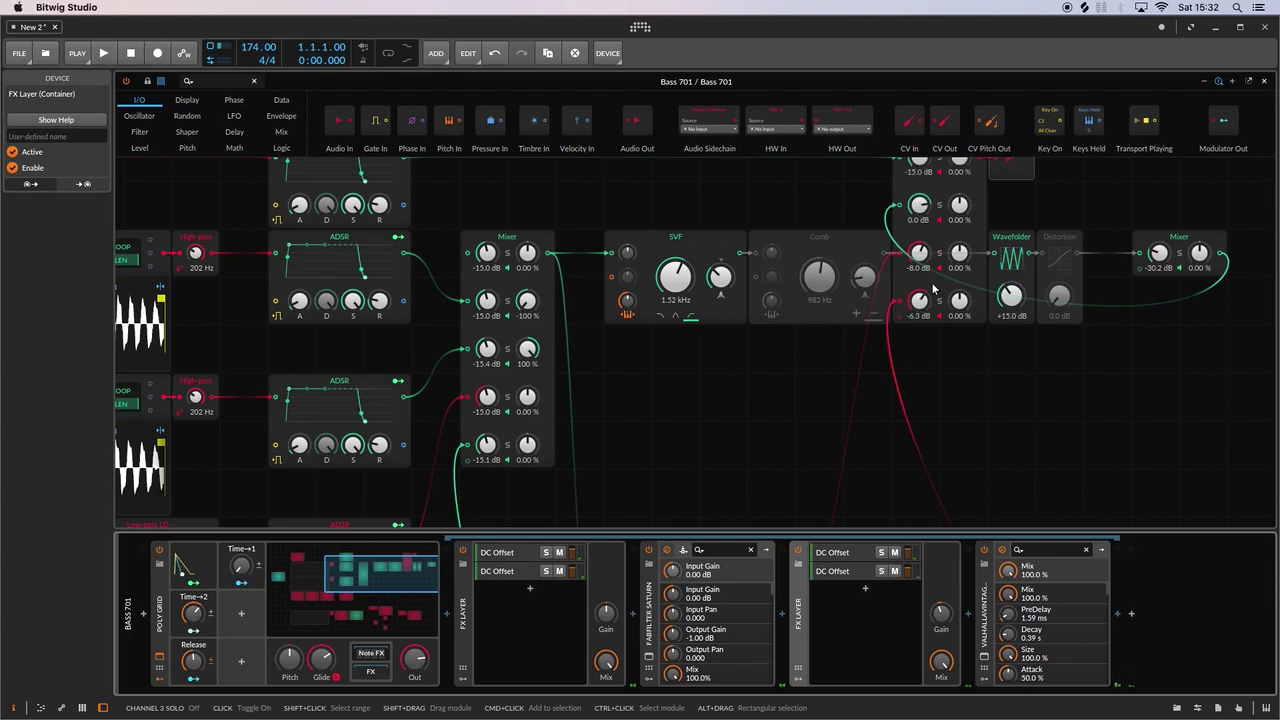
pyautogui.click(940, 302)
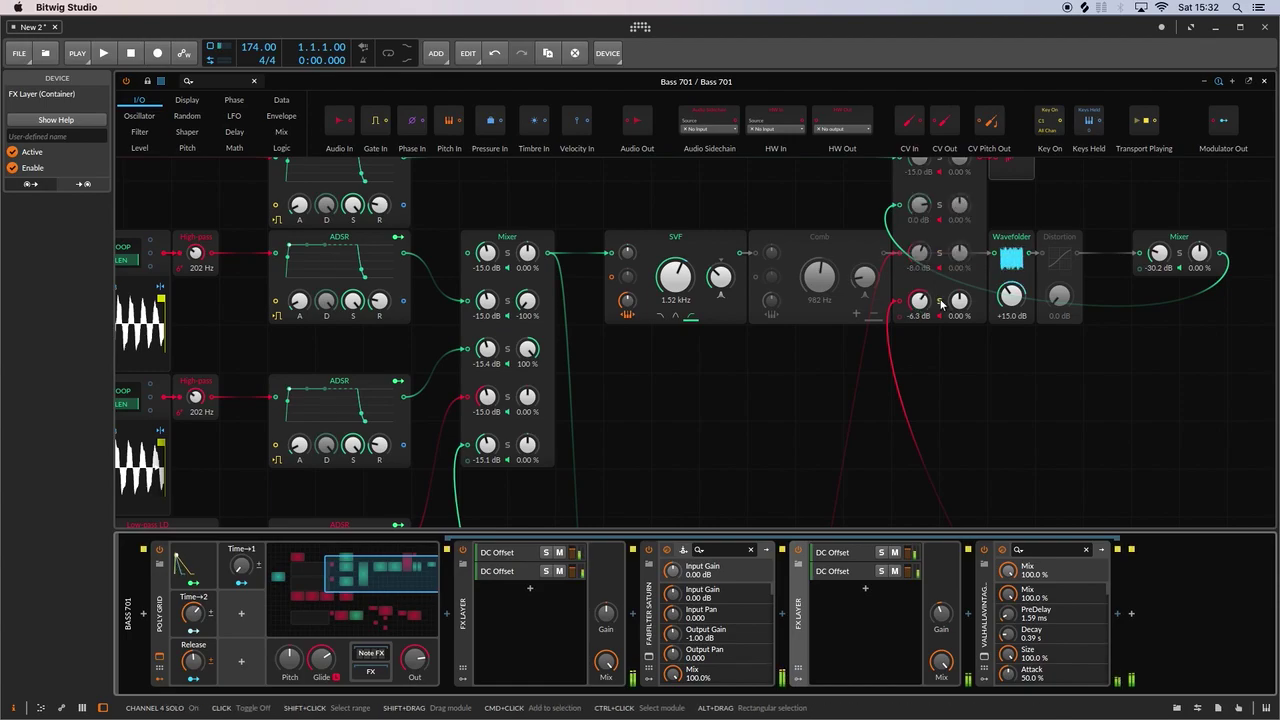
pyautogui.click(940, 302)
pyautogui.click(940, 316)
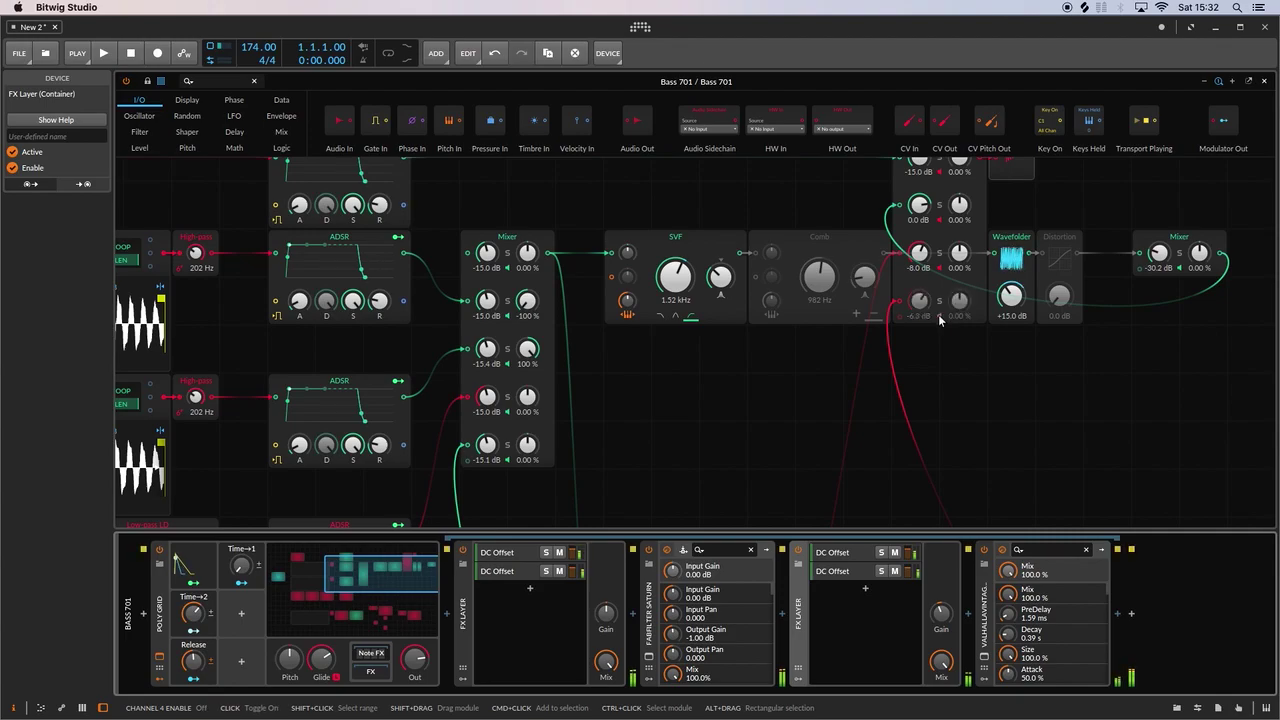
pyautogui.click(941, 317)
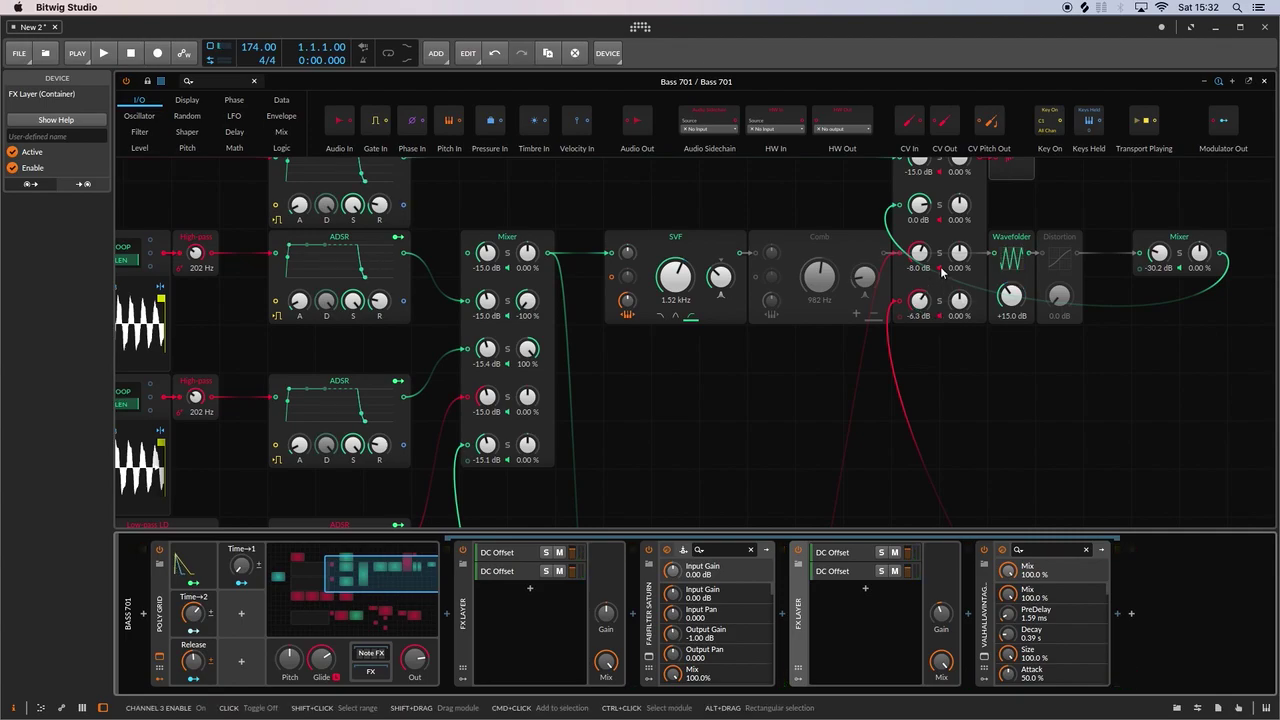
pyautogui.click(940, 269)
pyautogui.click(940, 269)
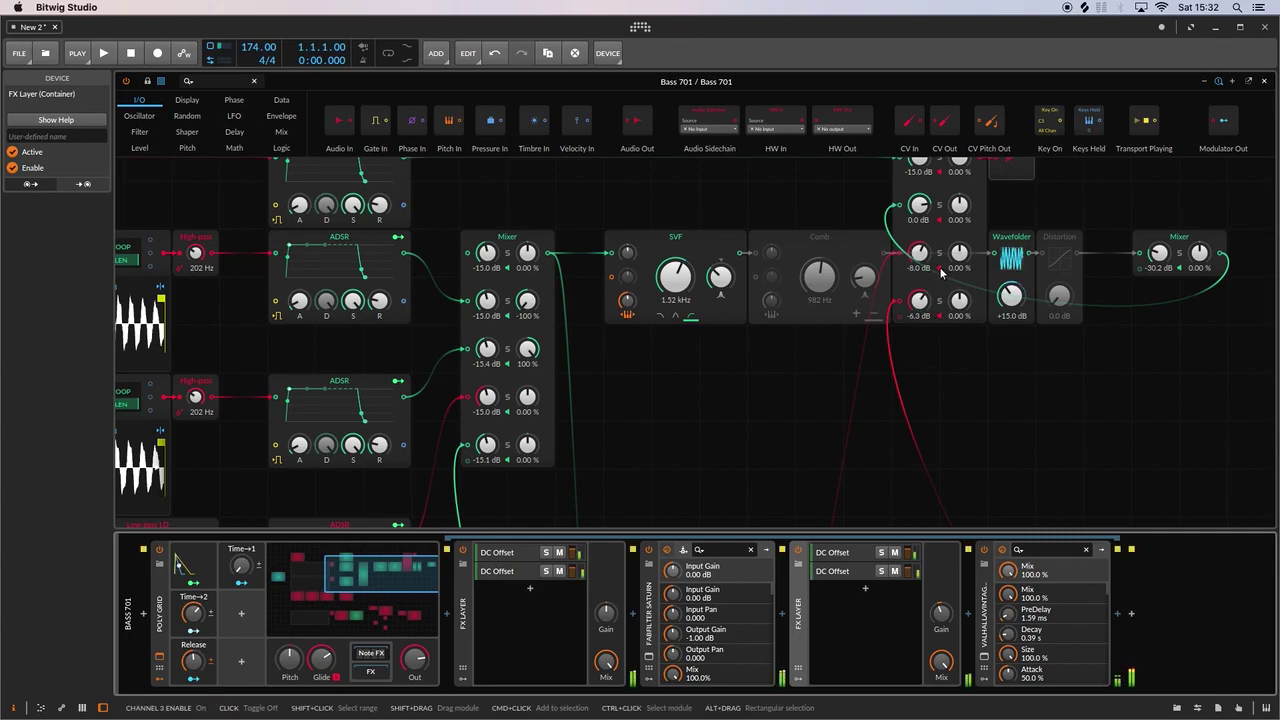
pyautogui.scroll(-2, 883, 366)
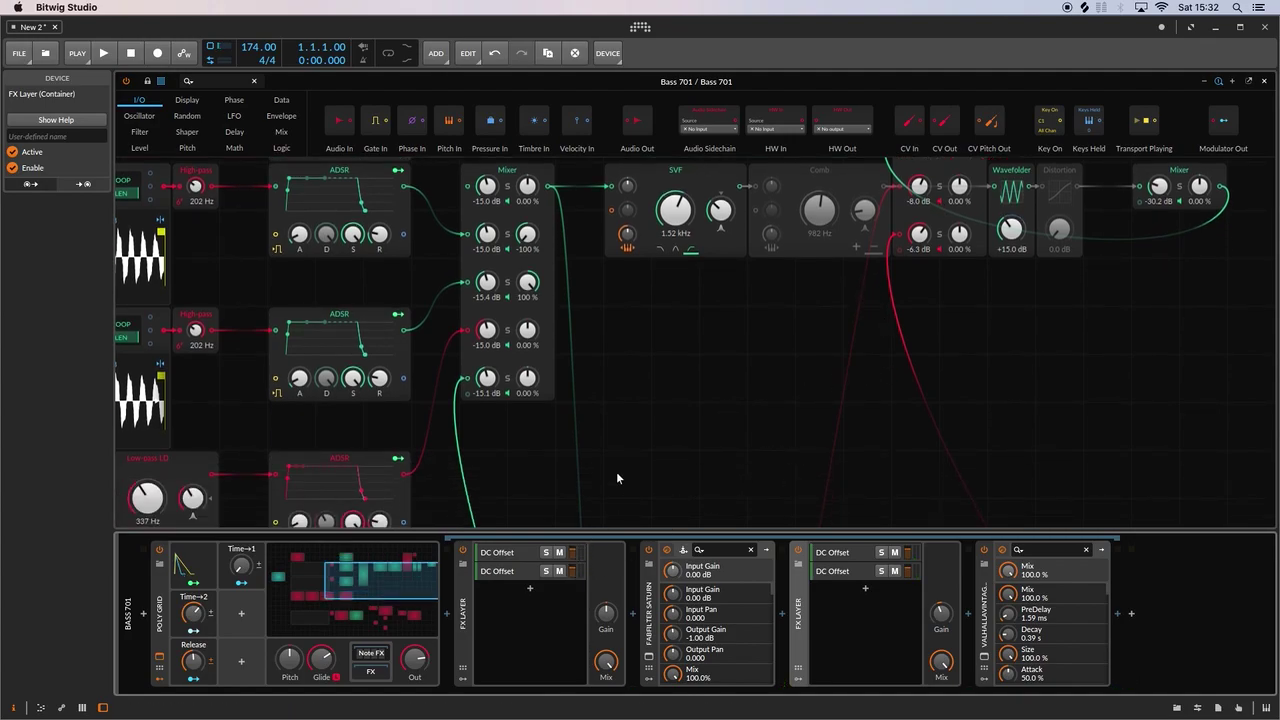
# - Close the Bass 701 grid editor and open the Poly Grid track's patch editor
pyautogui.click(1264, 80)
pyautogui.click(179, 124)
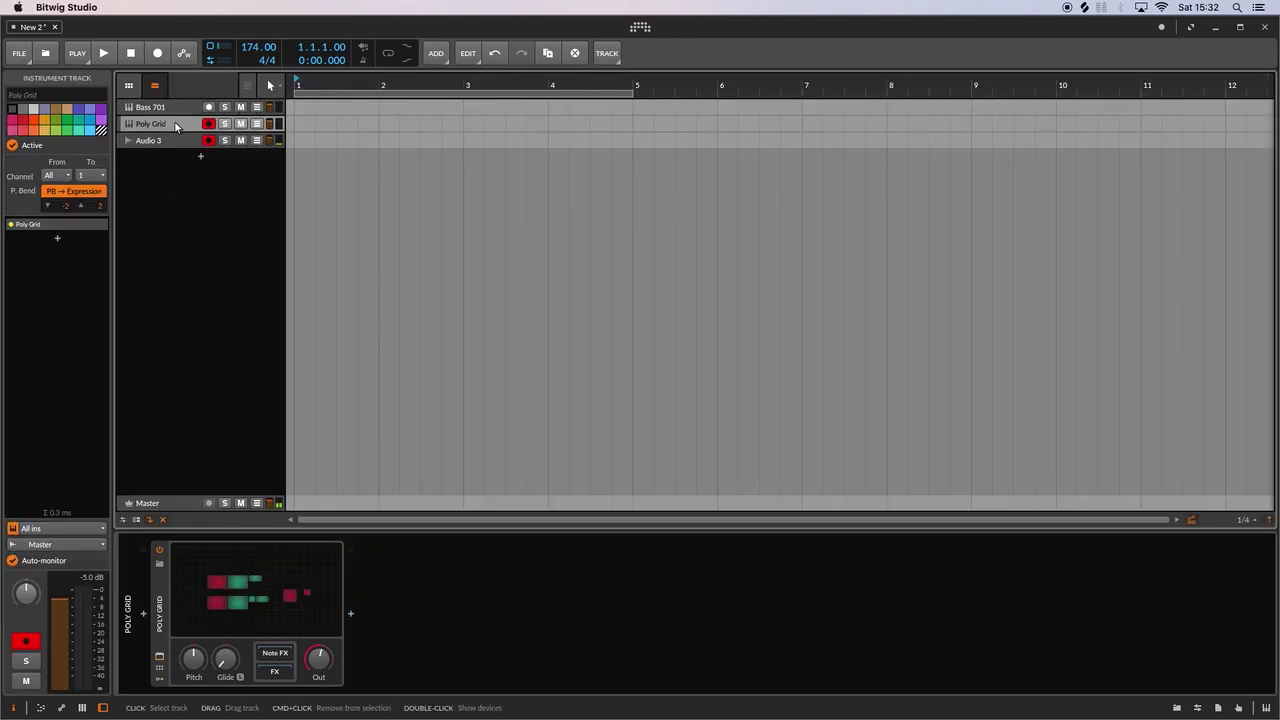
pyautogui.doubleClick(236, 578)
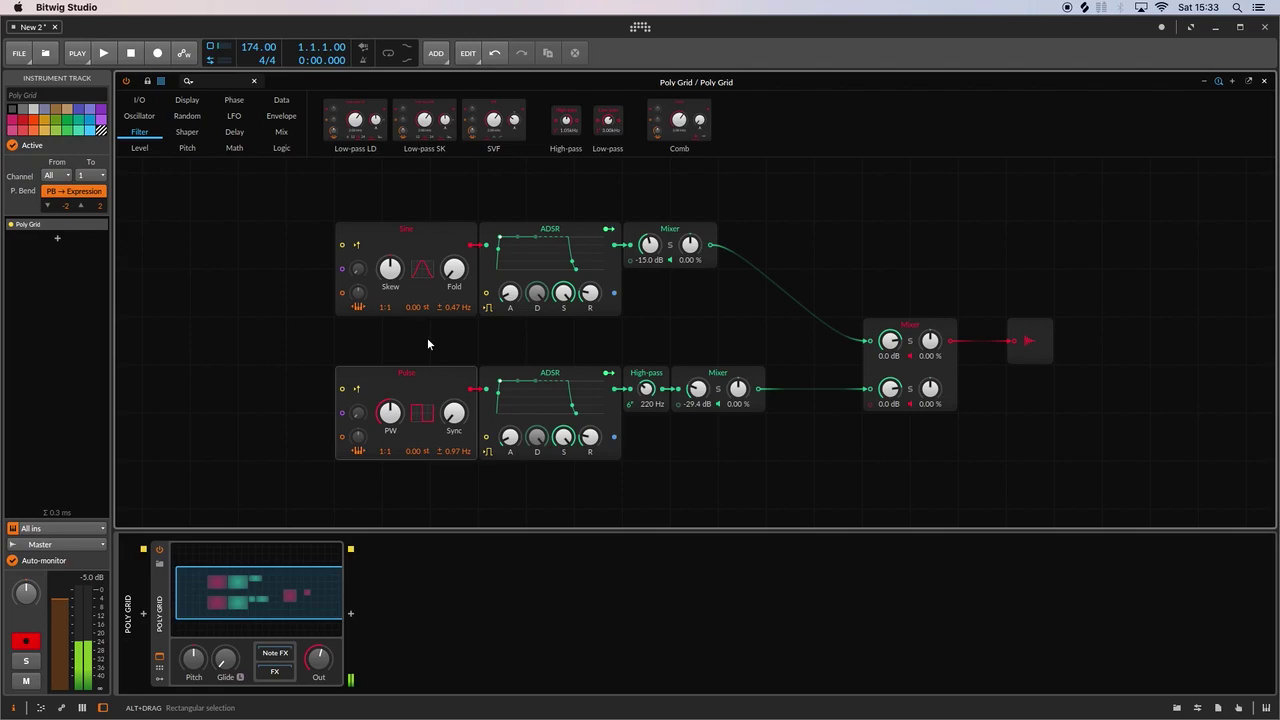
# - Solo the final mixer's sine and pulse layers in turn, leave both unsoloed, and show the Mix modules
pyautogui.click(911, 341)
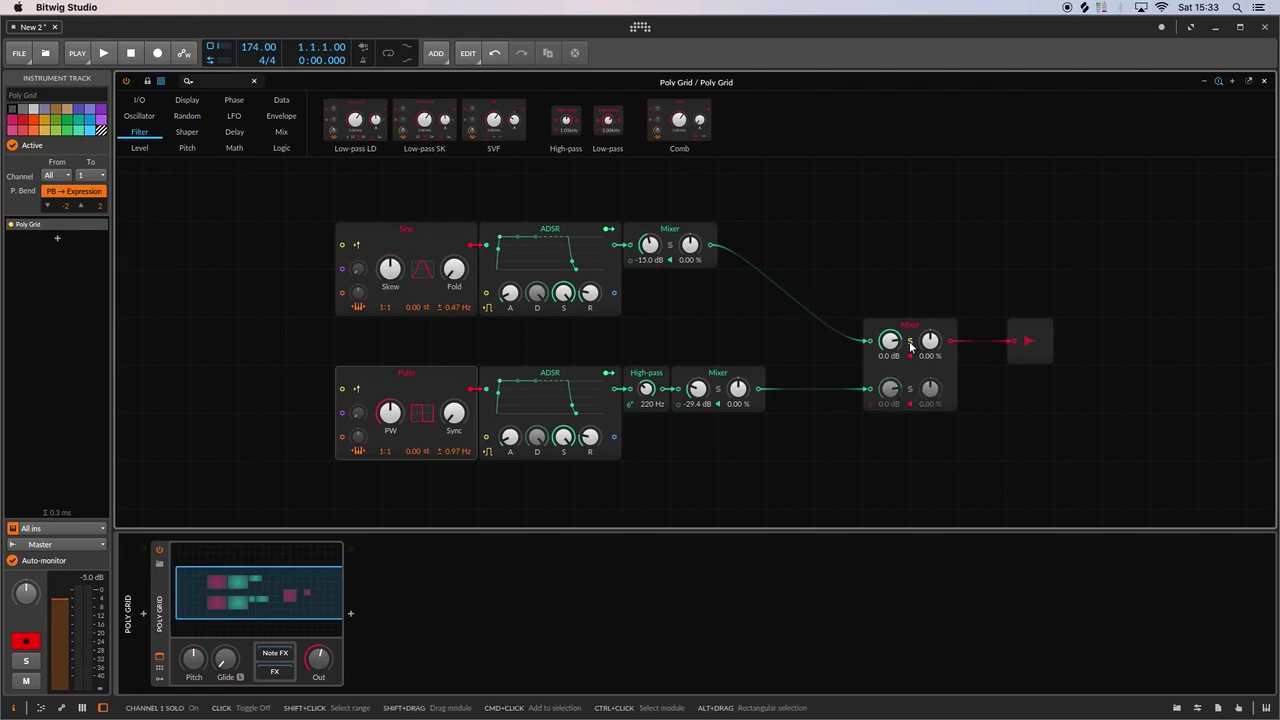
pyautogui.click(910, 390)
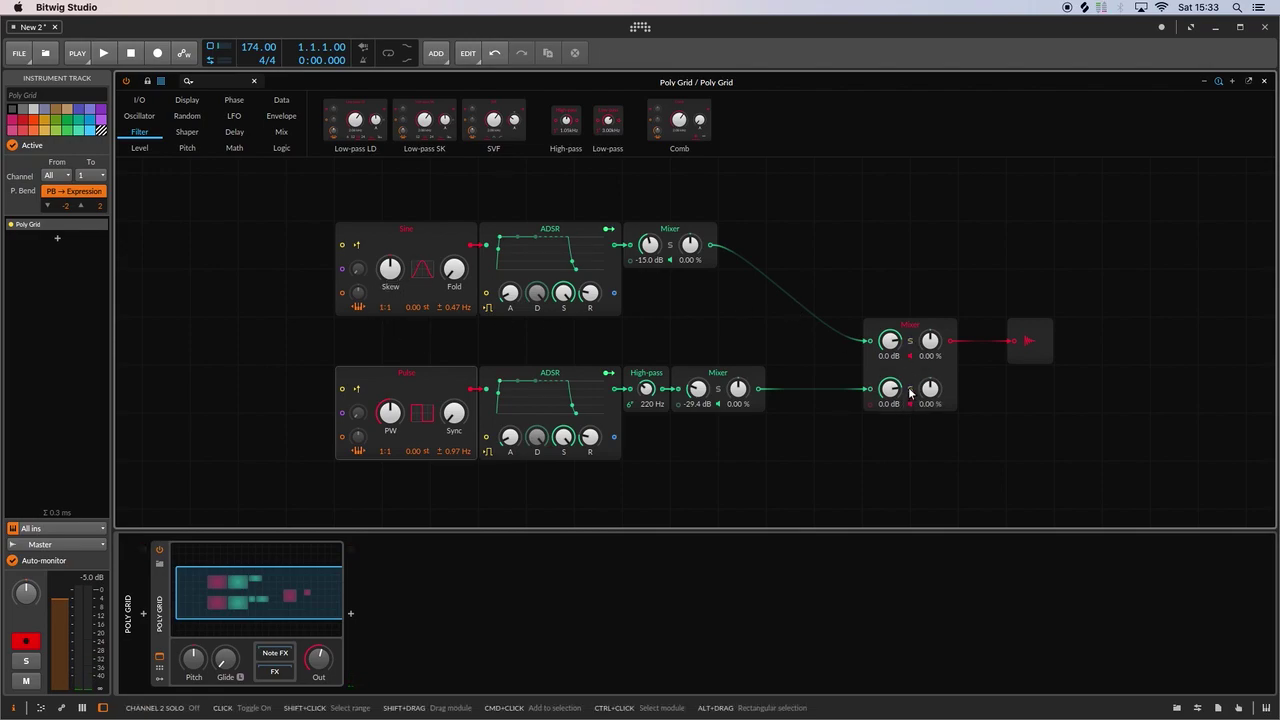
pyautogui.click(910, 390)
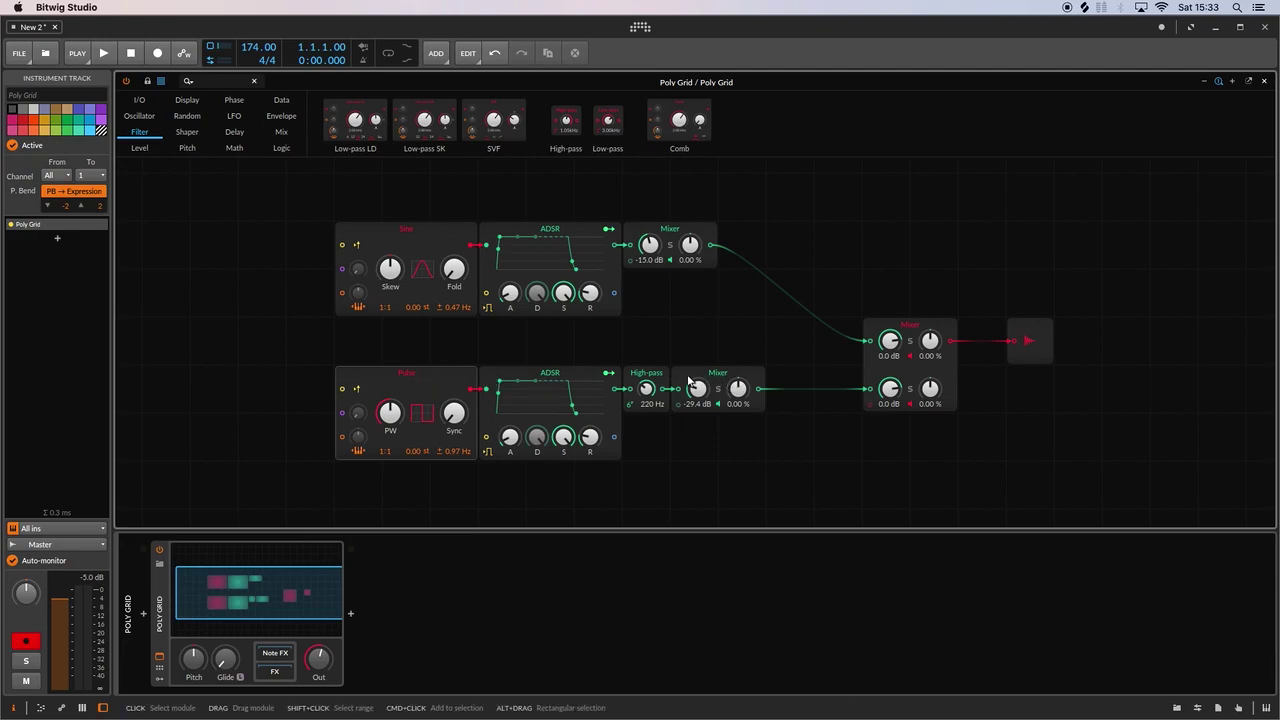
pyautogui.click(909, 389)
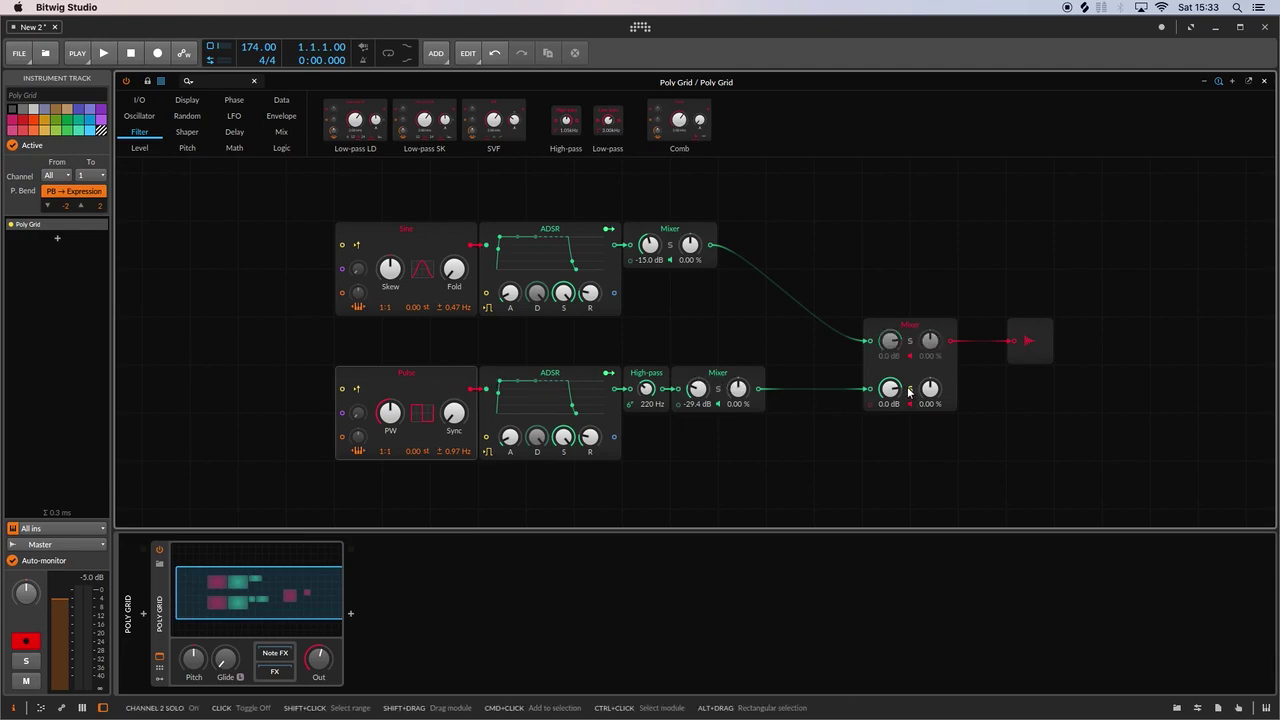
pyautogui.click(909, 389)
pyautogui.click(909, 389)
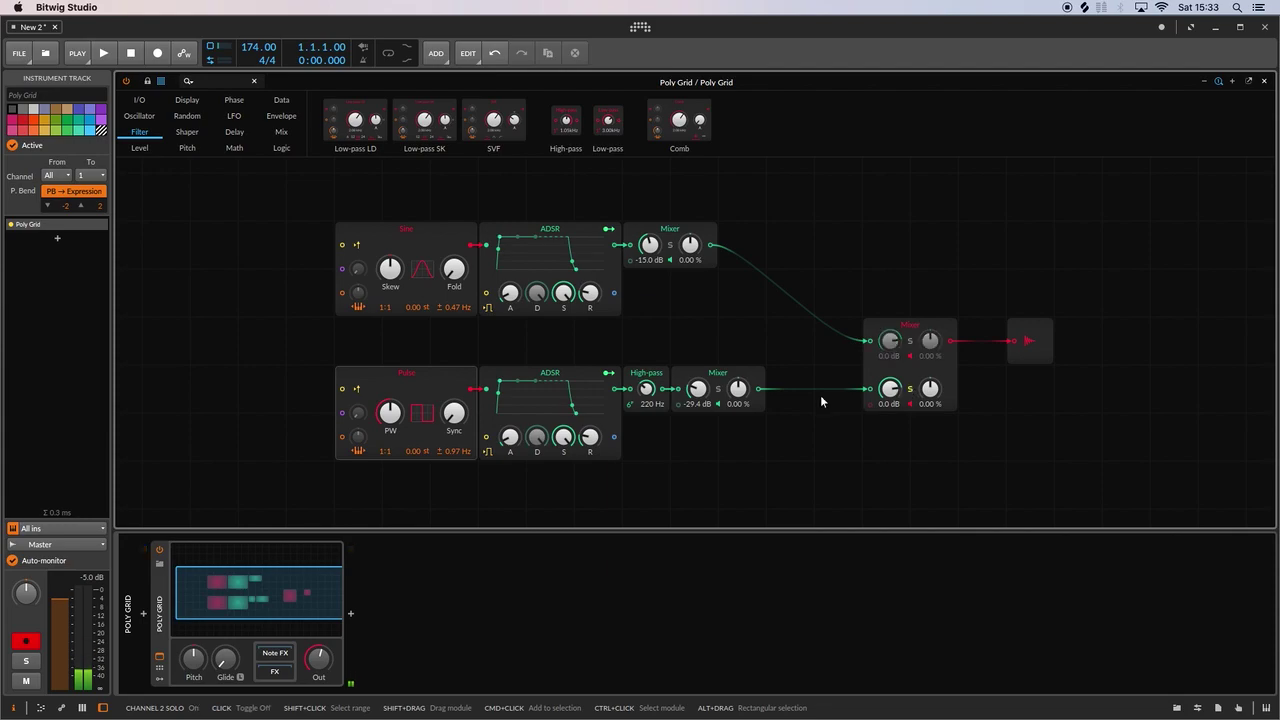
pyautogui.click(909, 389)
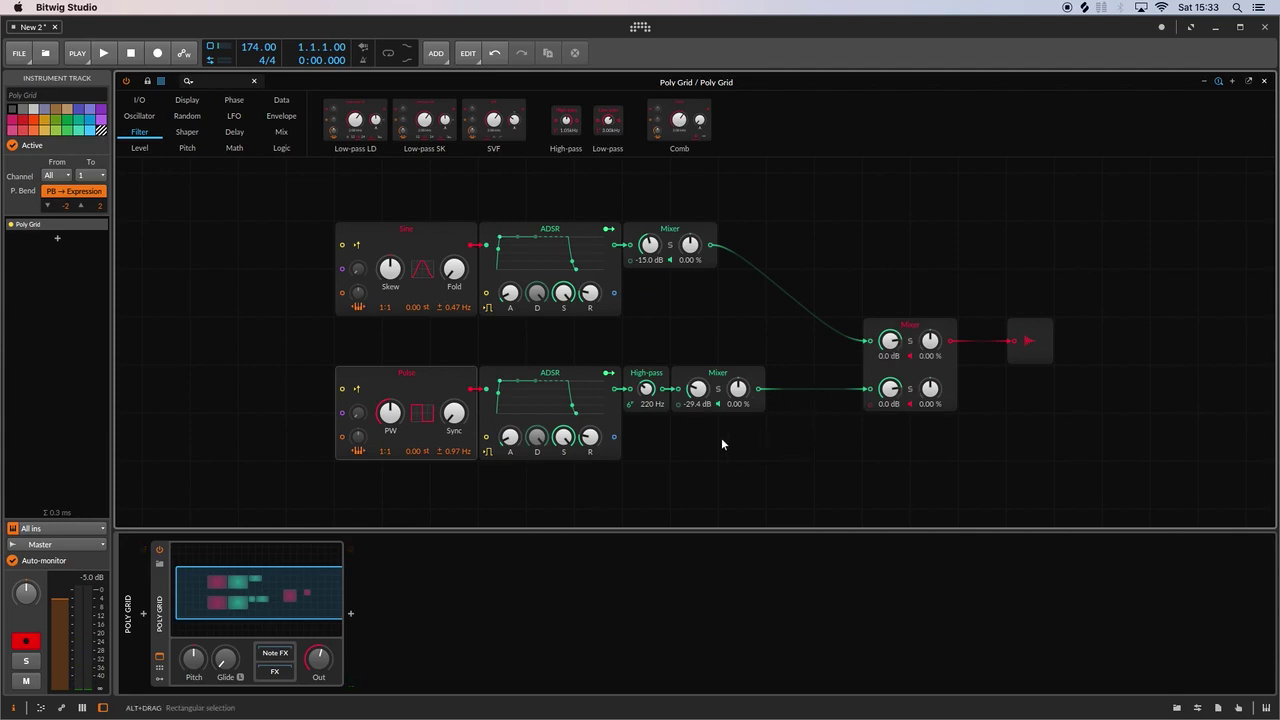
pyautogui.scroll(-1, 668, 434)
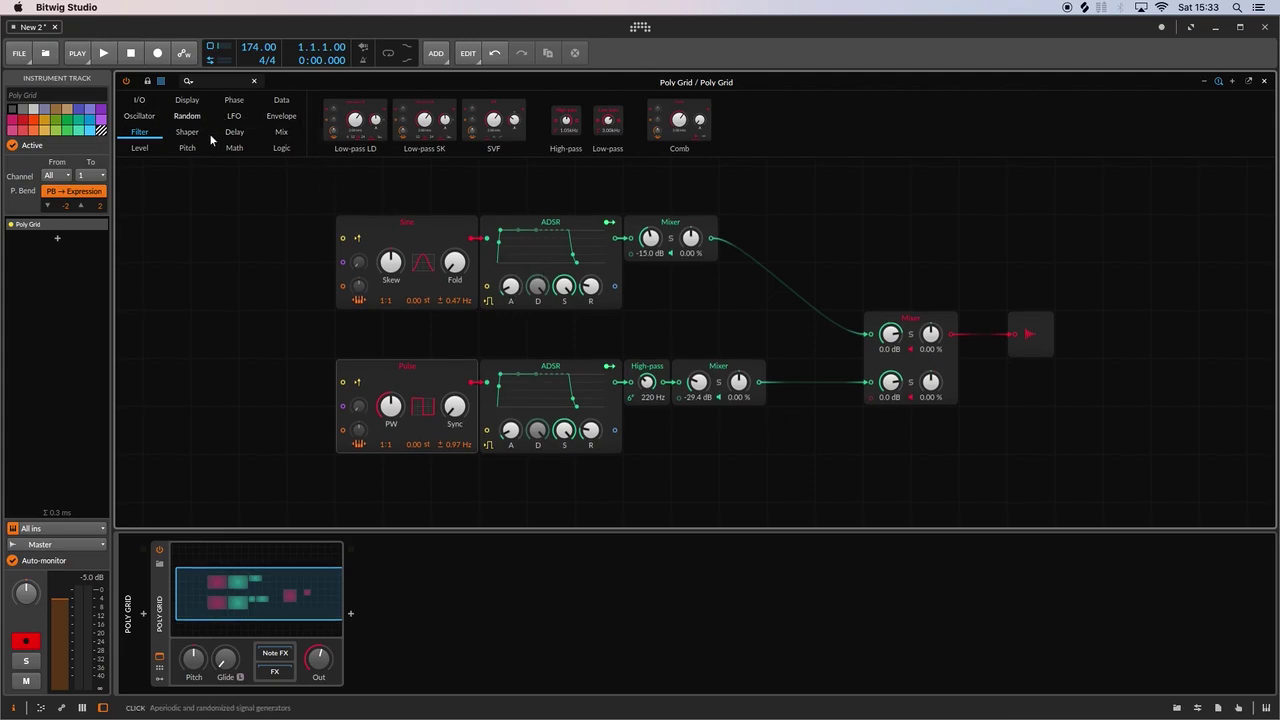
pyautogui.click(281, 132)
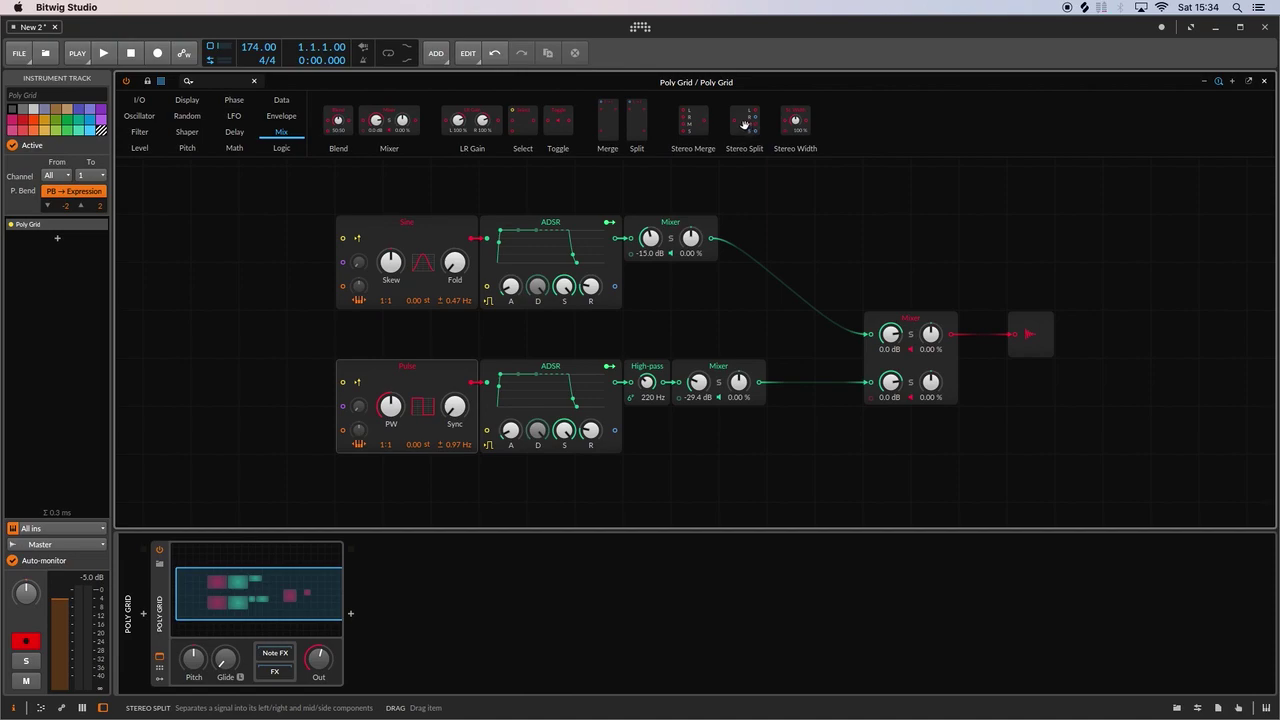
# - Place a Stereo Split fed by the pulse layer's mixer and insert a Modulator Out
pyautogui.moveTo(745, 123); pyautogui.dragTo(793, 432)
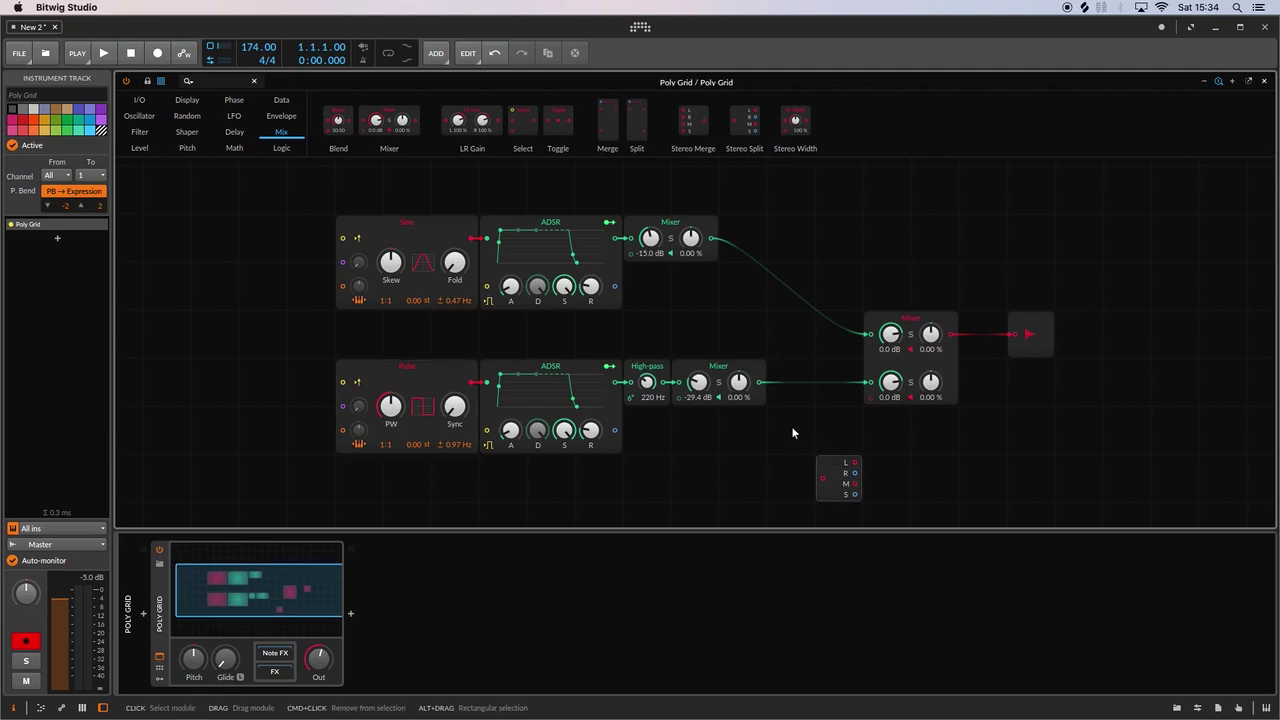
pyautogui.moveTo(760, 385); pyautogui.dragTo(821, 479)
pyautogui.rightClick(900, 451)
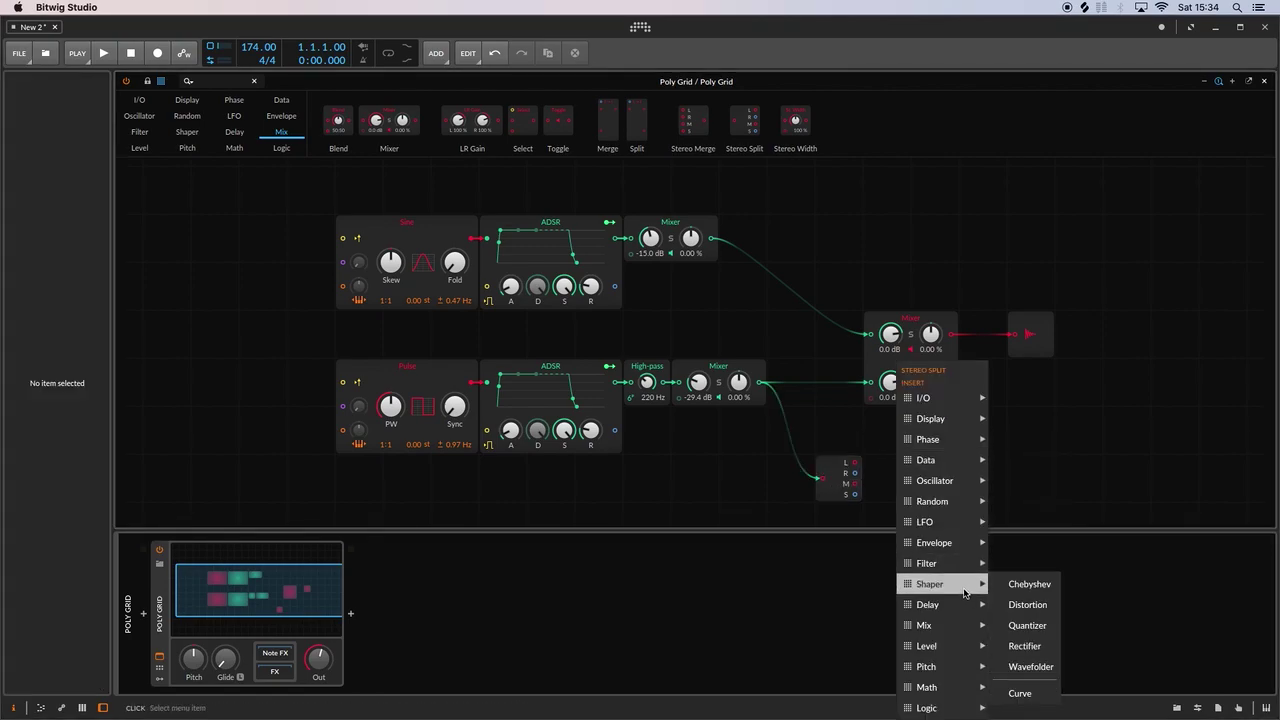
pyautogui.moveTo(960, 625)
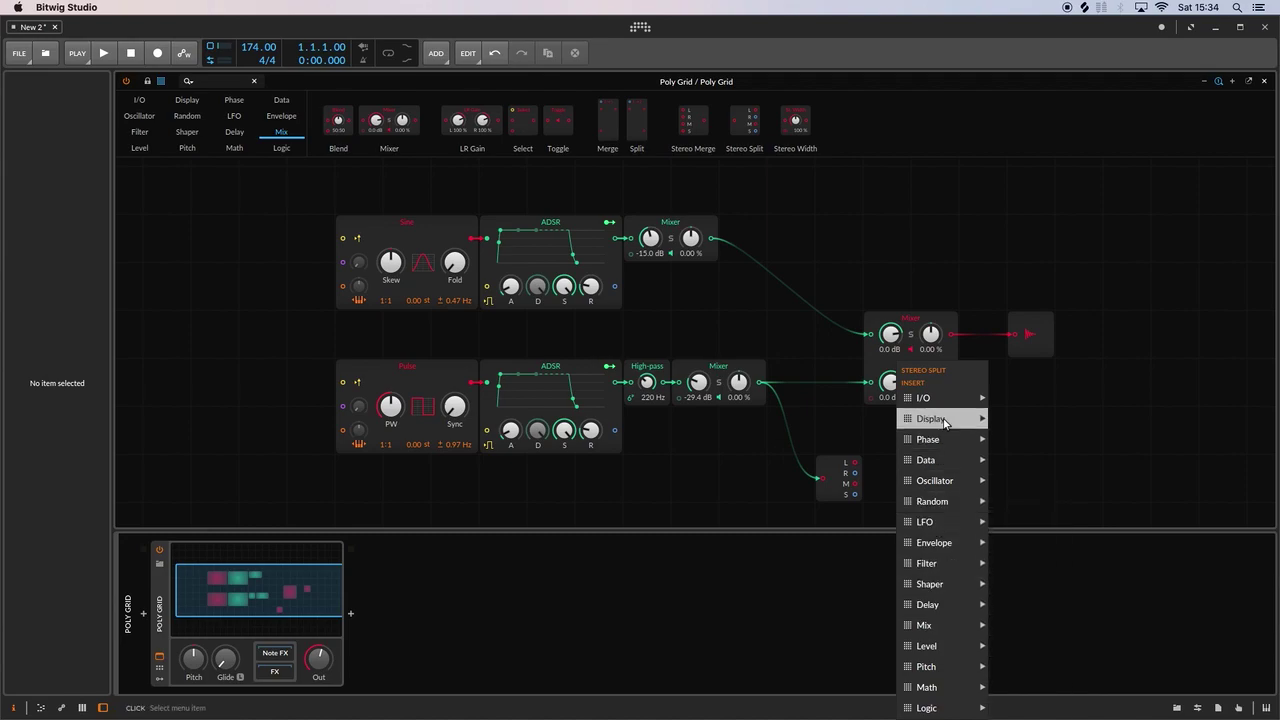
pyautogui.moveTo(930, 398)
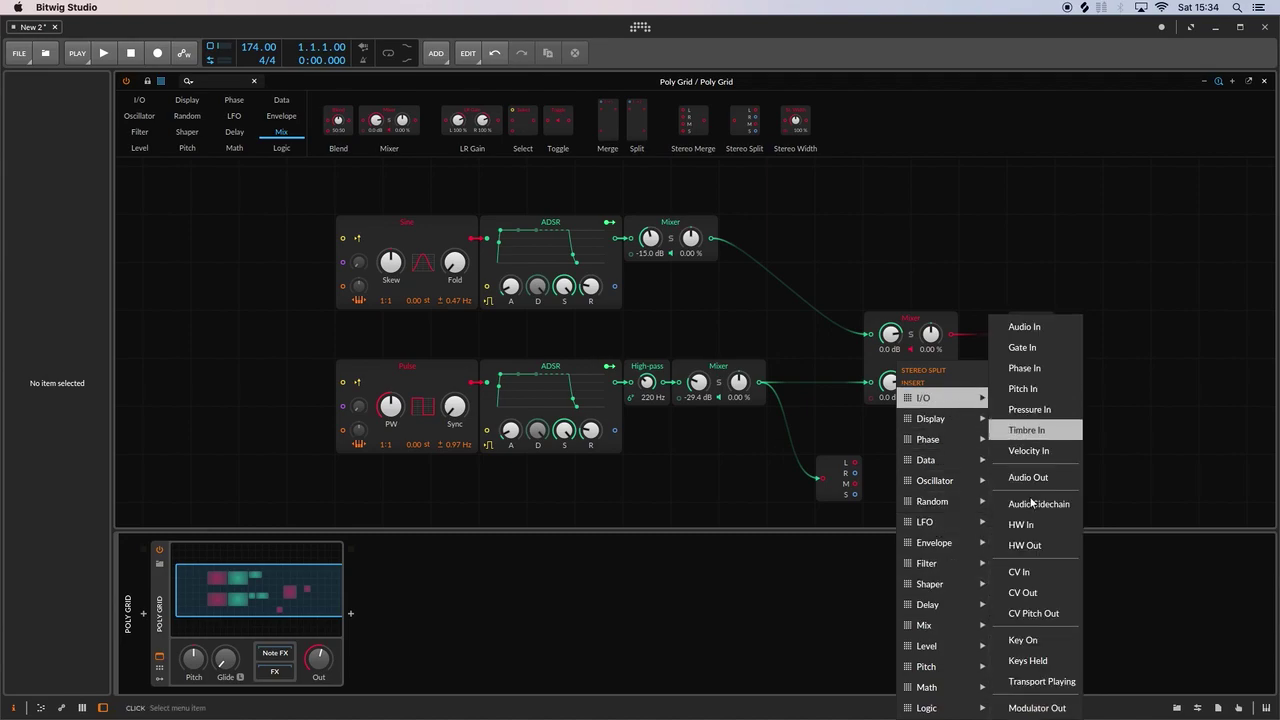
pyautogui.click(1040, 708)
# - Add a second Modulator Out, cable the split's left output into one, and rearrange the modules
pyautogui.moveTo(894, 423); pyautogui.dragTo(899, 492)
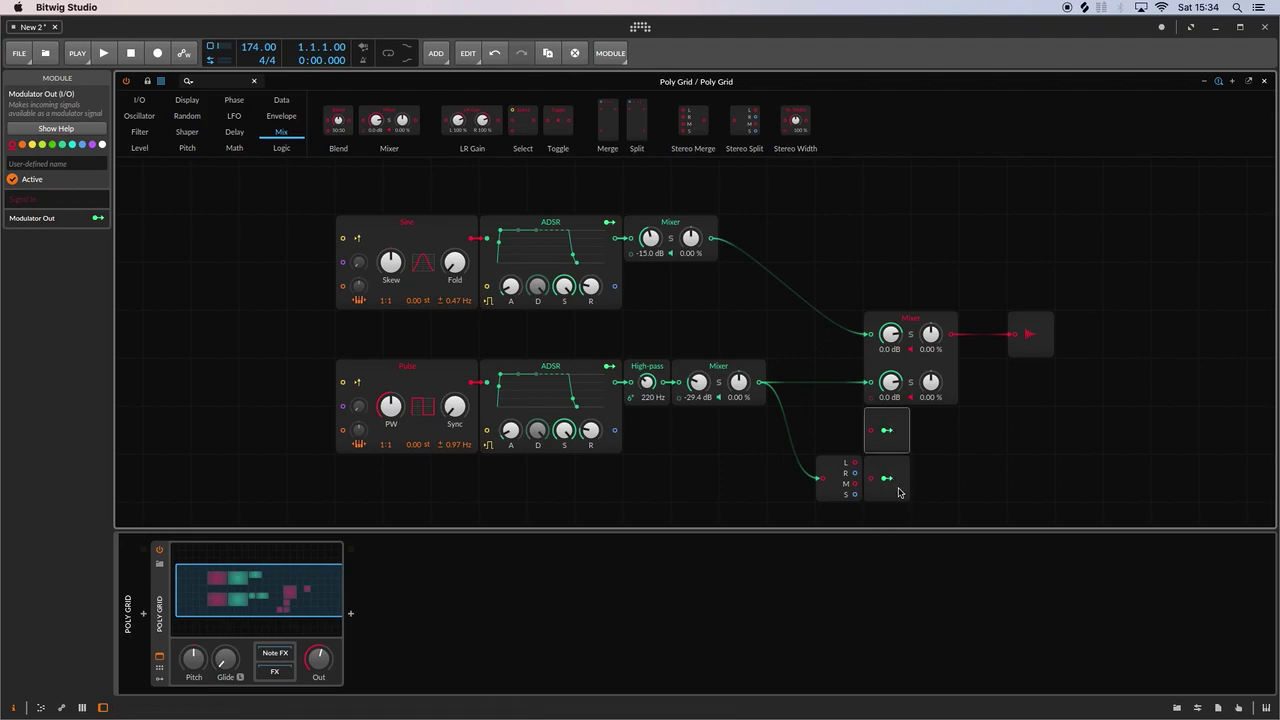
pyautogui.moveTo(870, 430); pyautogui.dragTo(856, 484)
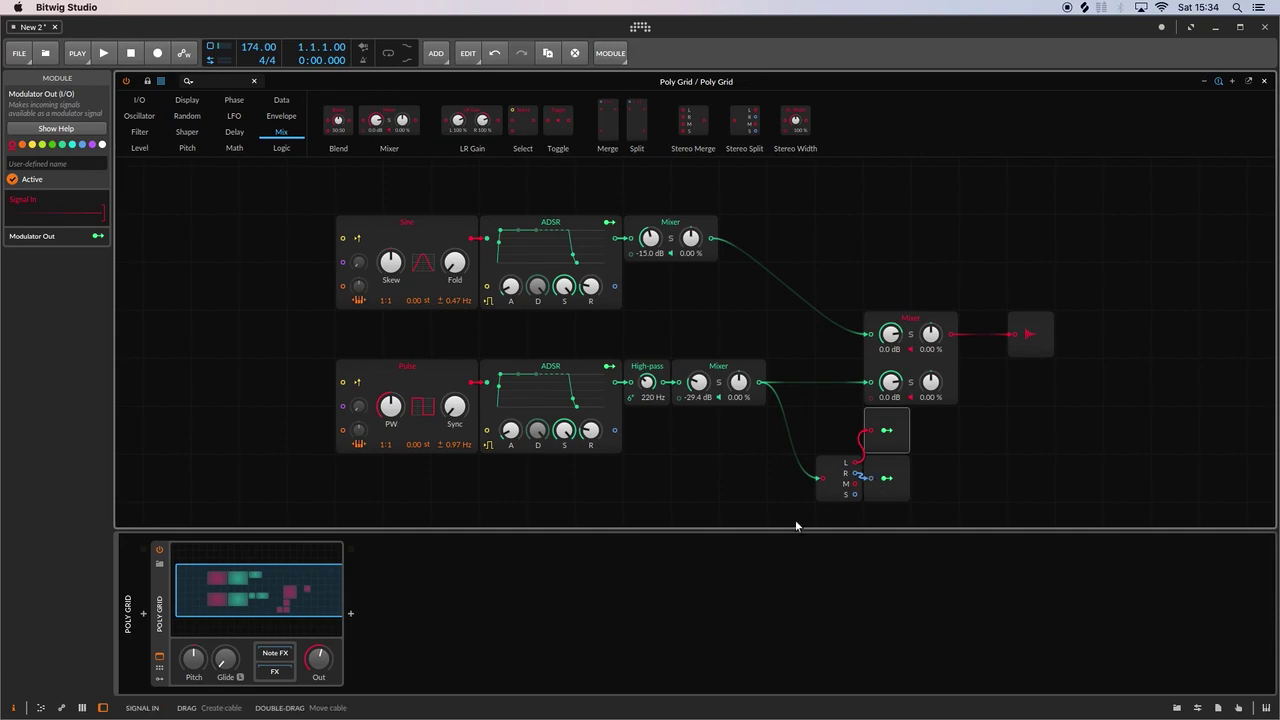
pyautogui.click(813, 457)
pyautogui.moveTo(813, 457); pyautogui.dragTo(765, 457)
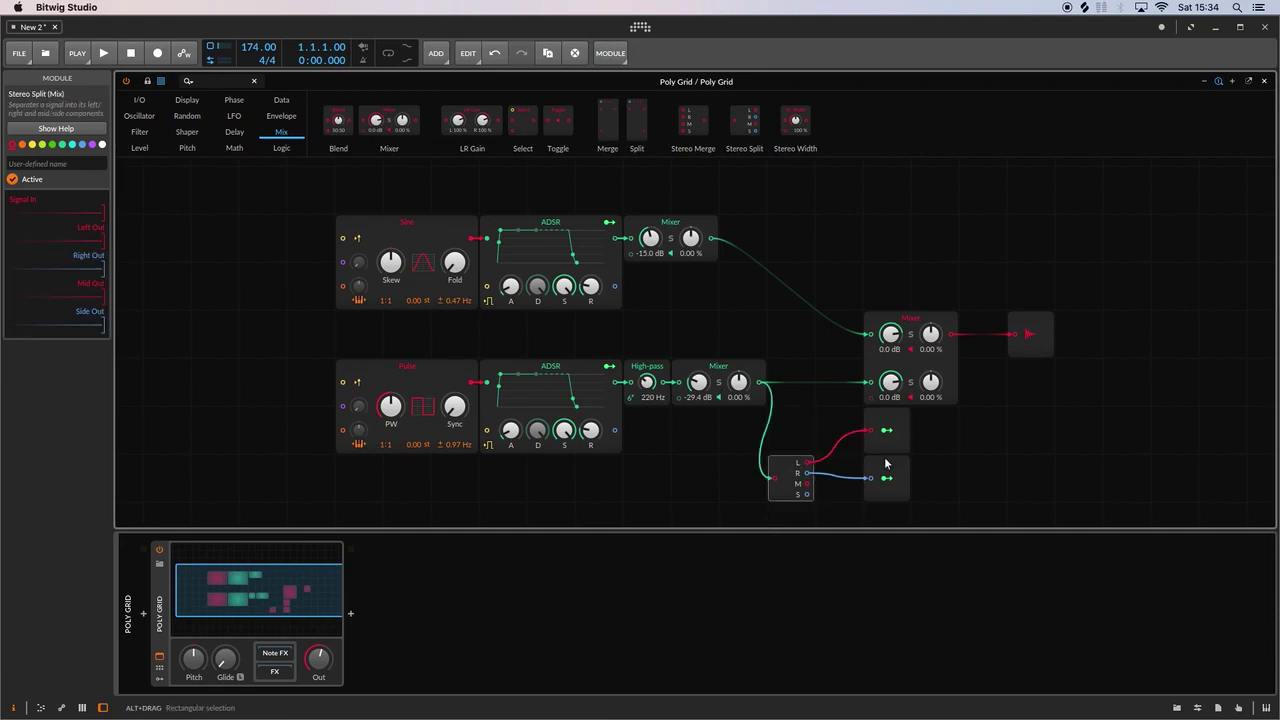
pyautogui.click(891, 493)
pyautogui.moveTo(891, 493); pyautogui.dragTo(891, 540)
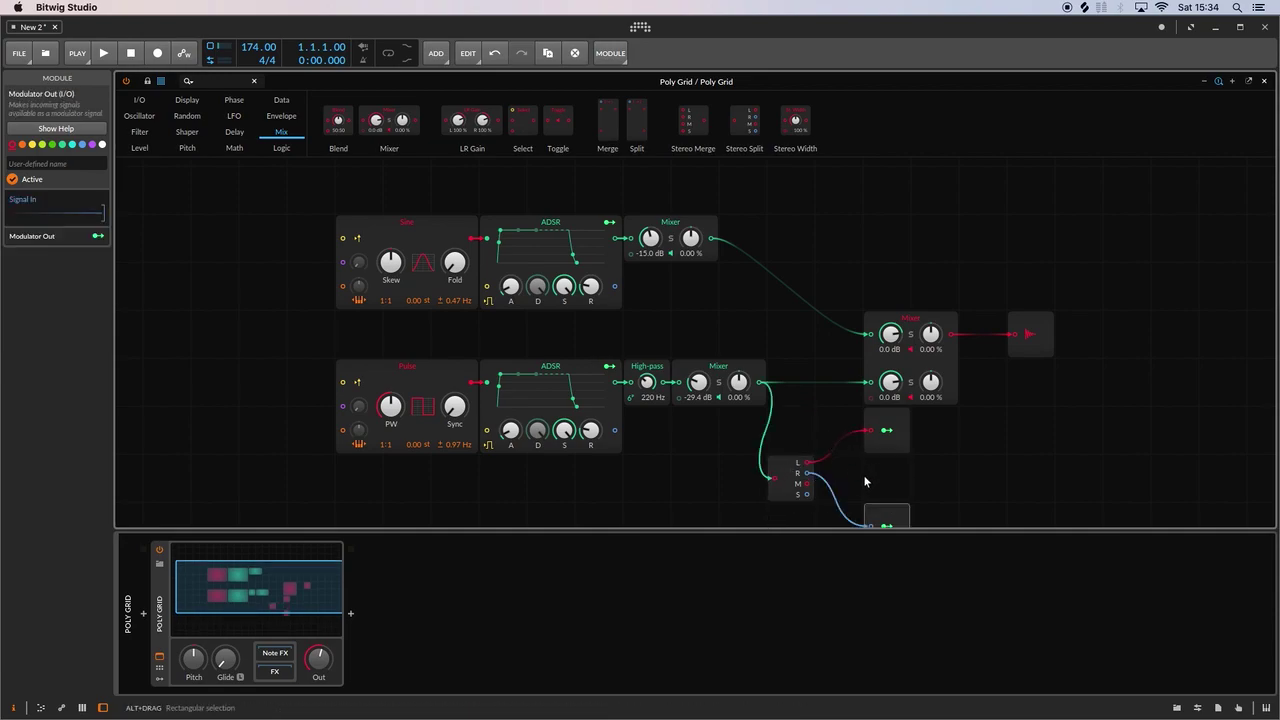
pyautogui.scroll(-2, 860, 440)
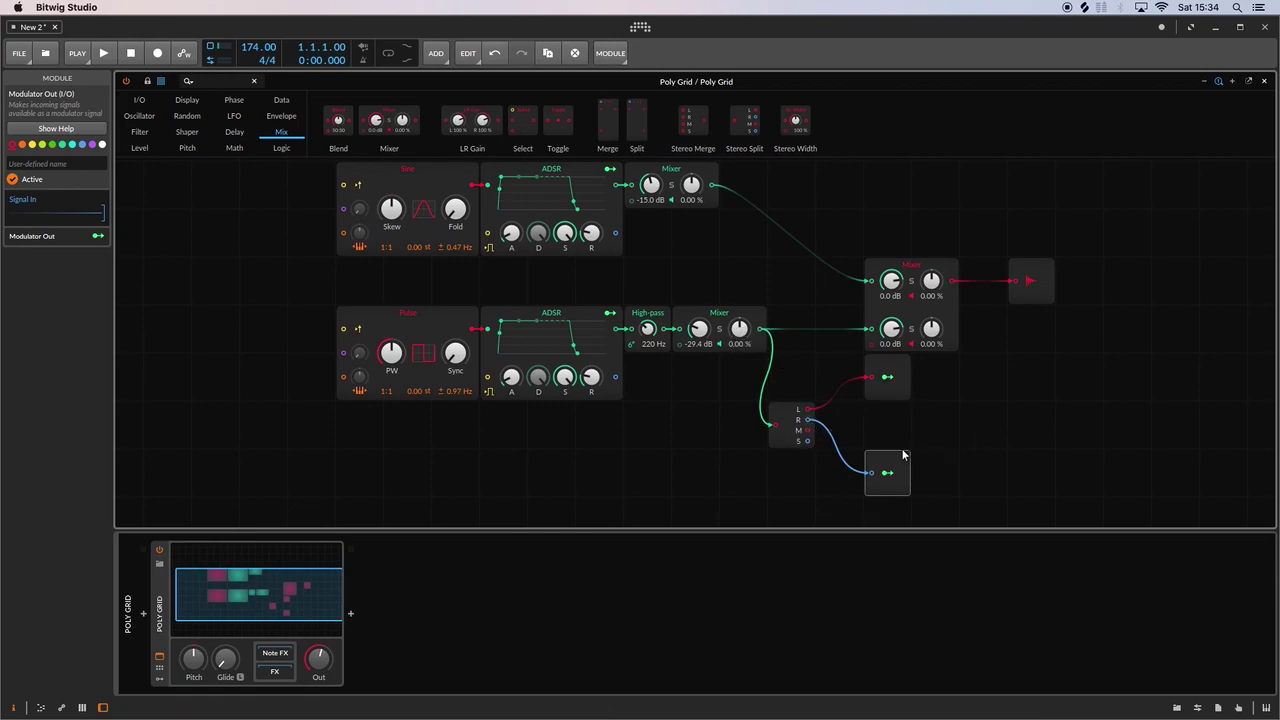
# - Insert ValhallaVintageVerb after the Poly Grid via a 'val' search, placed in its Note FX chain
pyautogui.rightClick(406, 572)
pyautogui.click(382, 589)
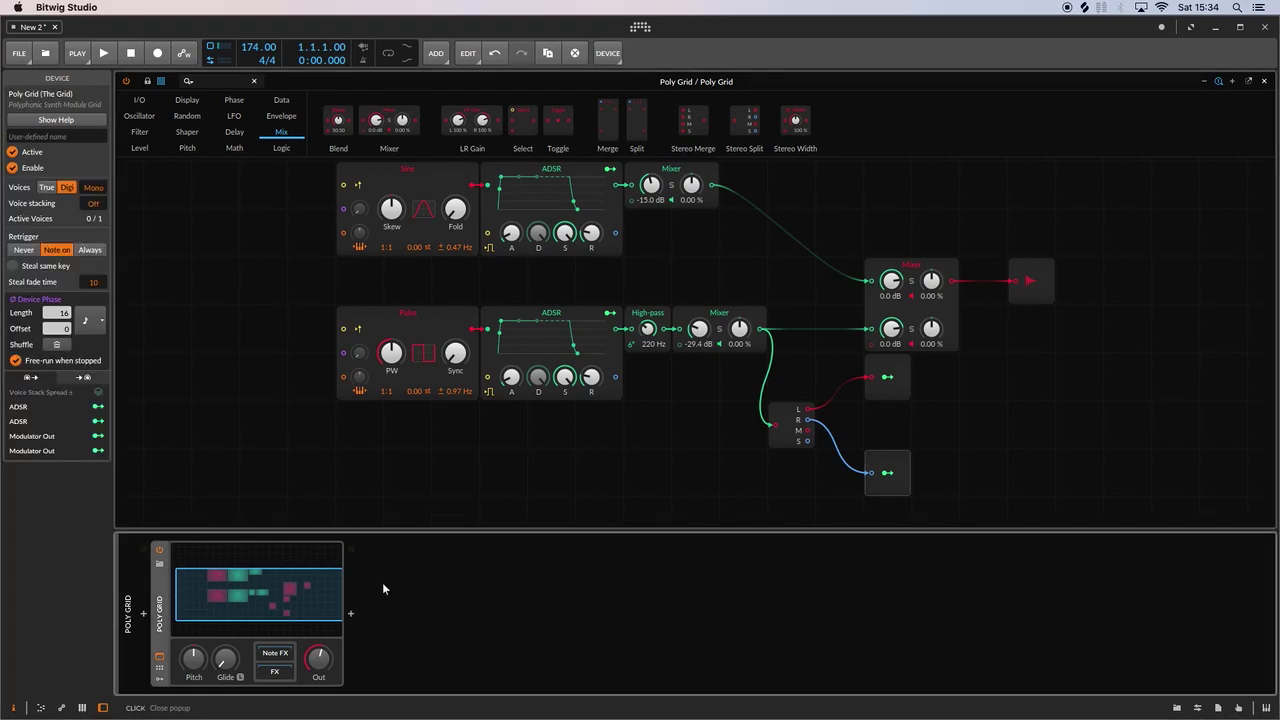
pyautogui.click(349, 613)
pyautogui.write('val')
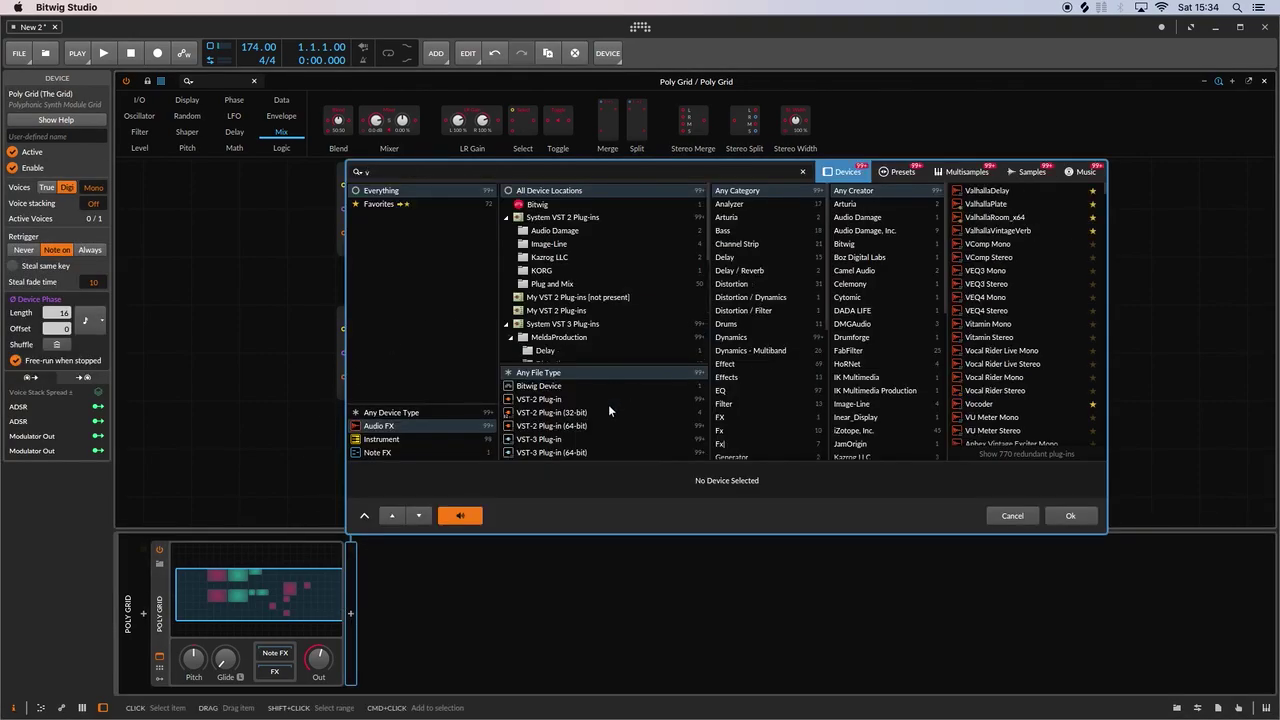
pyautogui.doubleClick(1032, 228)
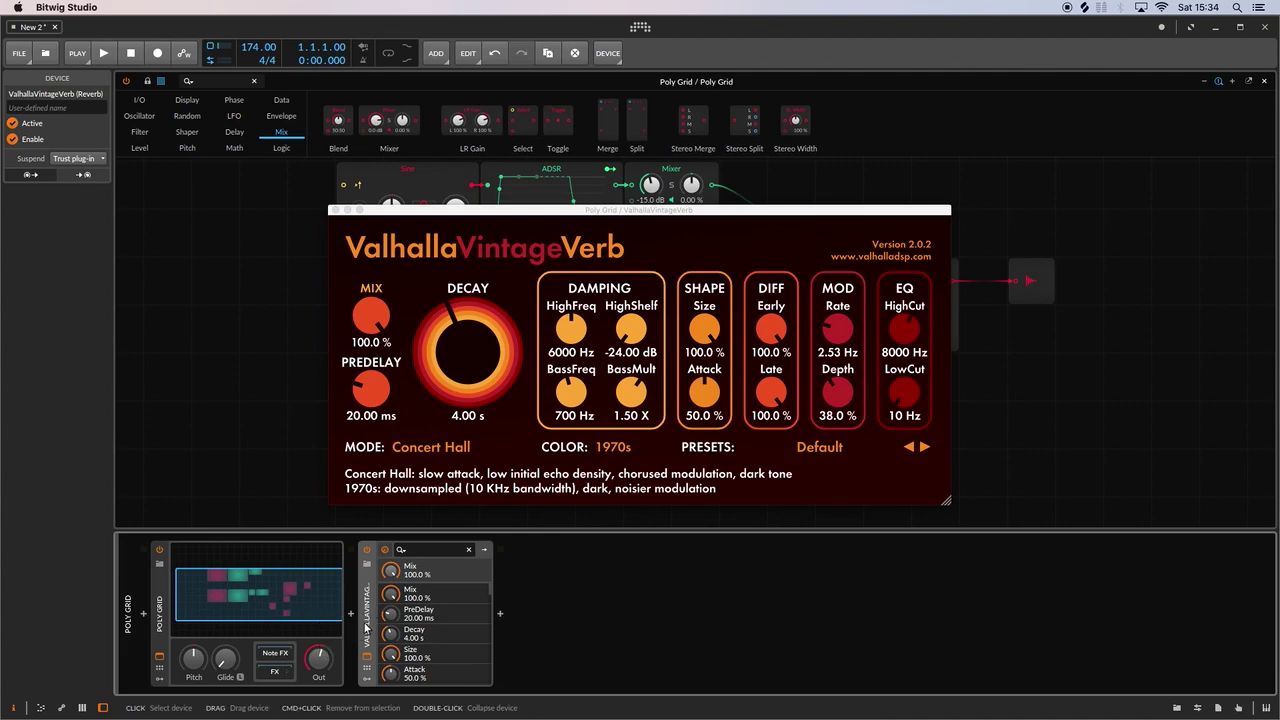
pyautogui.moveTo(368, 626); pyautogui.dragTo(284, 660)
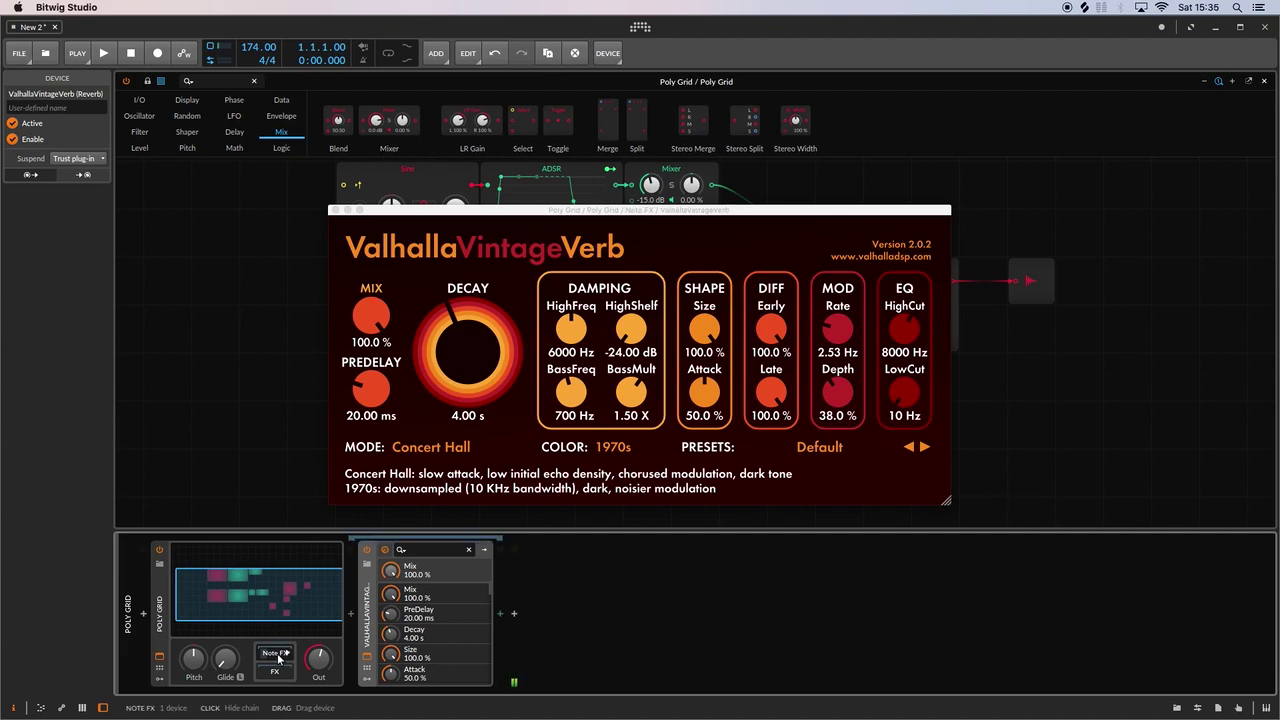
pyautogui.click(336, 210)
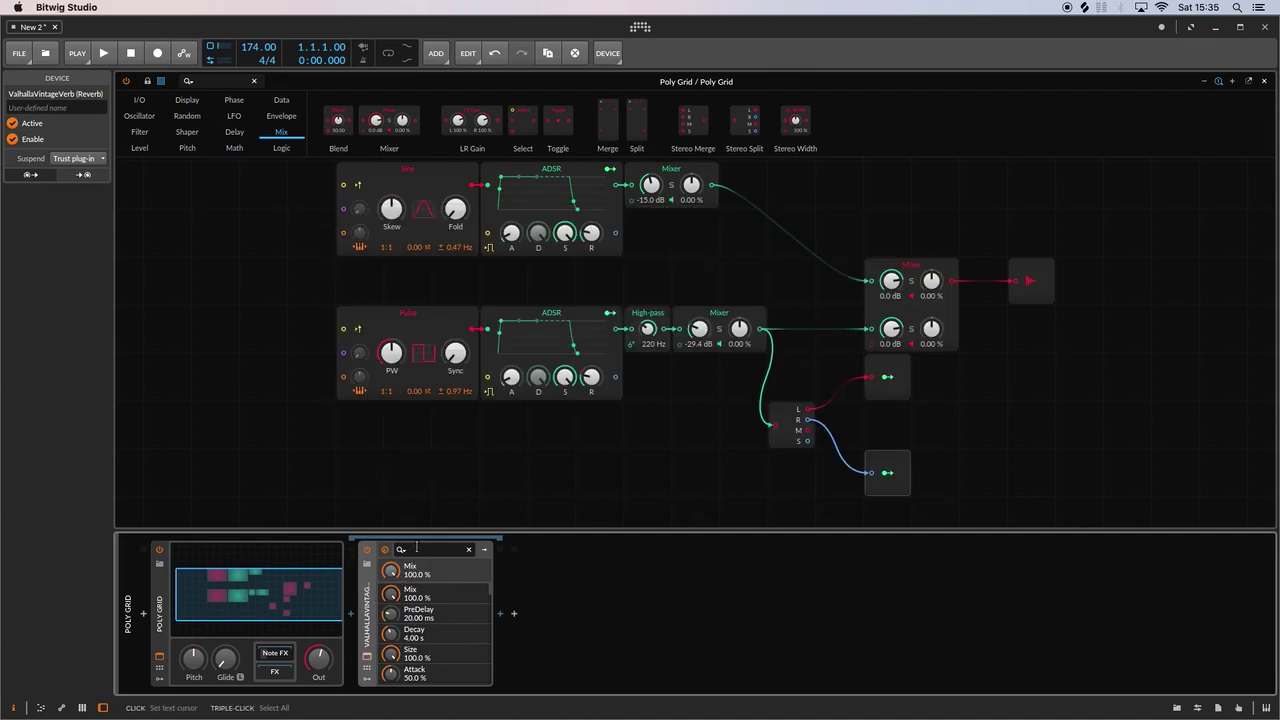
# - Insert an FX Layer via a 'lay' search and delete its default Tool layer
pyautogui.click(351, 617)
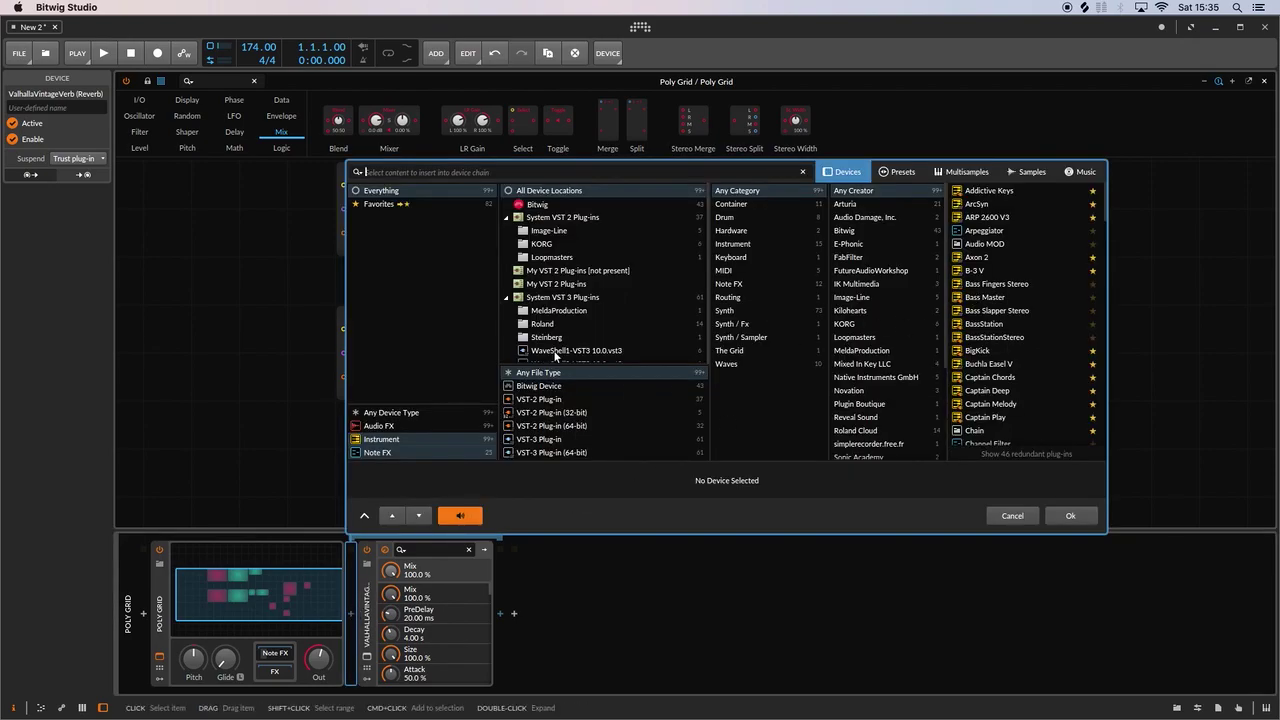
pyautogui.write('lay')
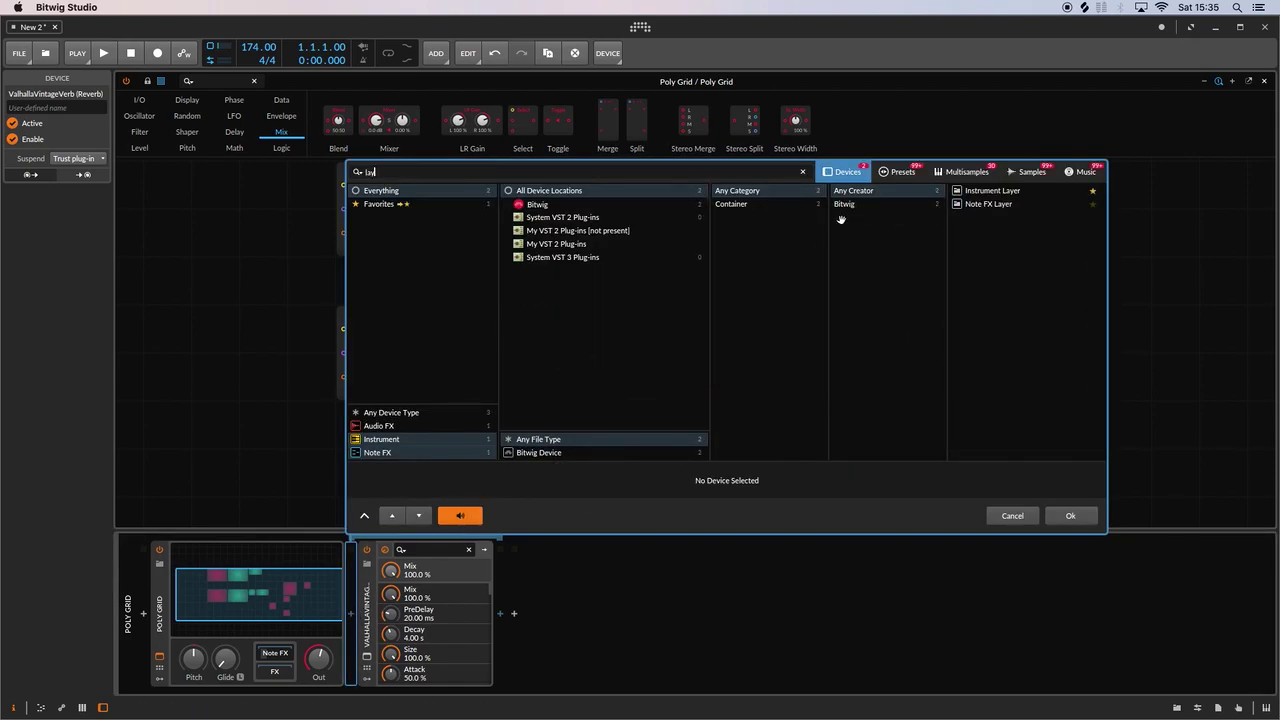
pyautogui.click(1027, 516)
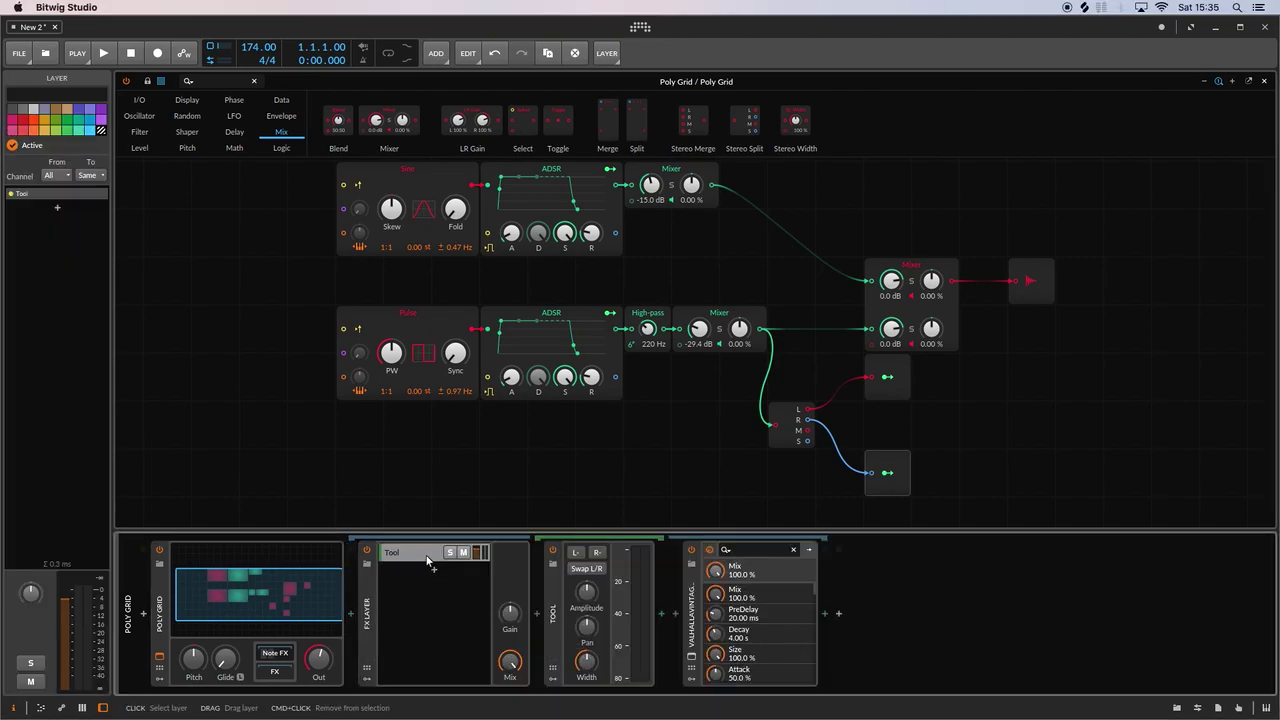
pyautogui.press('Delete')
# - Add a layer containing DC Offset, then duplicate that layer
pyautogui.click(435, 551)
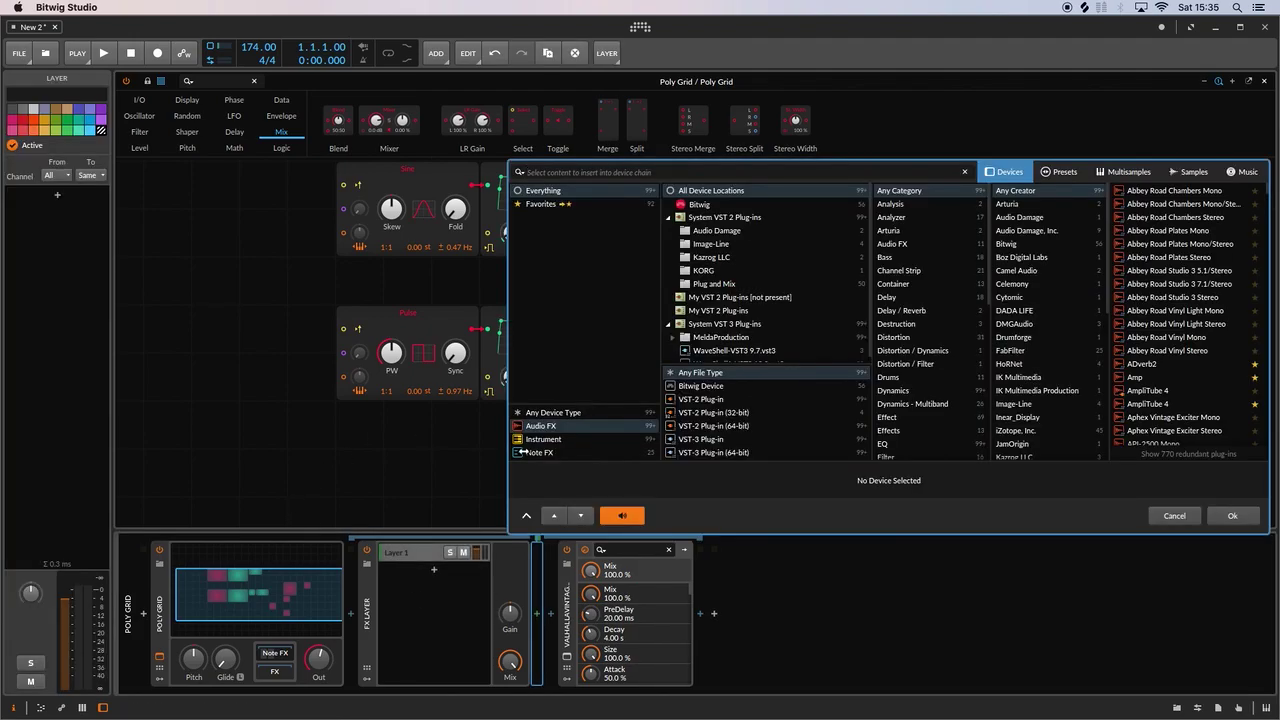
pyautogui.write('dc')
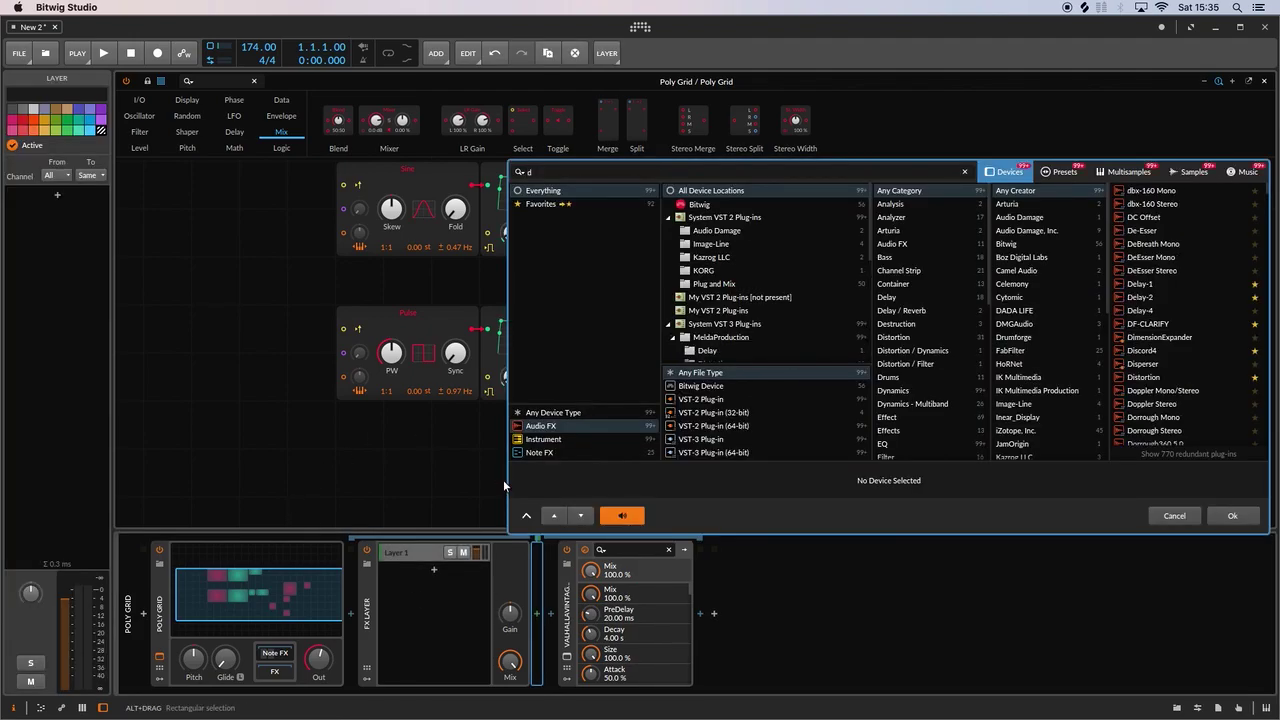
pyautogui.click(1145, 189)
pyautogui.doubleClick(1145, 189)
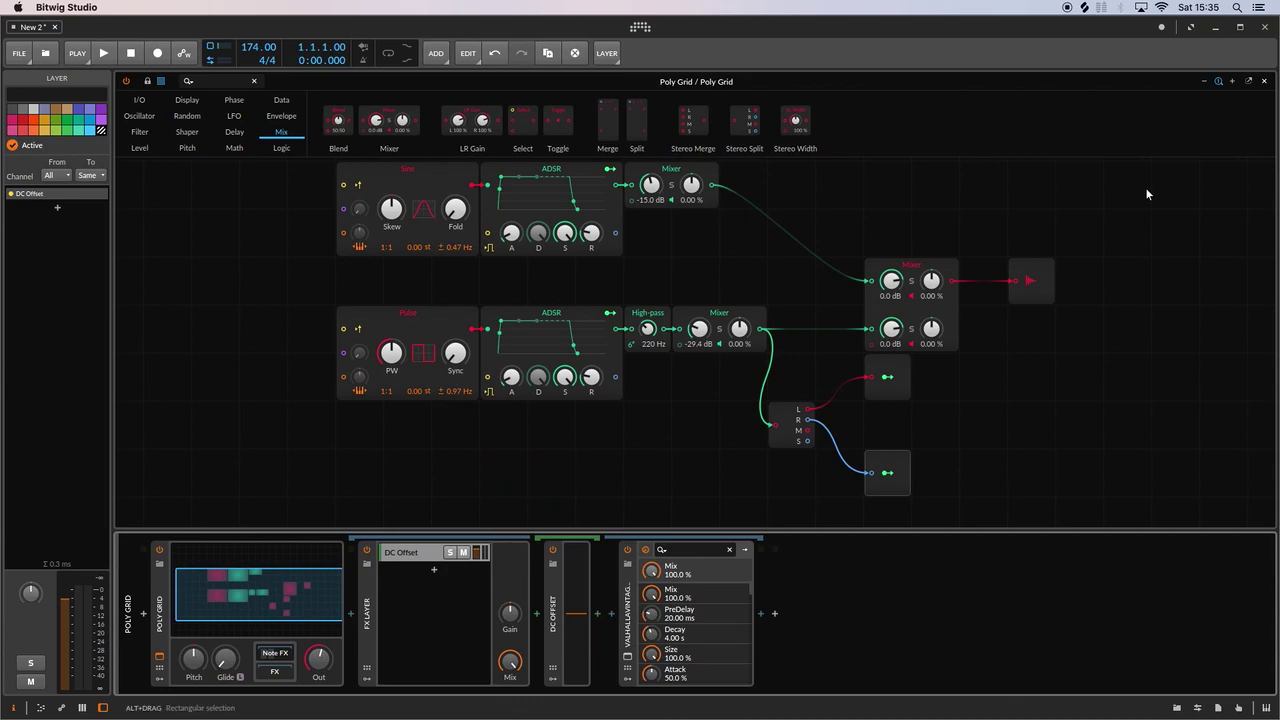
pyautogui.click(434, 570)
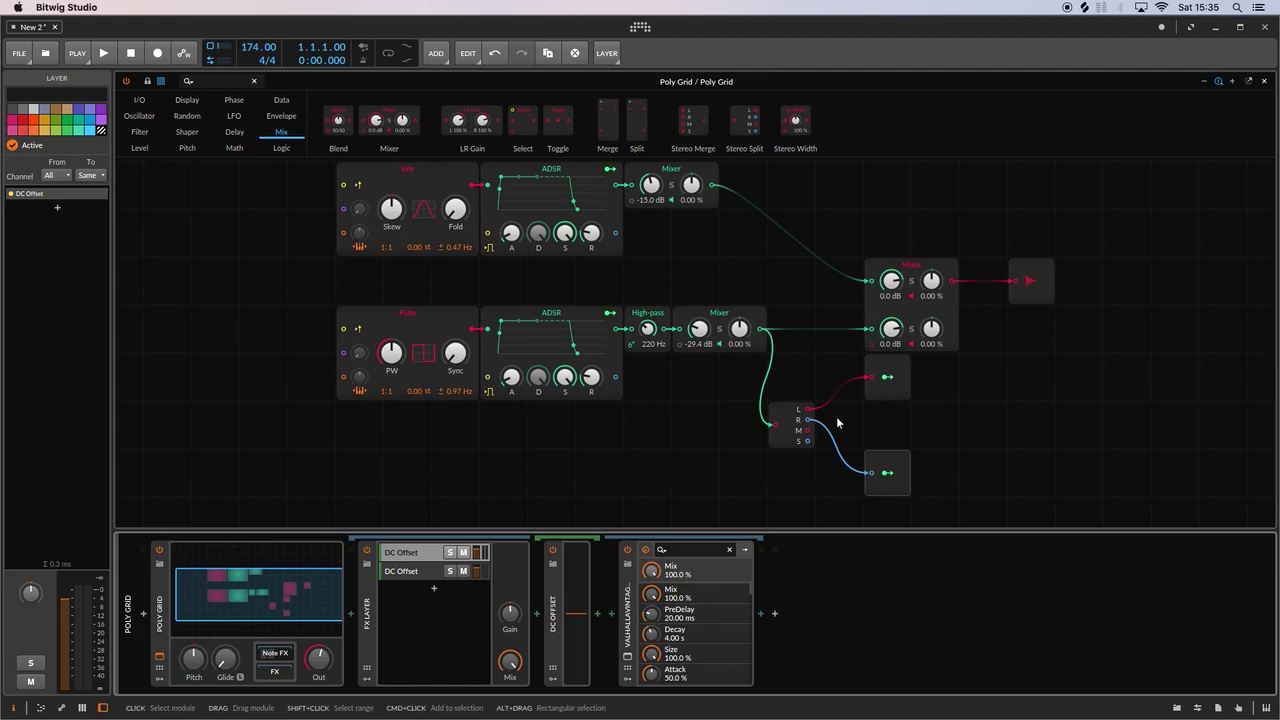
pyautogui.click(413, 578)
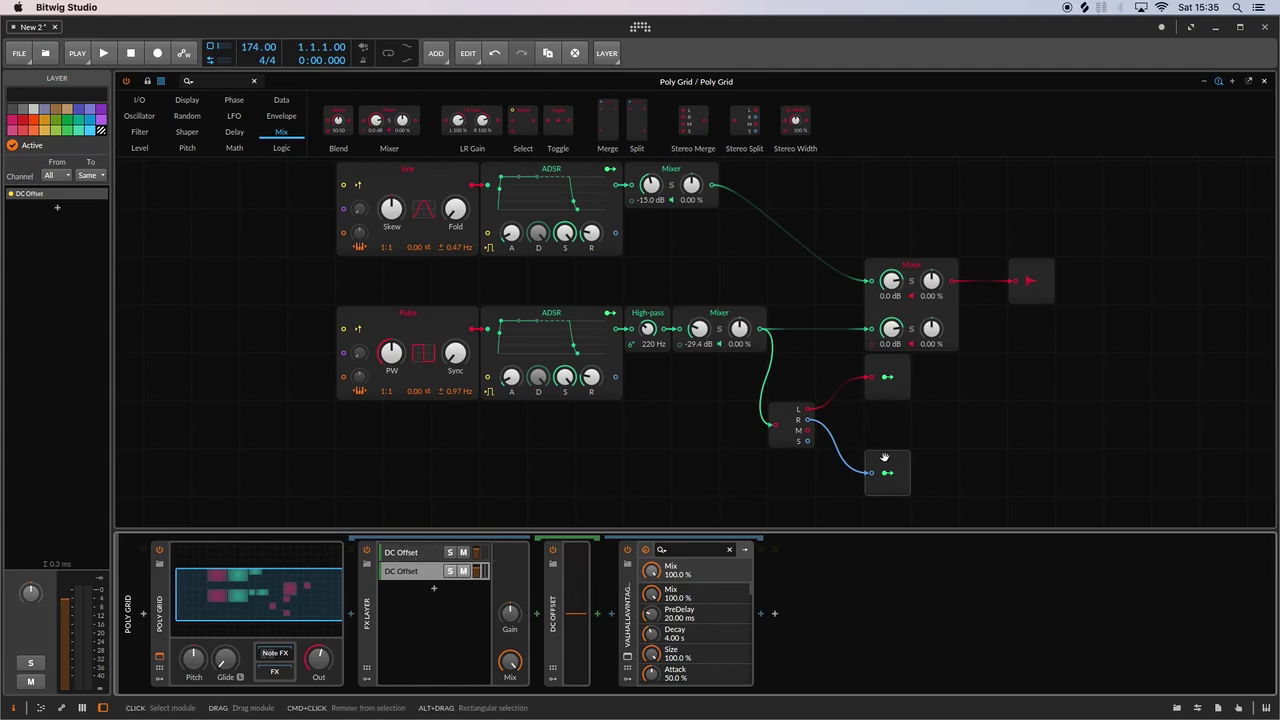
pyautogui.click(405, 552)
pyautogui.click(892, 388)
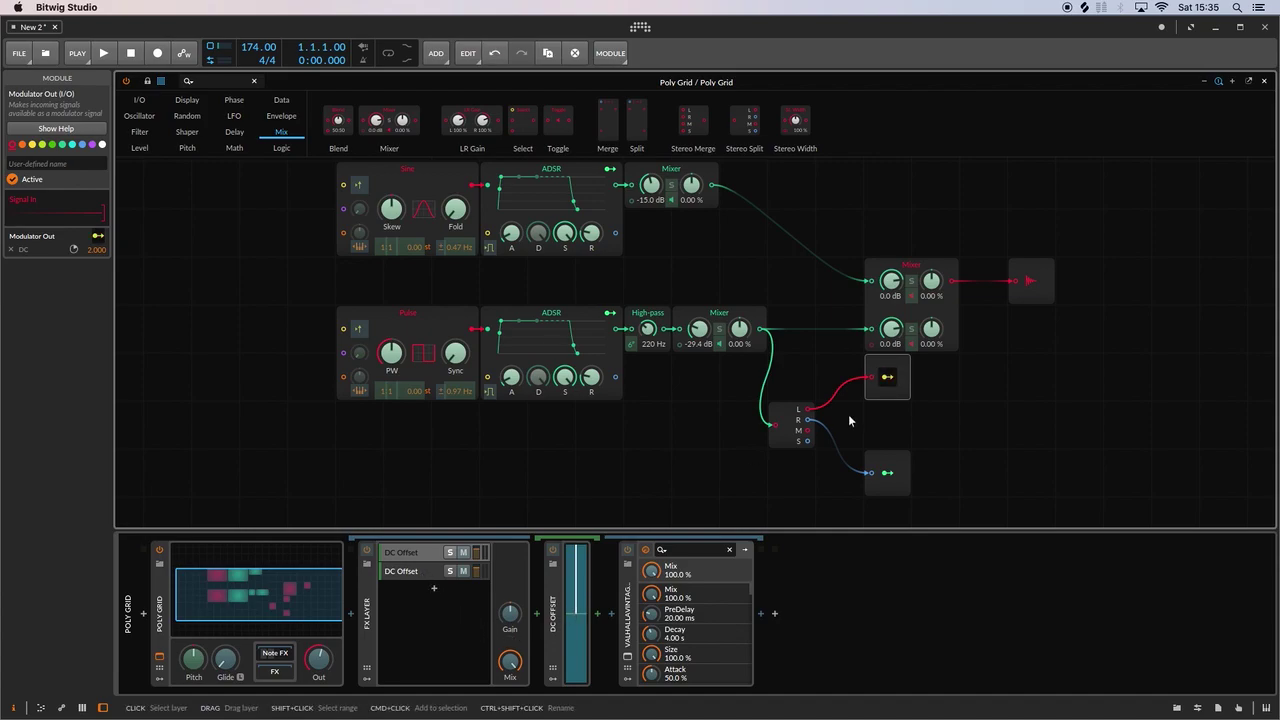
pyautogui.click(420, 577)
pyautogui.click(888, 476)
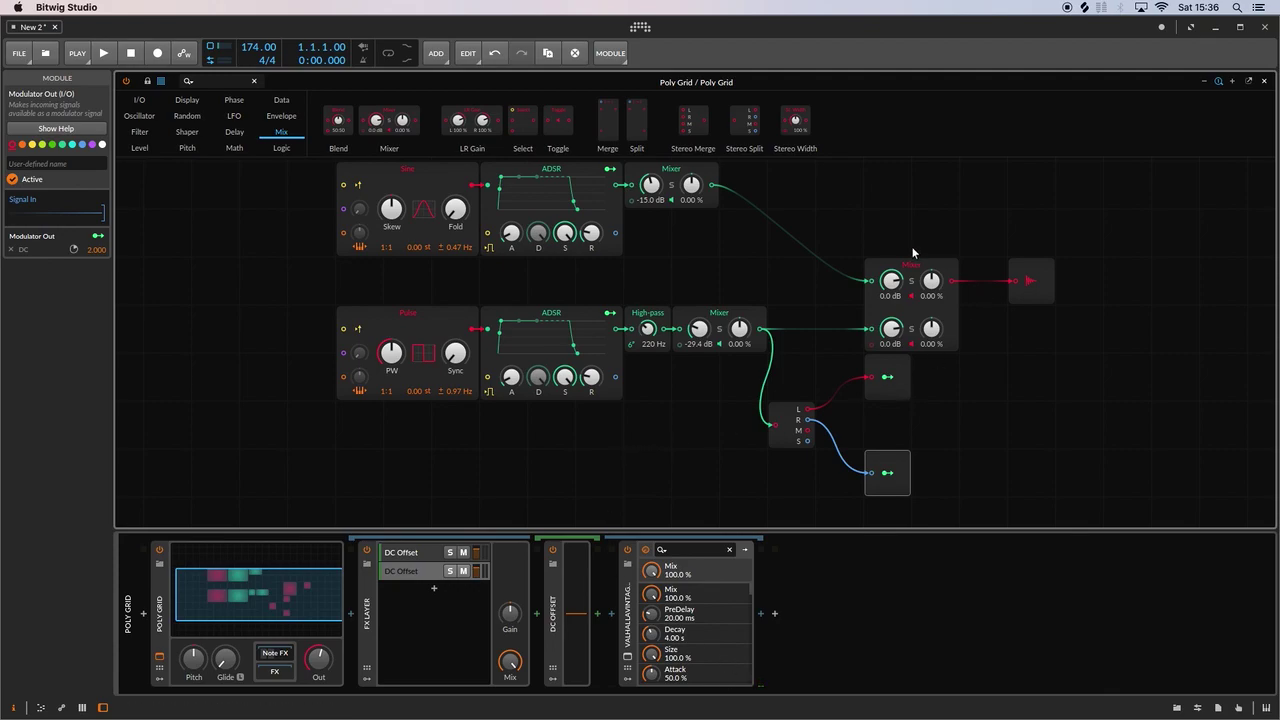
# - Move the final mixer right and insert an Audio Sidechain module from the I/O menu
pyautogui.moveTo(912, 265); pyautogui.dragTo(1077, 271)
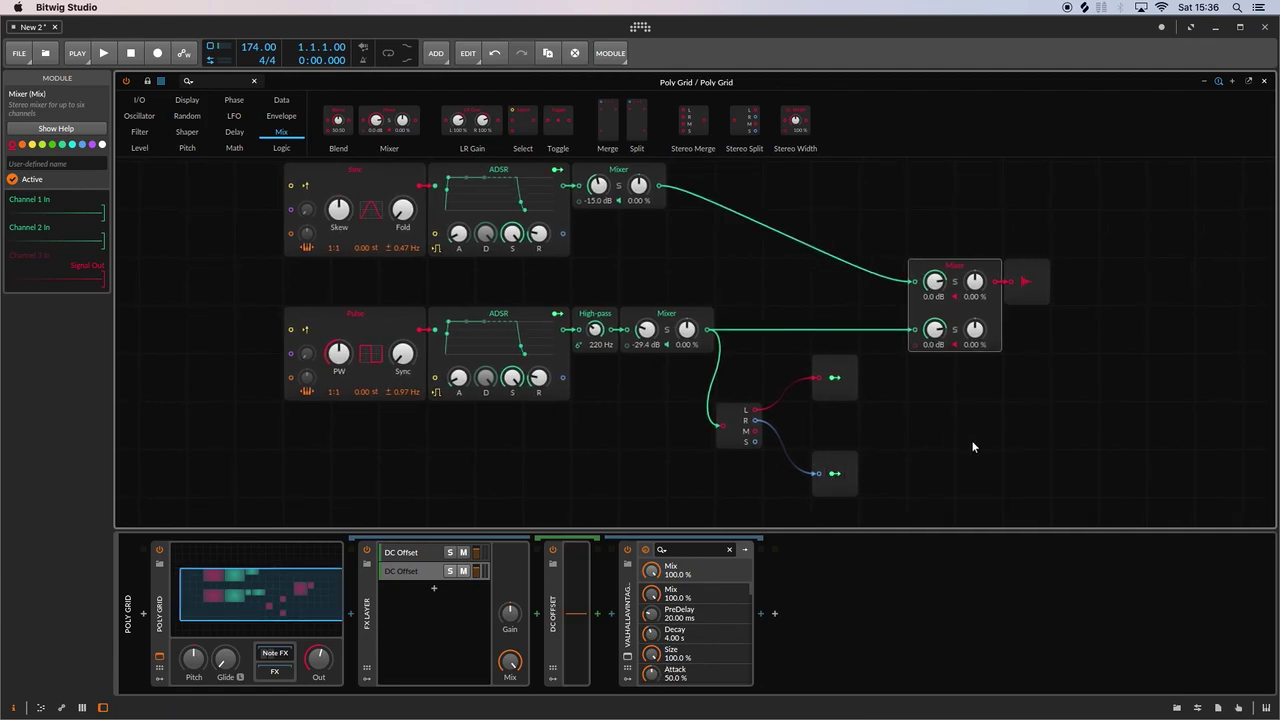
pyautogui.scroll(-5, 911, 432)
pyautogui.rightClick(931, 278)
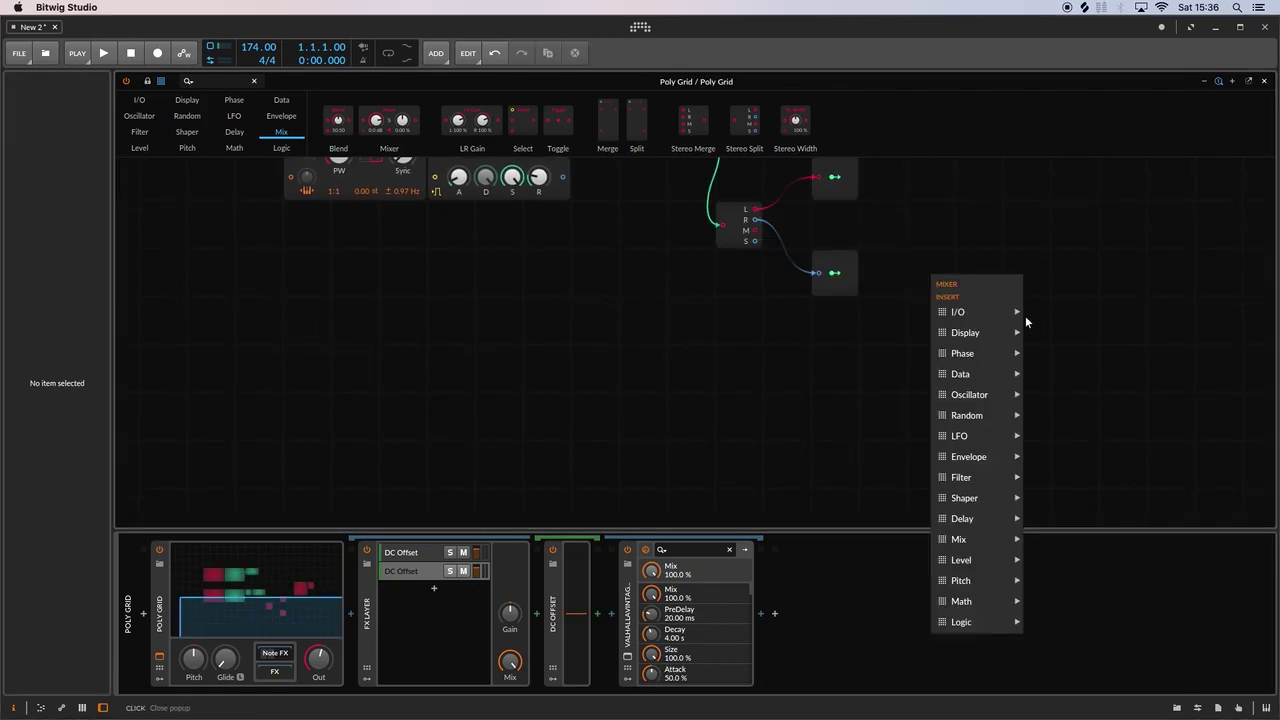
pyautogui.moveTo(985, 431)
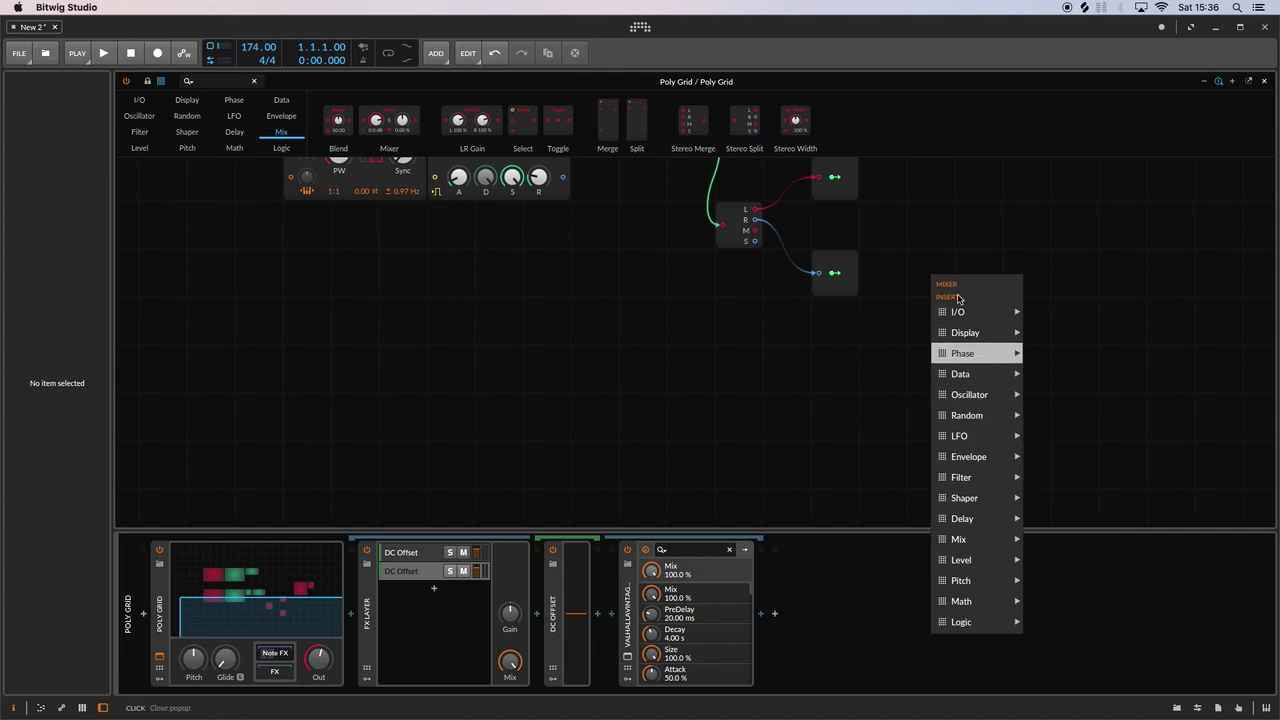
pyautogui.moveTo(965, 311)
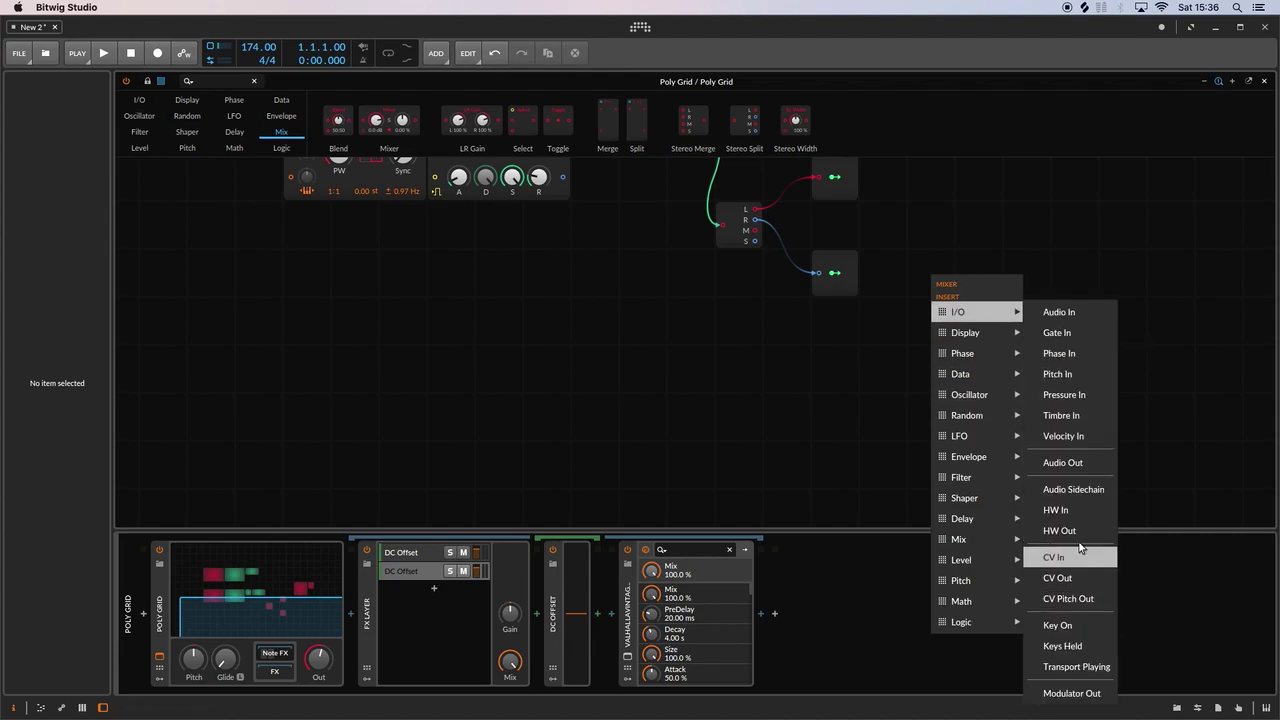
pyautogui.click(1073, 489)
# - Review the Audio Sidechain source choices without picking one, and start adding a device after the reverb
pyautogui.click(903, 287)
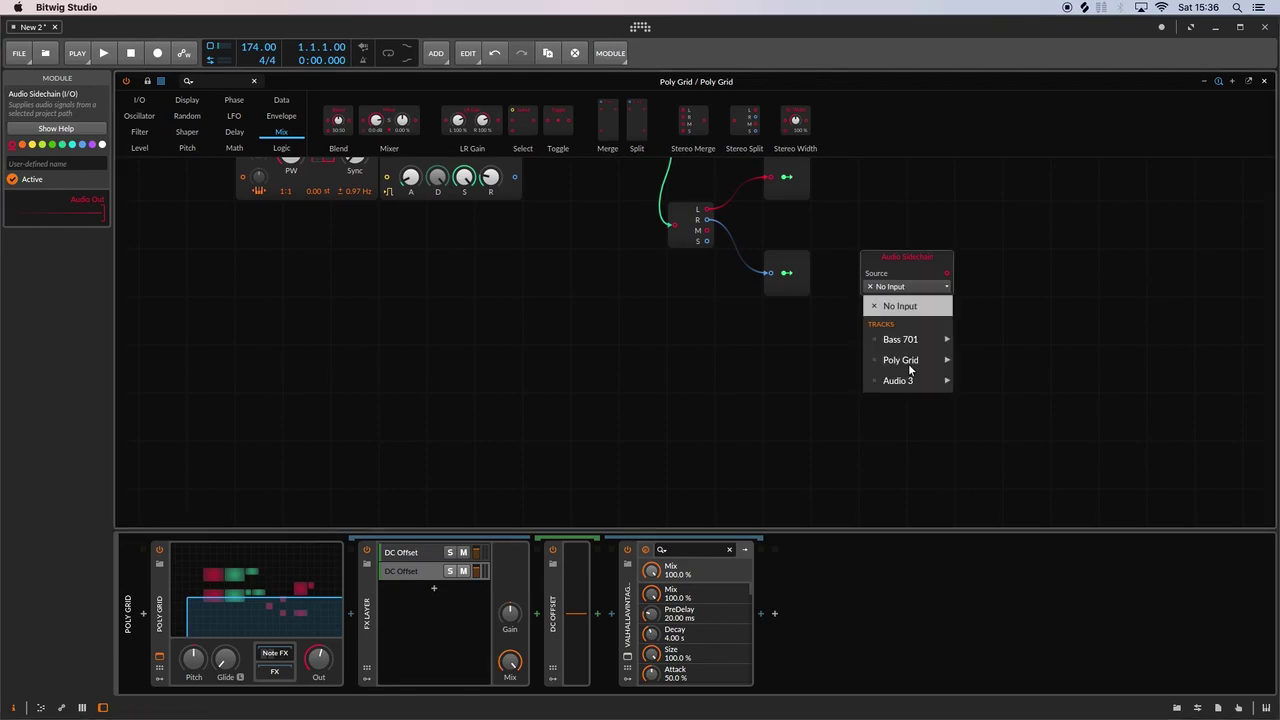
pyautogui.moveTo(907, 368)
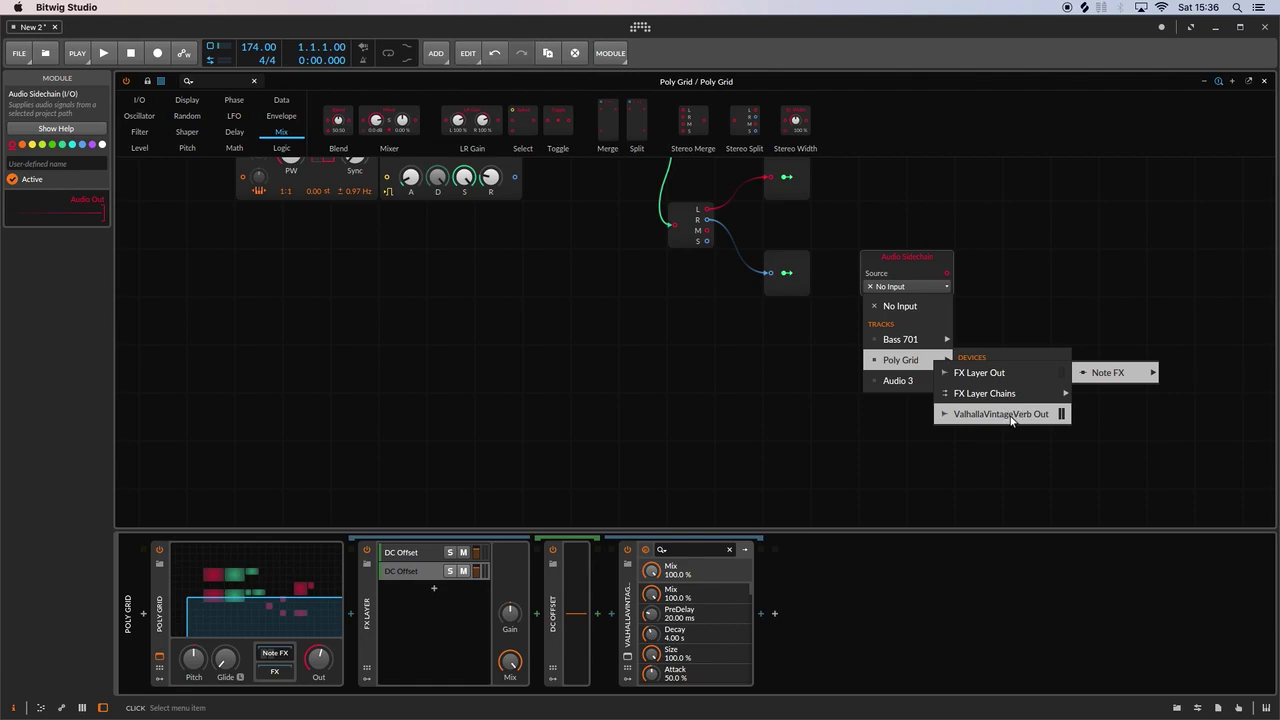
pyautogui.click(1020, 574)
pyautogui.click(763, 613)
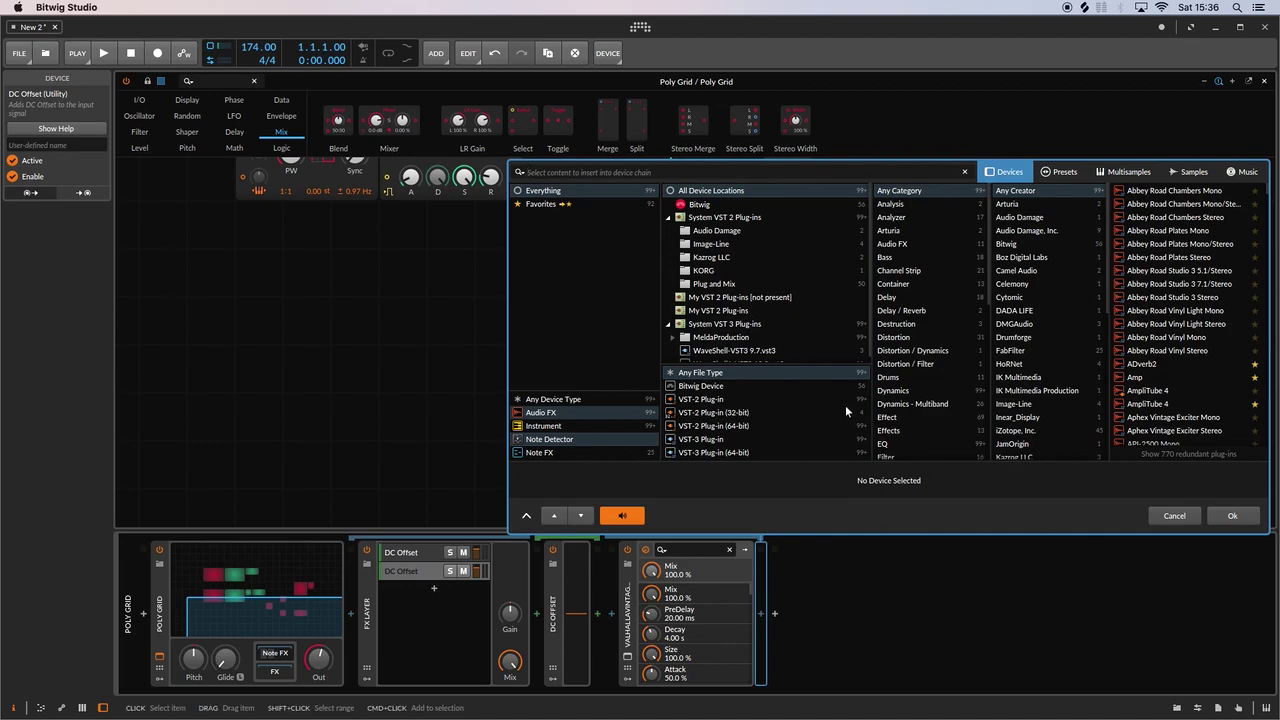
# - Insert a Tool device after the reverb via a 'too' search
pyautogui.write('too')
pyautogui.click(1140, 188)
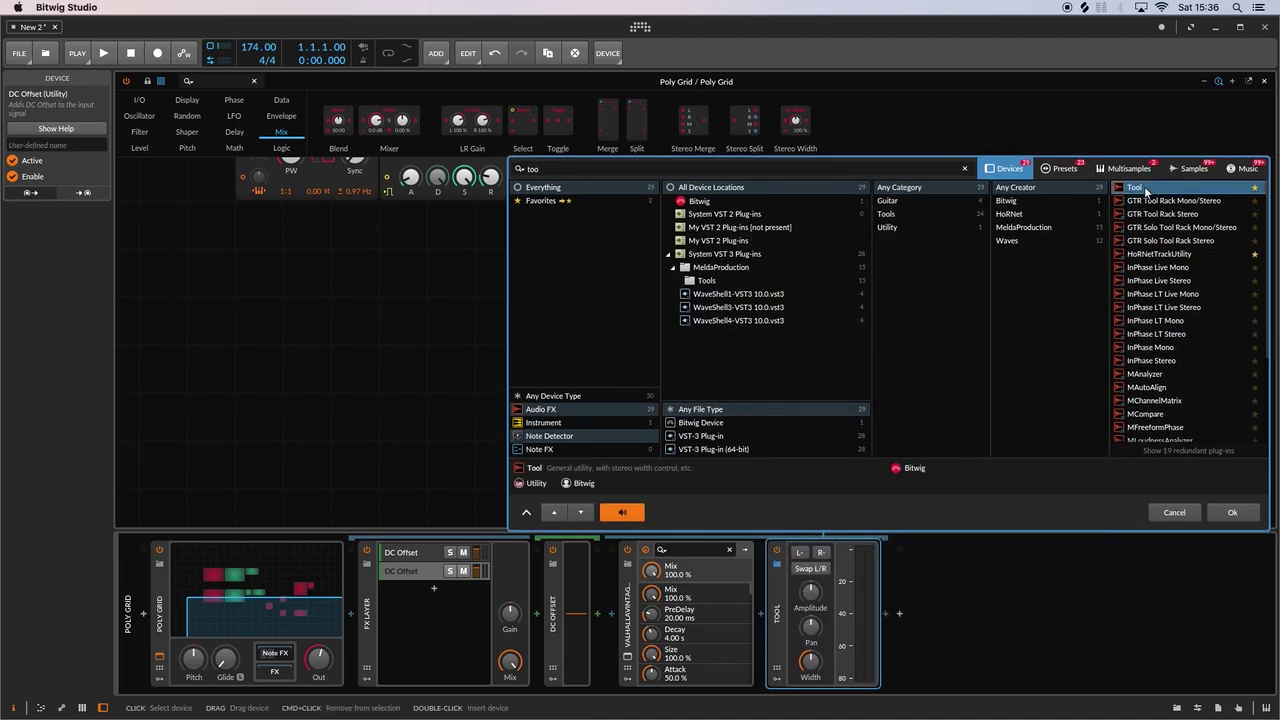
pyautogui.doubleClick(1147, 190)
# - Set the Audio Sidechain source to Poly Grid > Note FX > Tool Out and confirm it
pyautogui.click(884, 288)
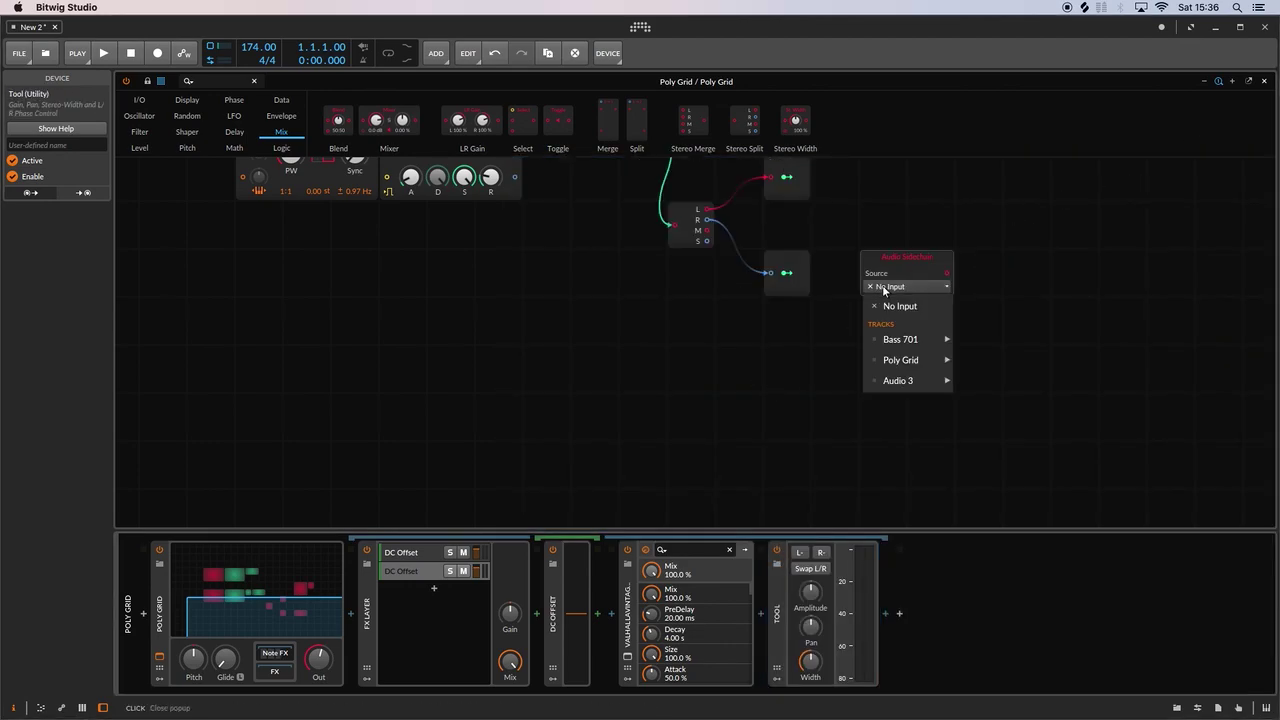
pyautogui.moveTo(998, 372)
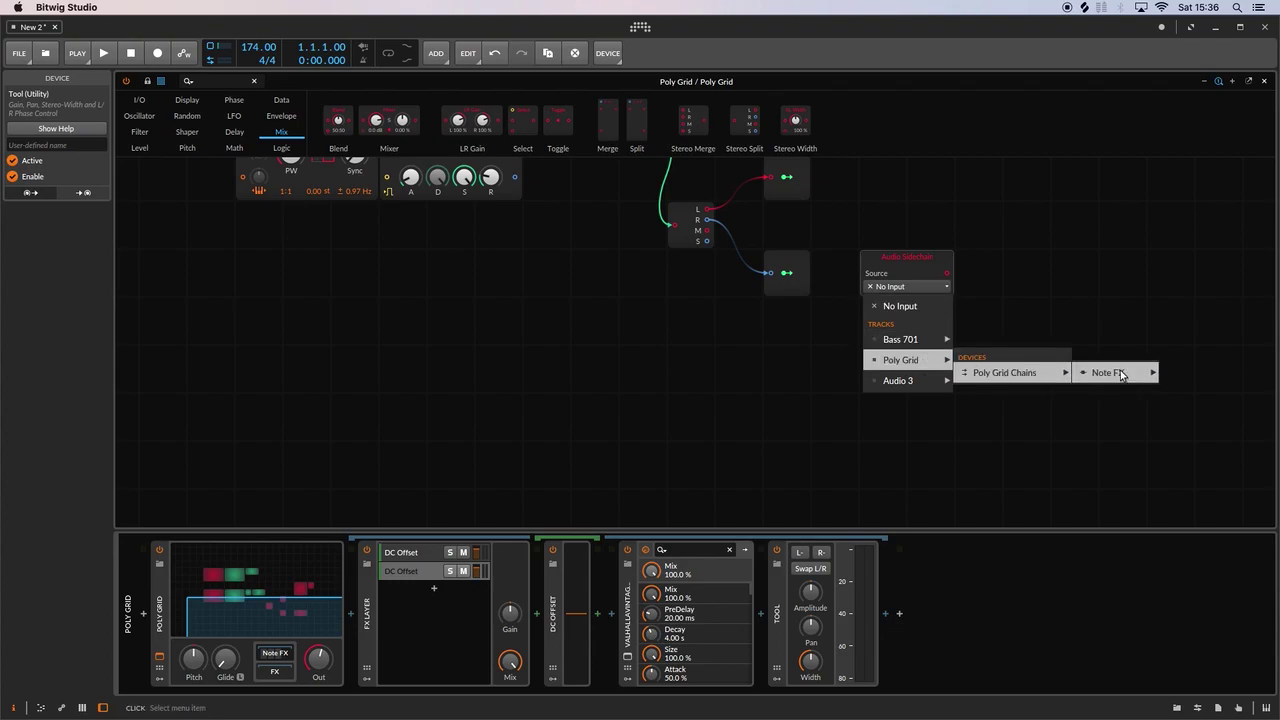
pyautogui.moveTo(1120, 373)
pyautogui.click(974, 440)
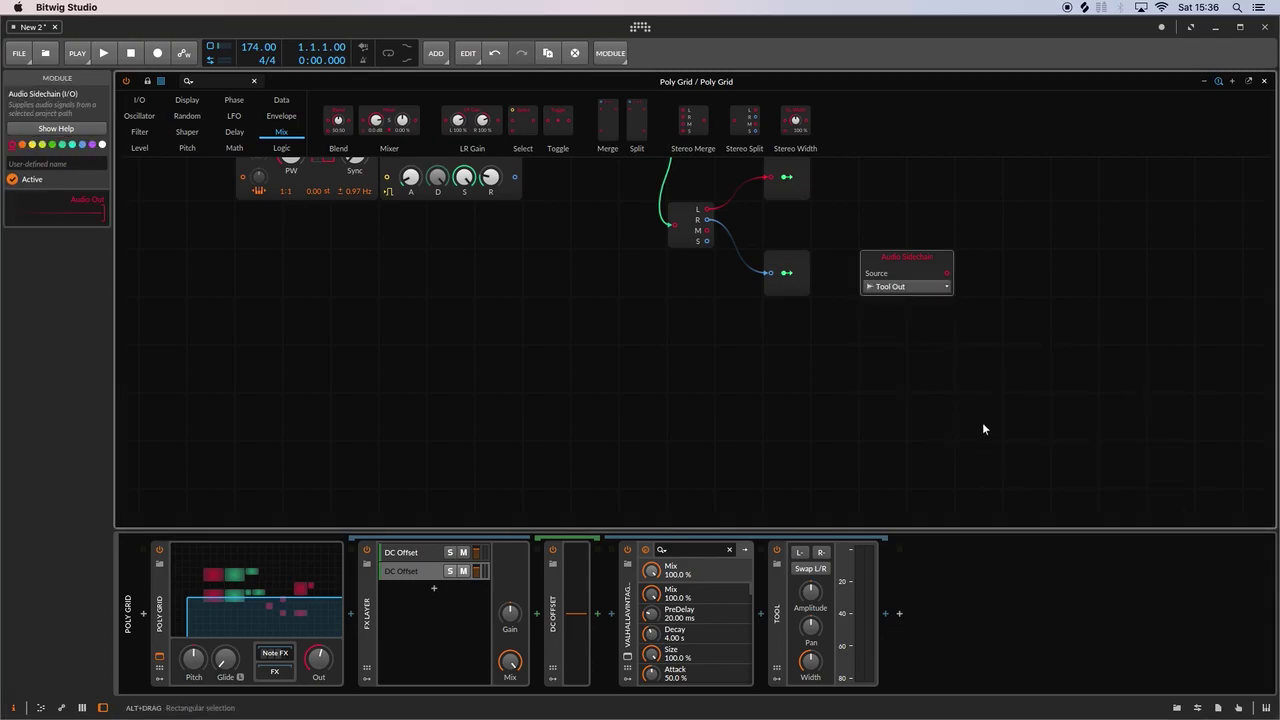
pyautogui.click(631, 612)
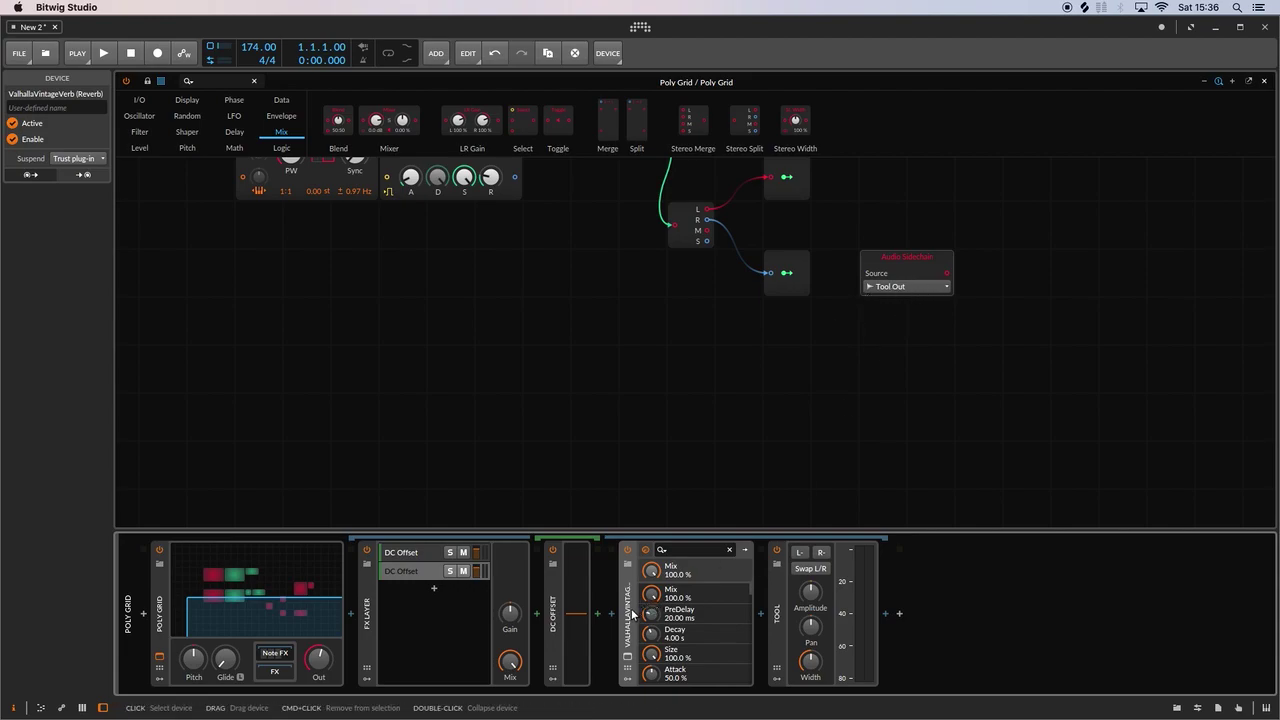
pyautogui.click(907, 287)
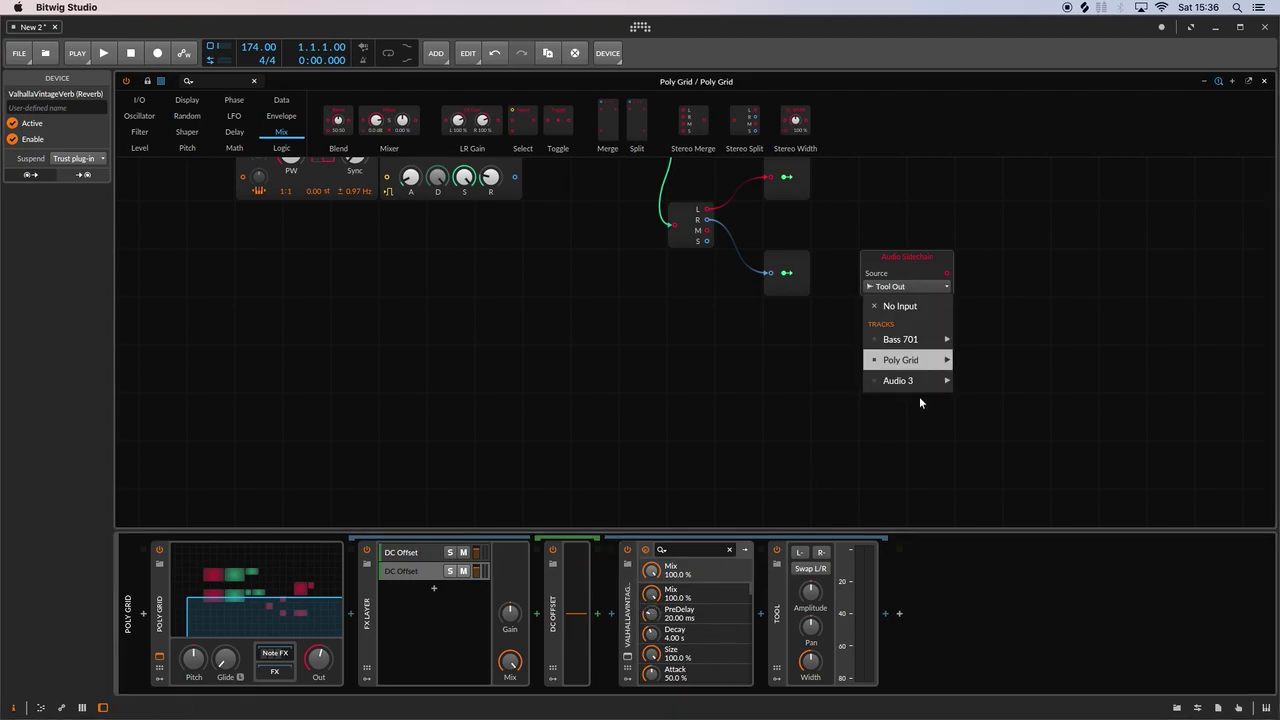
pyautogui.moveTo(920, 360)
pyautogui.moveTo(1027, 377)
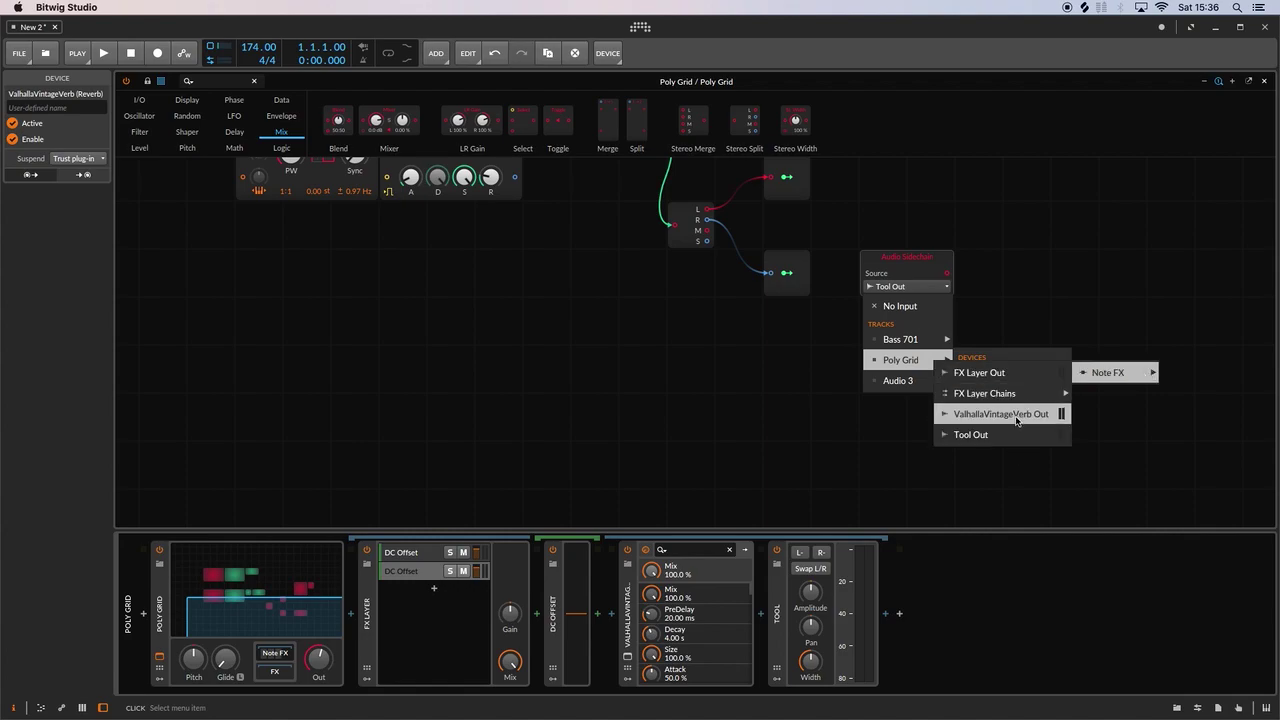
pyautogui.click(1010, 436)
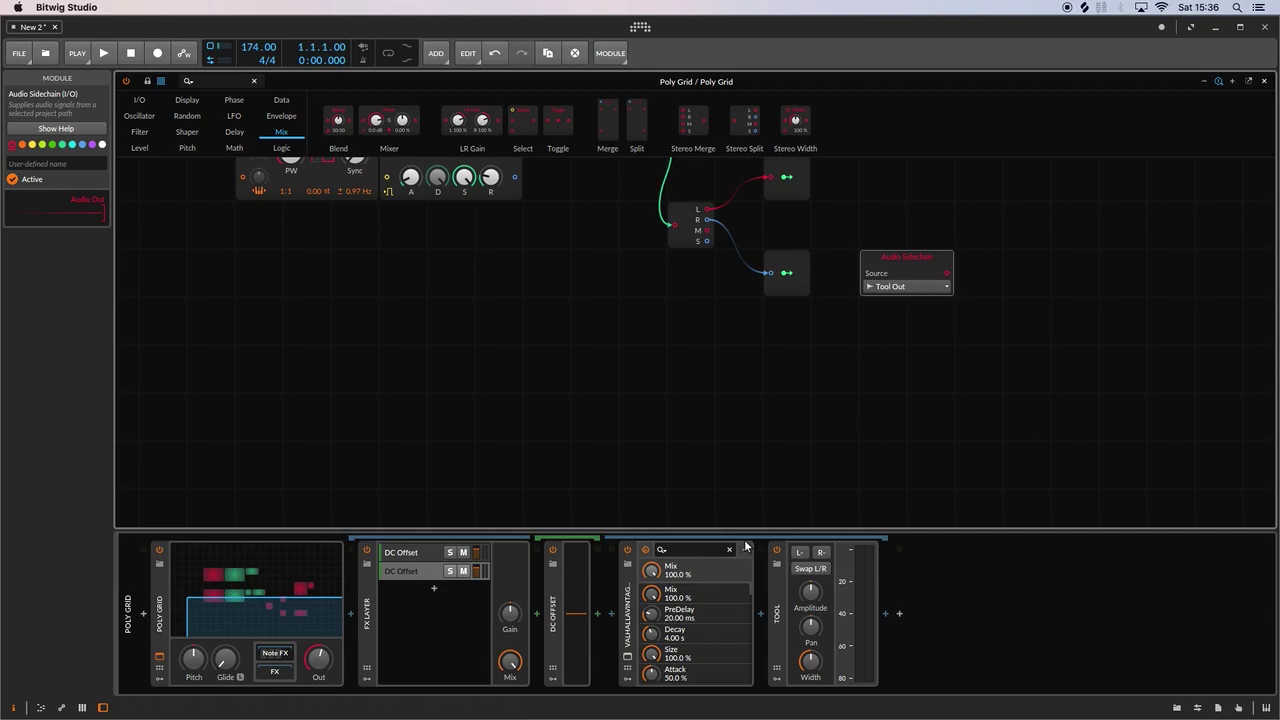
# - Add an ADSR from the Envelope category, fed by the Audio Sidechain output
pyautogui.scroll(5, 836, 405)
pyautogui.scroll(-5, 836, 399)
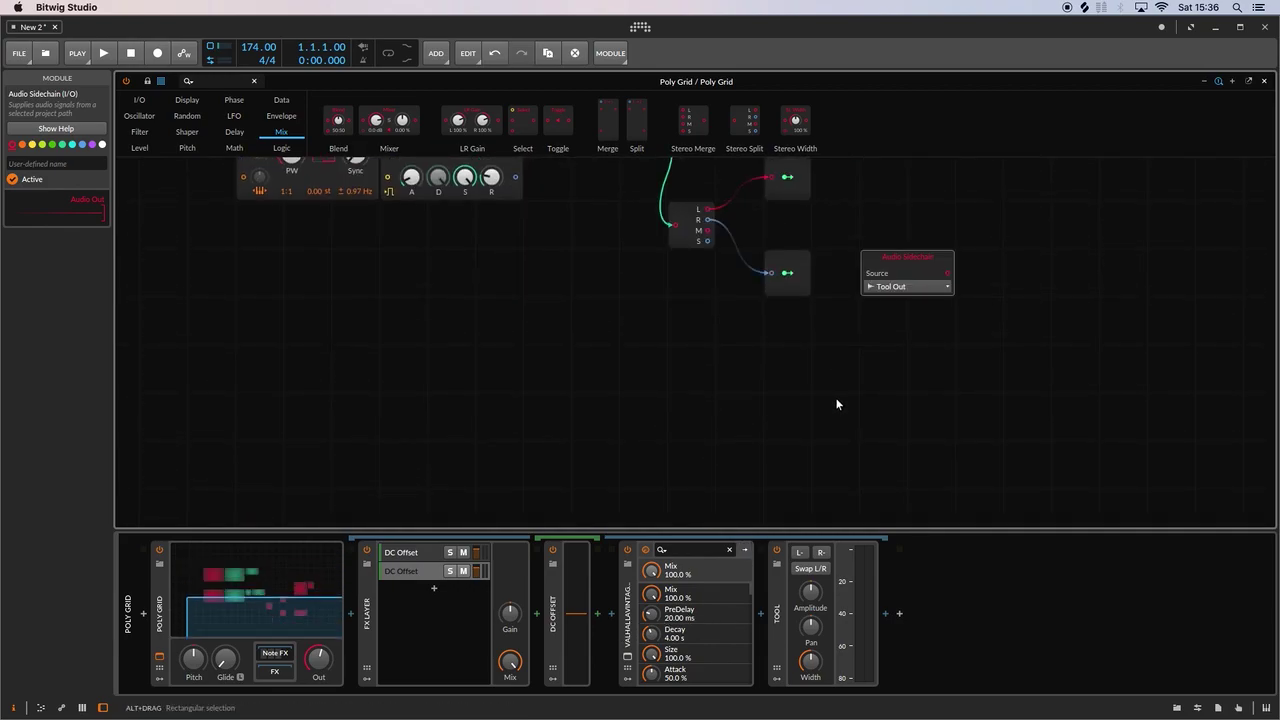
pyautogui.scroll(2, 836, 395)
pyautogui.scroll(1, 836, 391)
pyautogui.hscroll(5, 836, 392)
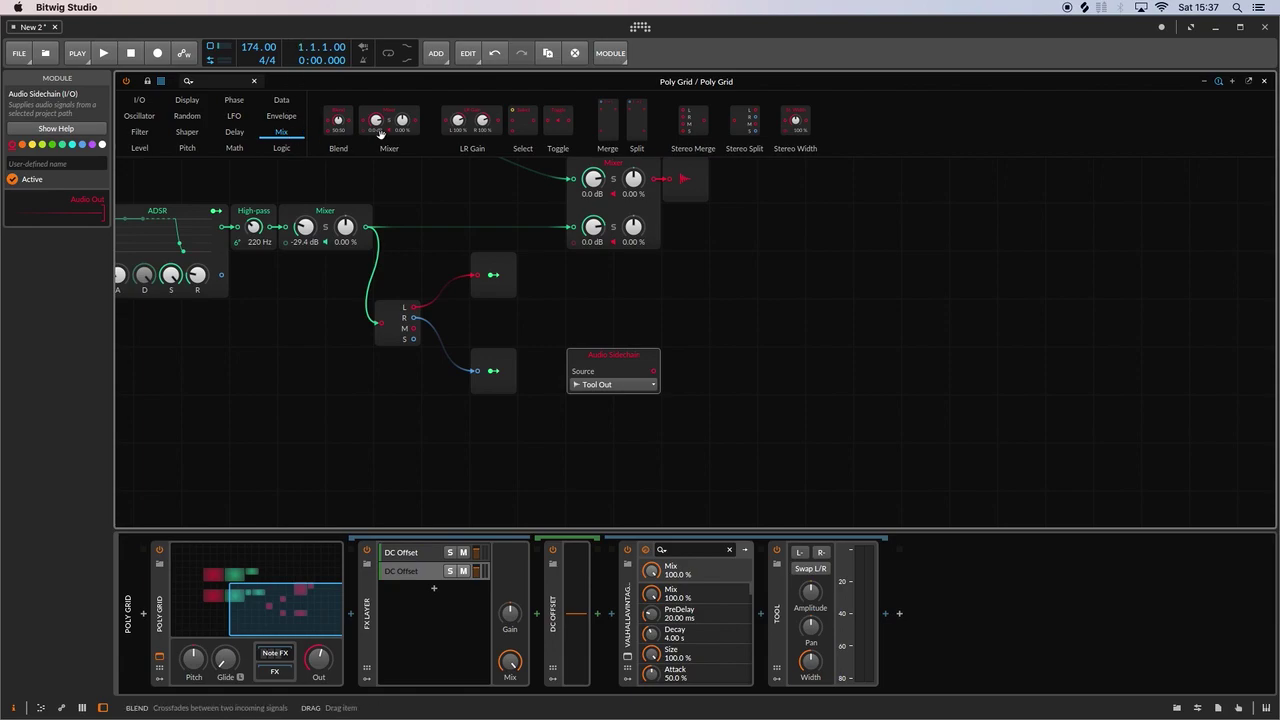
pyautogui.click(281, 118)
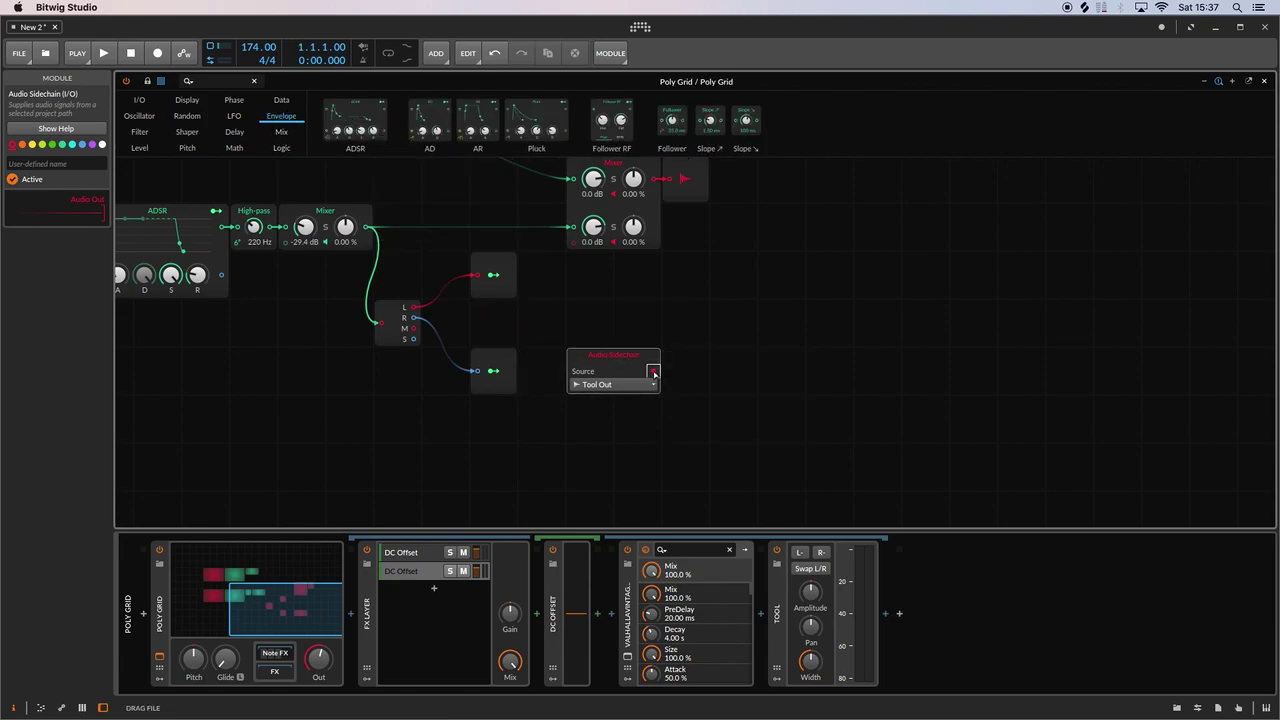
pyautogui.moveTo(653, 373); pyautogui.dragTo(737, 380)
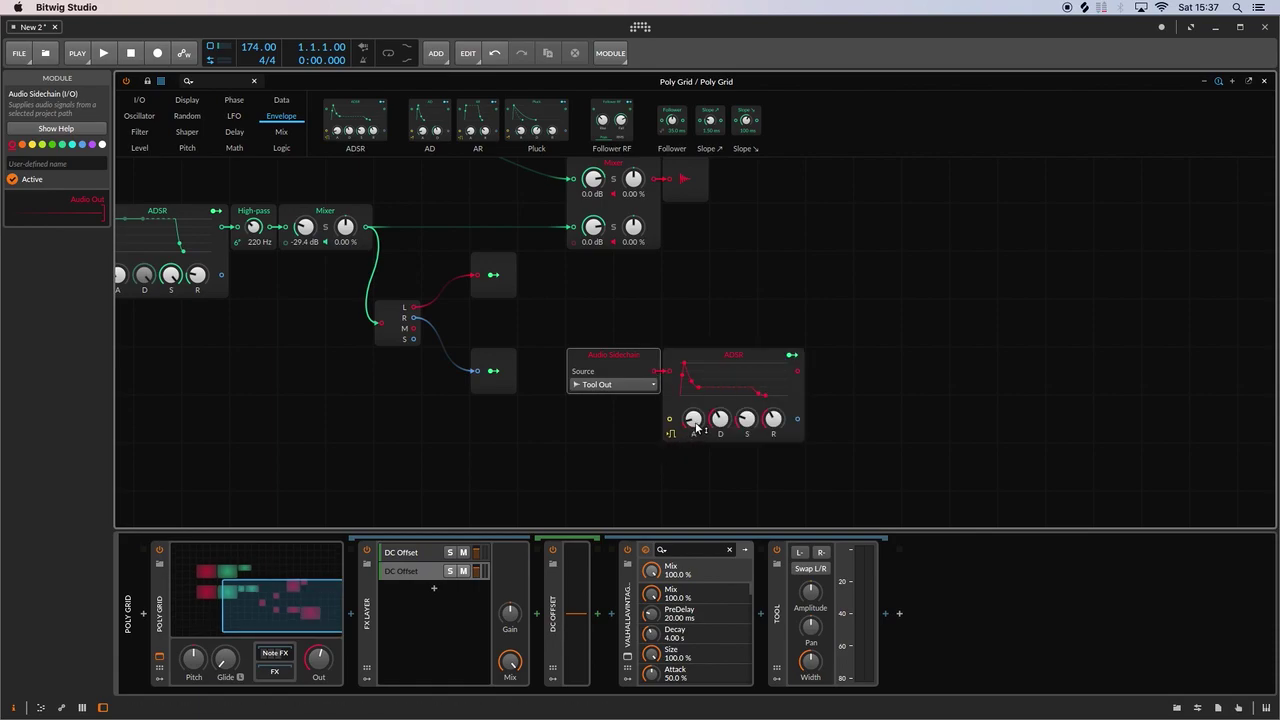
# - Raise the ADSR's sustain and release, and route its output into a new third Mixer channel
pyautogui.moveTo(745, 427); pyautogui.dragTo(773, 405)
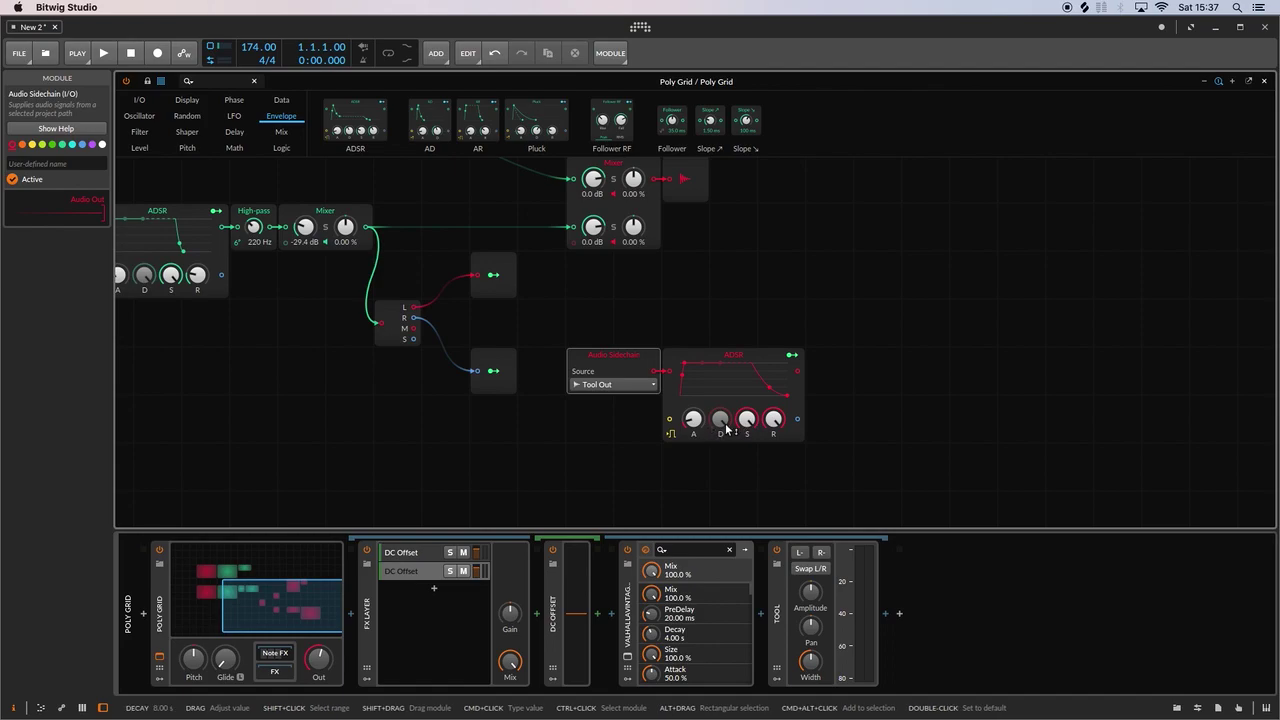
pyautogui.click(692, 419)
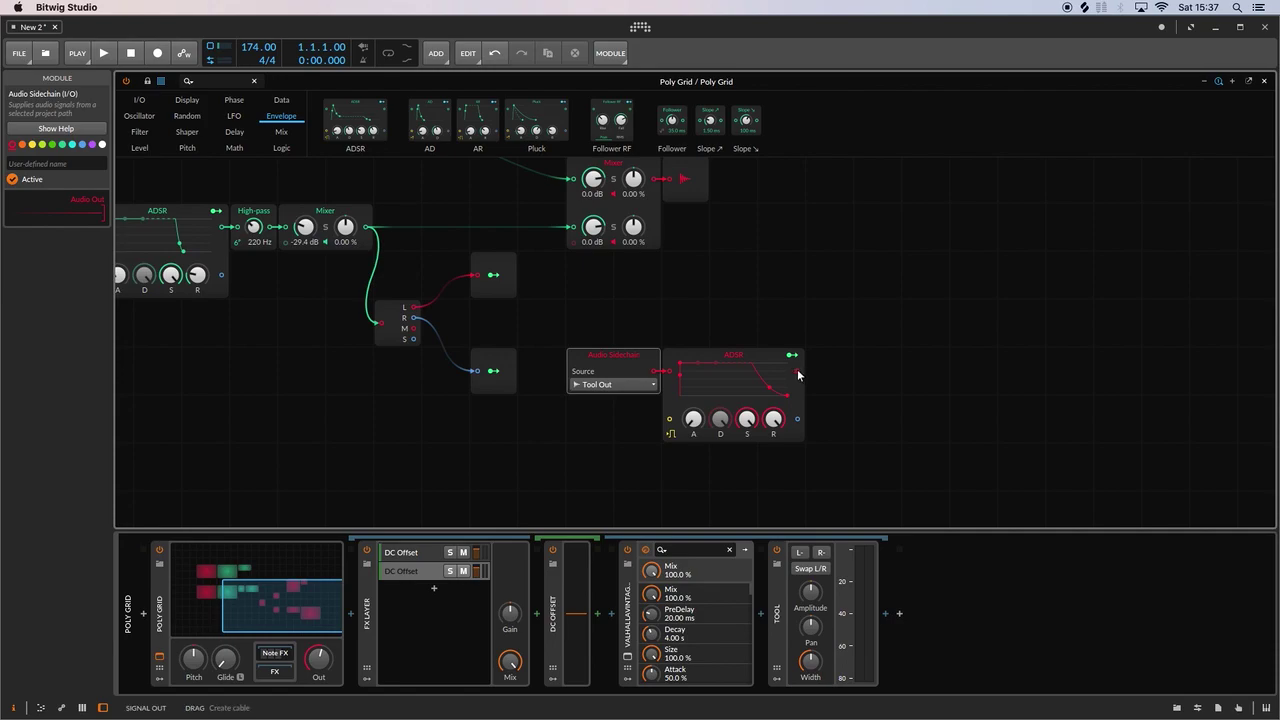
pyautogui.moveTo(798, 373); pyautogui.dragTo(571, 272)
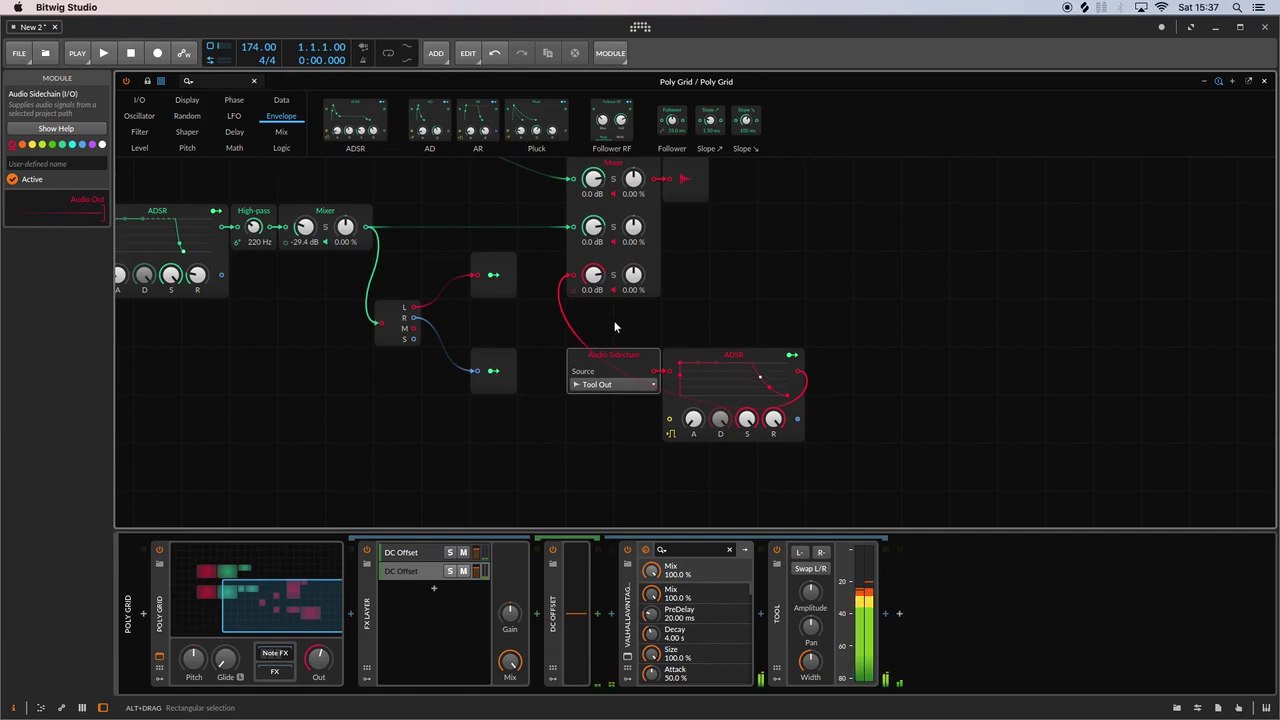
# - Audition the Mixer's third channel with solo, then lower its level to -13.7 dB
pyautogui.click(620, 288)
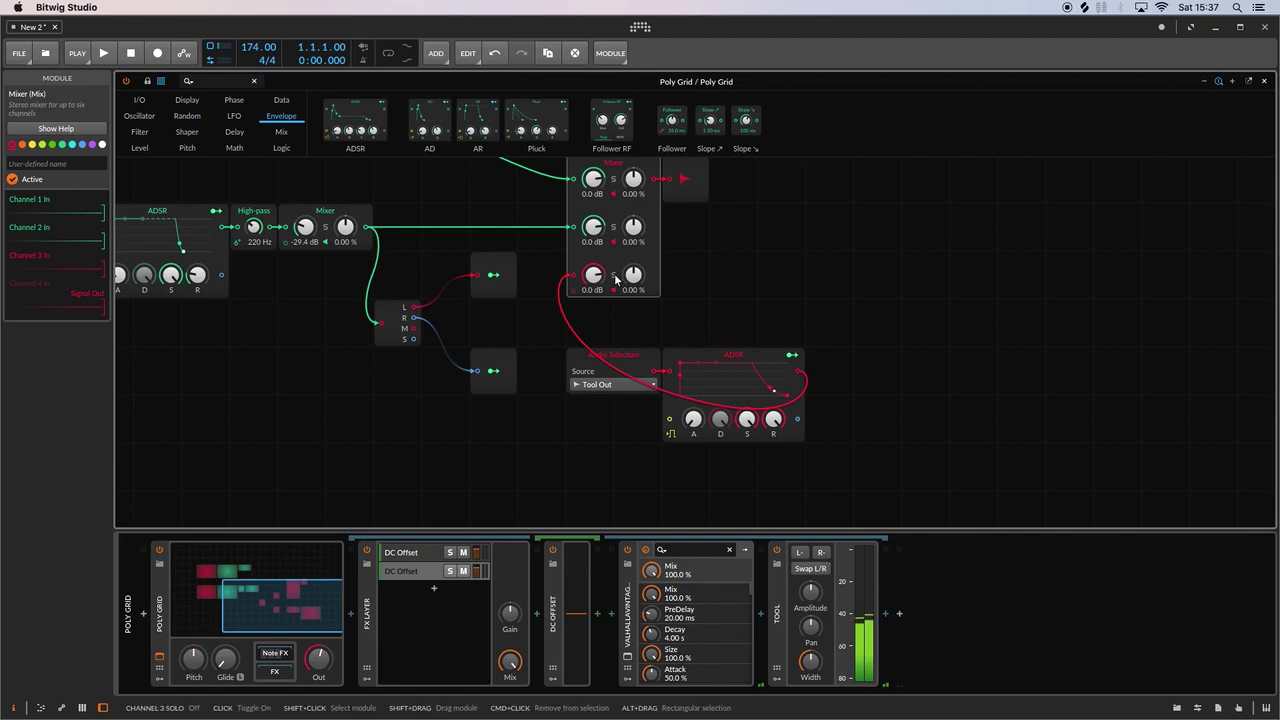
pyautogui.click(614, 277)
pyautogui.click(614, 277)
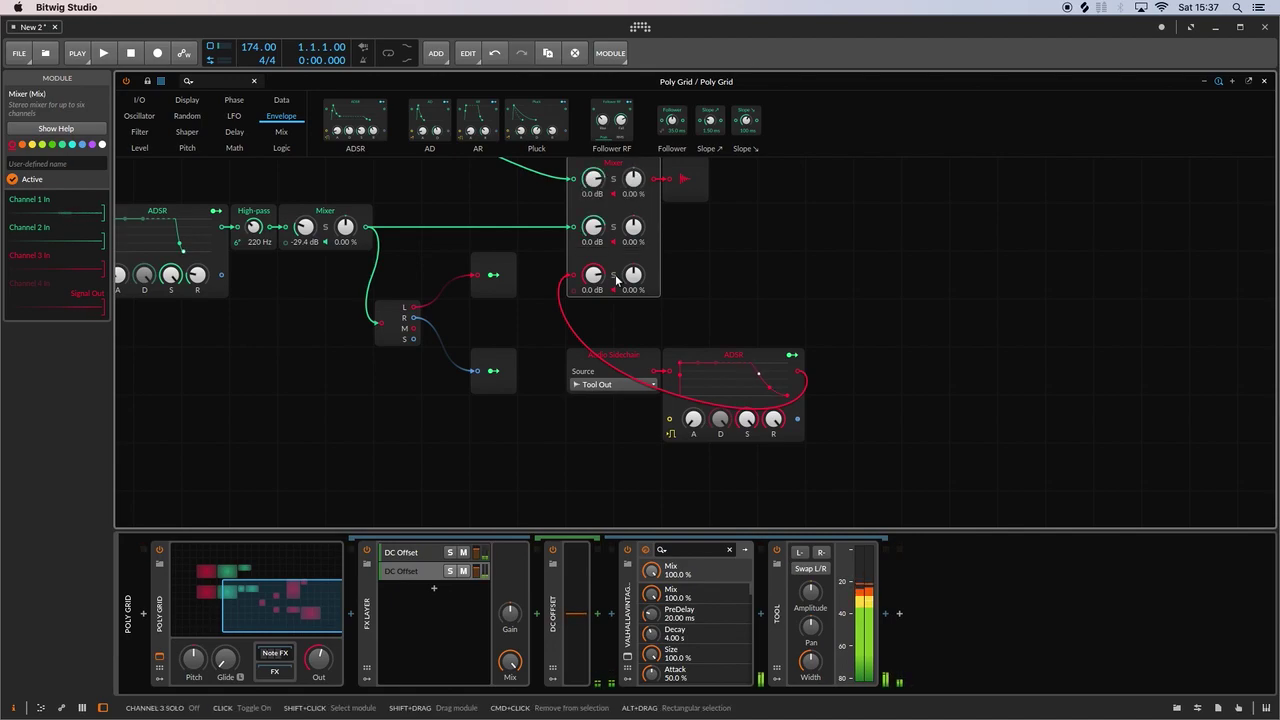
pyautogui.moveTo(594, 280)
pyautogui.mouseDown()
pyautogui.moveTo(594, 310)
pyautogui.moveTo(593, 279)
pyautogui.mouseUp()
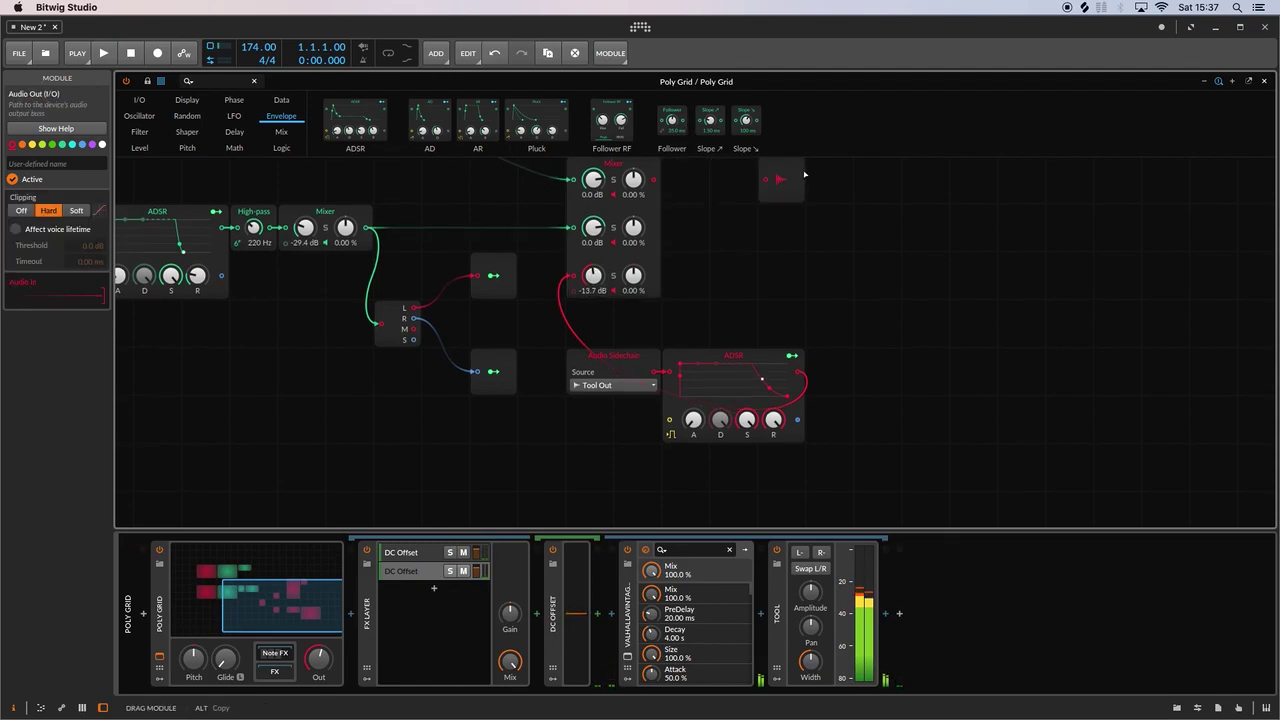
# - Shift the Mixer module slightly to the right and select ValhallaVintageVerb
pyautogui.scroll(1, 740, 180)
pyautogui.moveTo(613, 192); pyautogui.dragTo(660, 192)
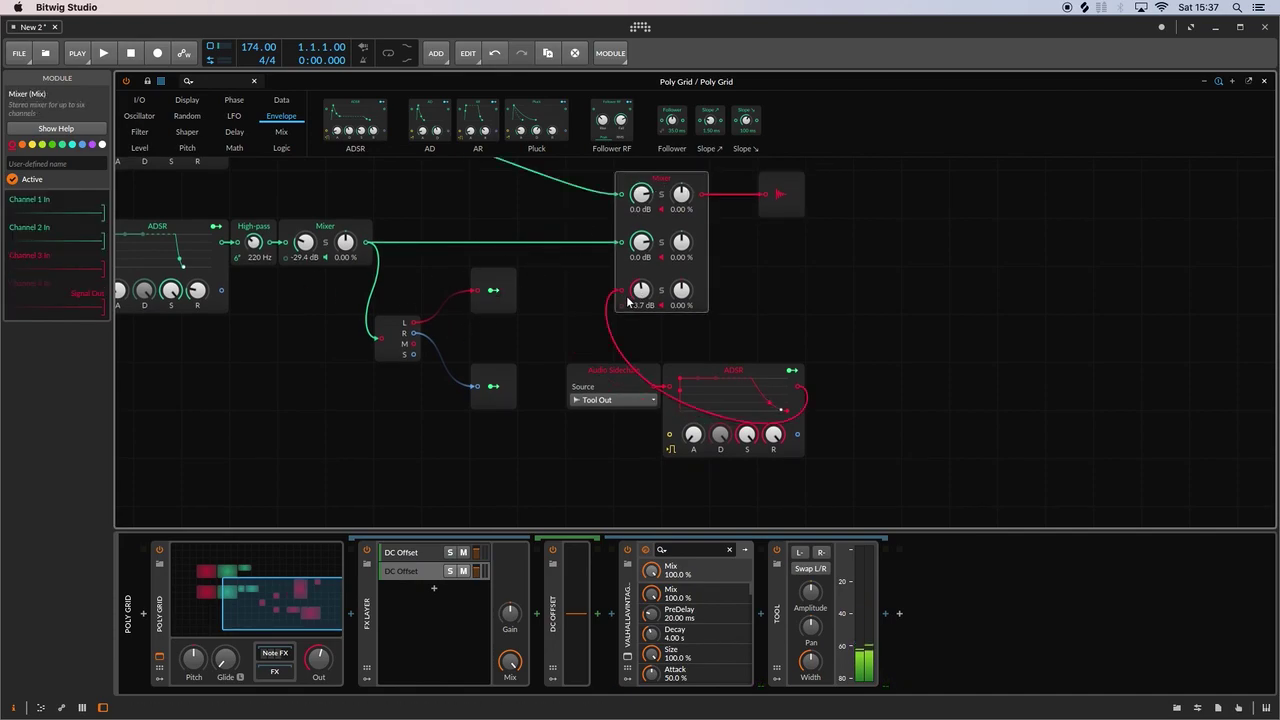
pyautogui.click(630, 607)
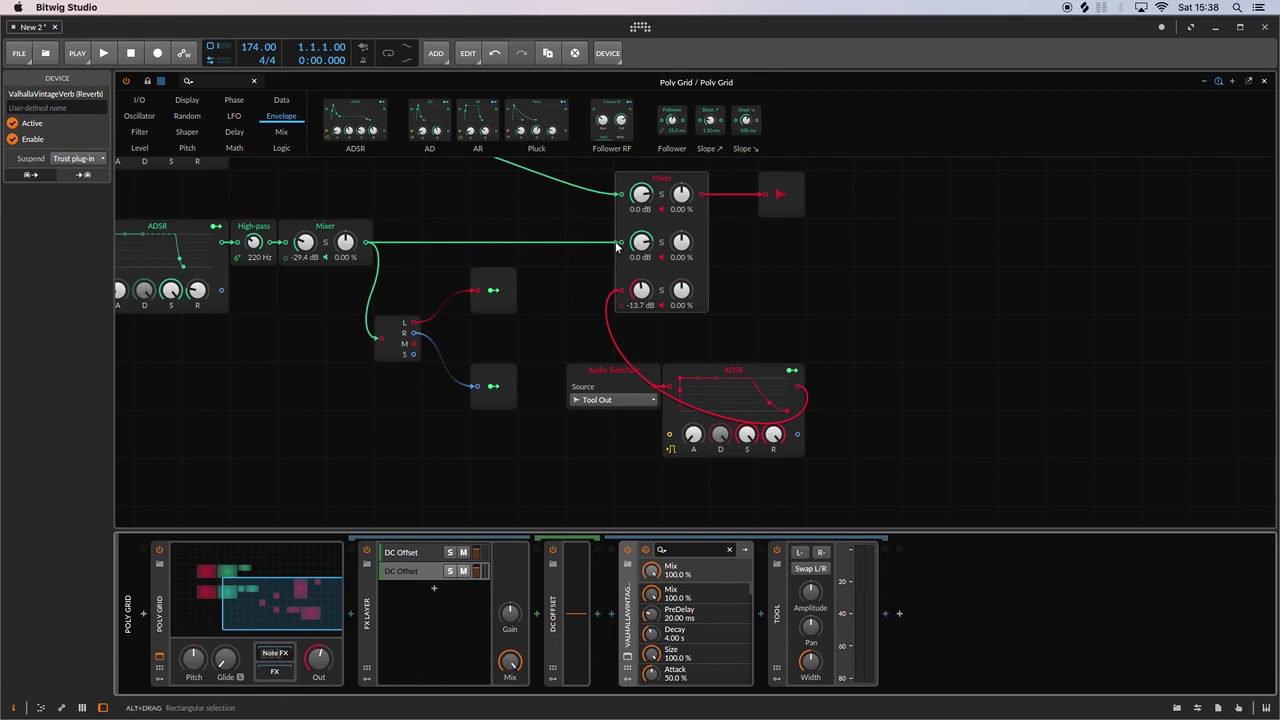
# - Unplug the pulse cable from the Mixer's second input and replace the Valhalla reverb with Distortion
pyautogui.moveTo(616, 246); pyautogui.dragTo(533, 213)
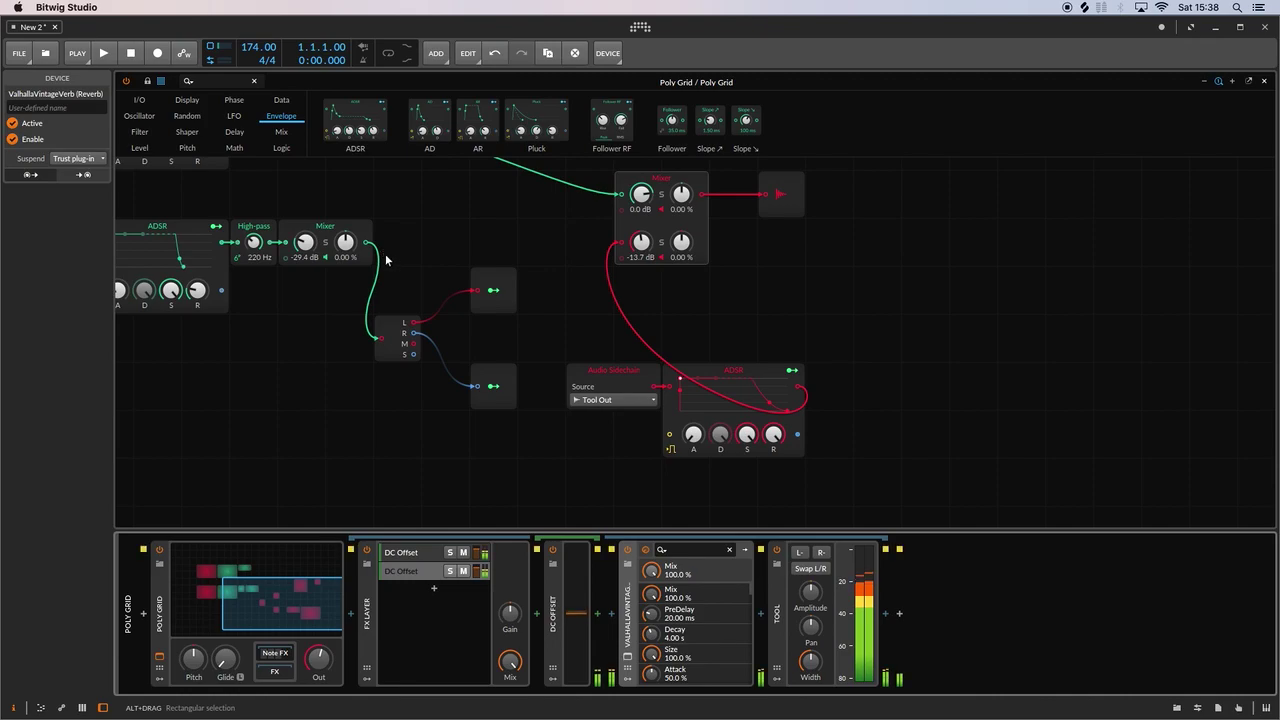
pyautogui.press('Delete')
pyautogui.click(612, 614)
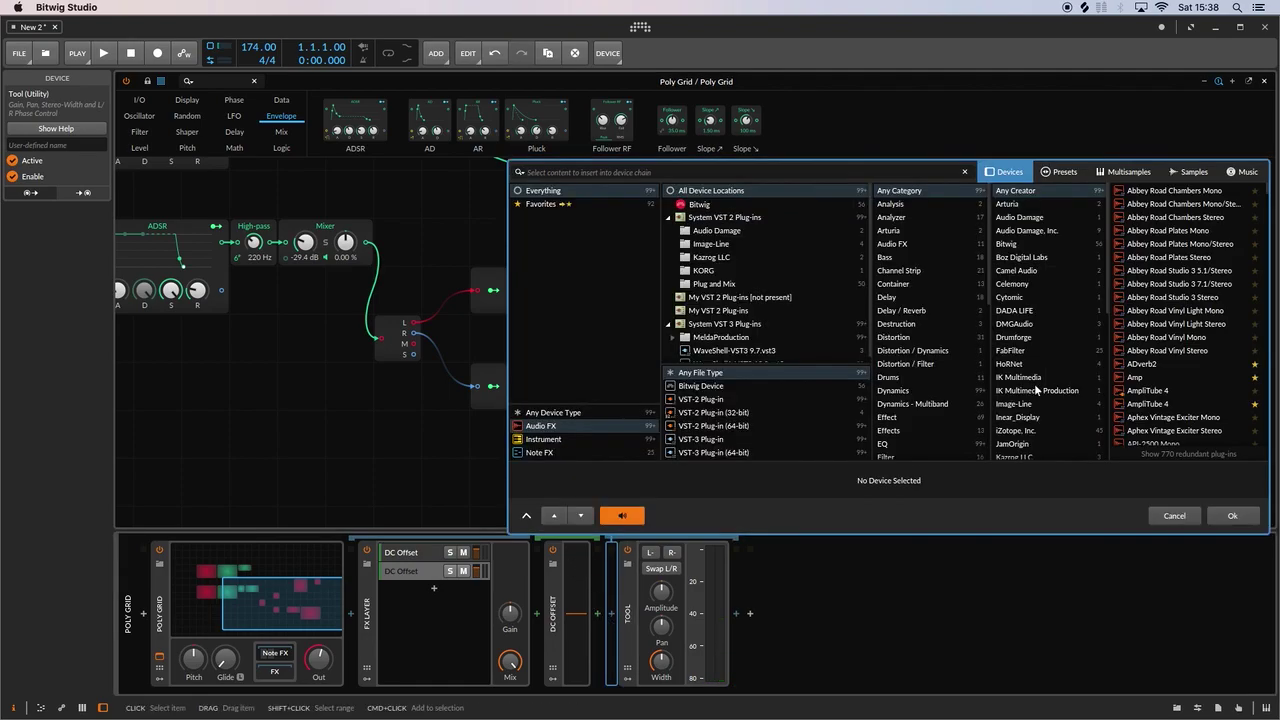
pyautogui.write('d')
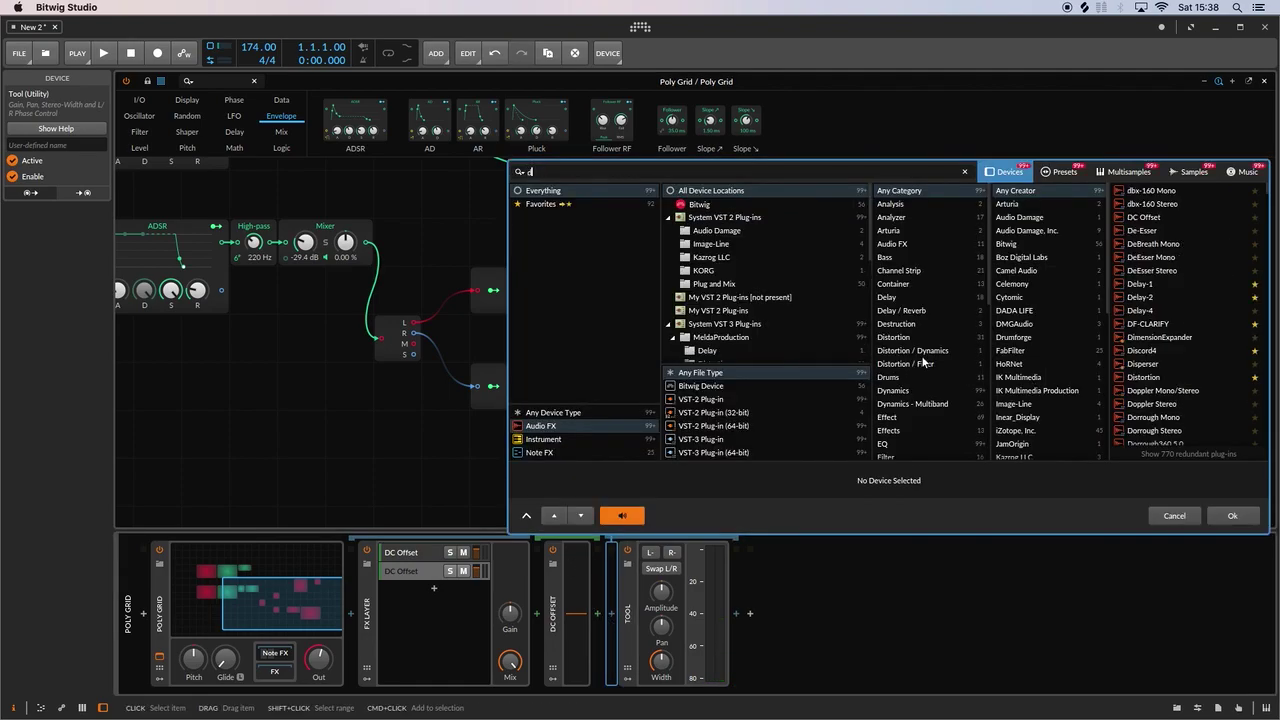
pyautogui.write('ist')
pyautogui.click(1143, 187)
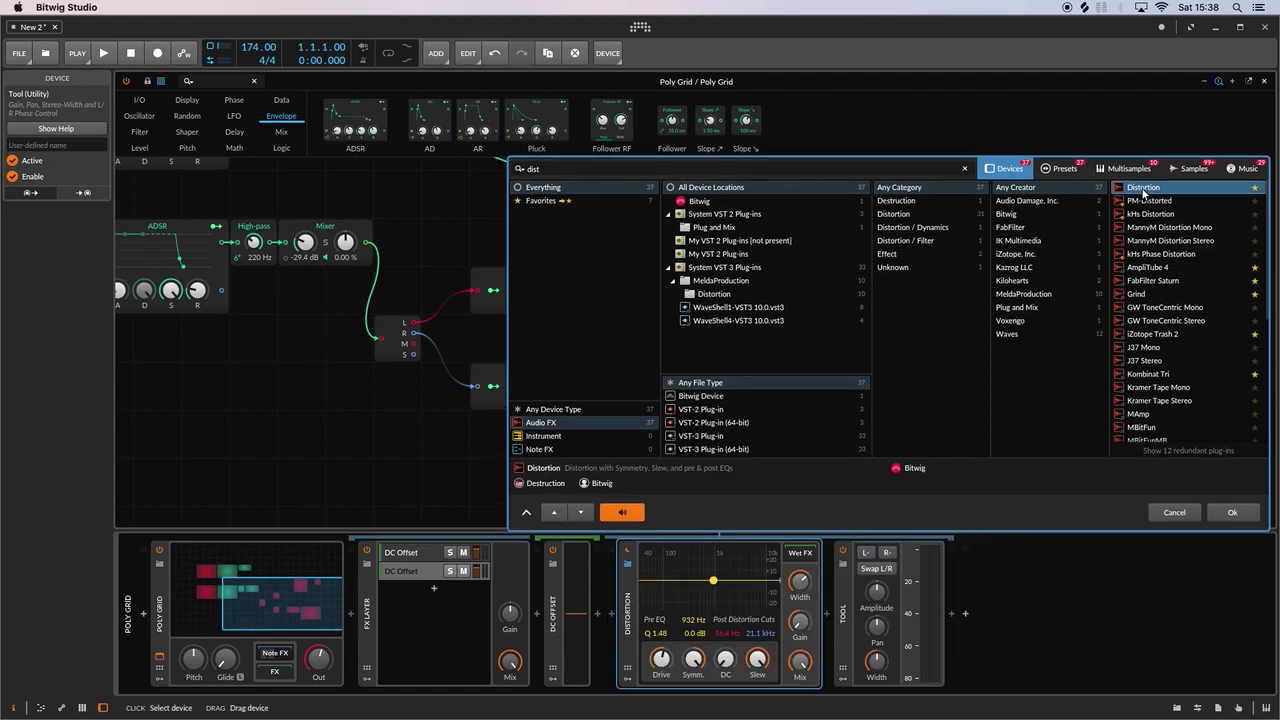
pyautogui.doubleClick(1143, 187)
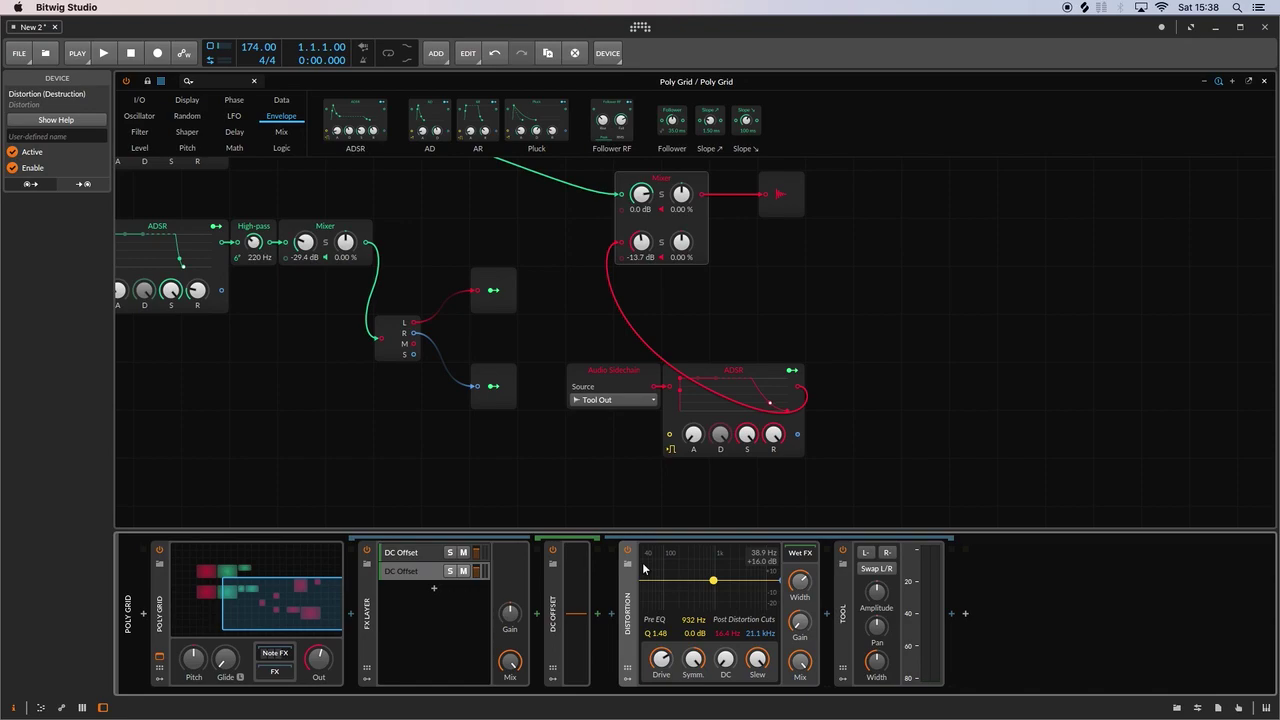
# - Pan around the Grid canvas to review the sine and pulse layer routing
pyautogui.hscroll(-5, 630, 440)
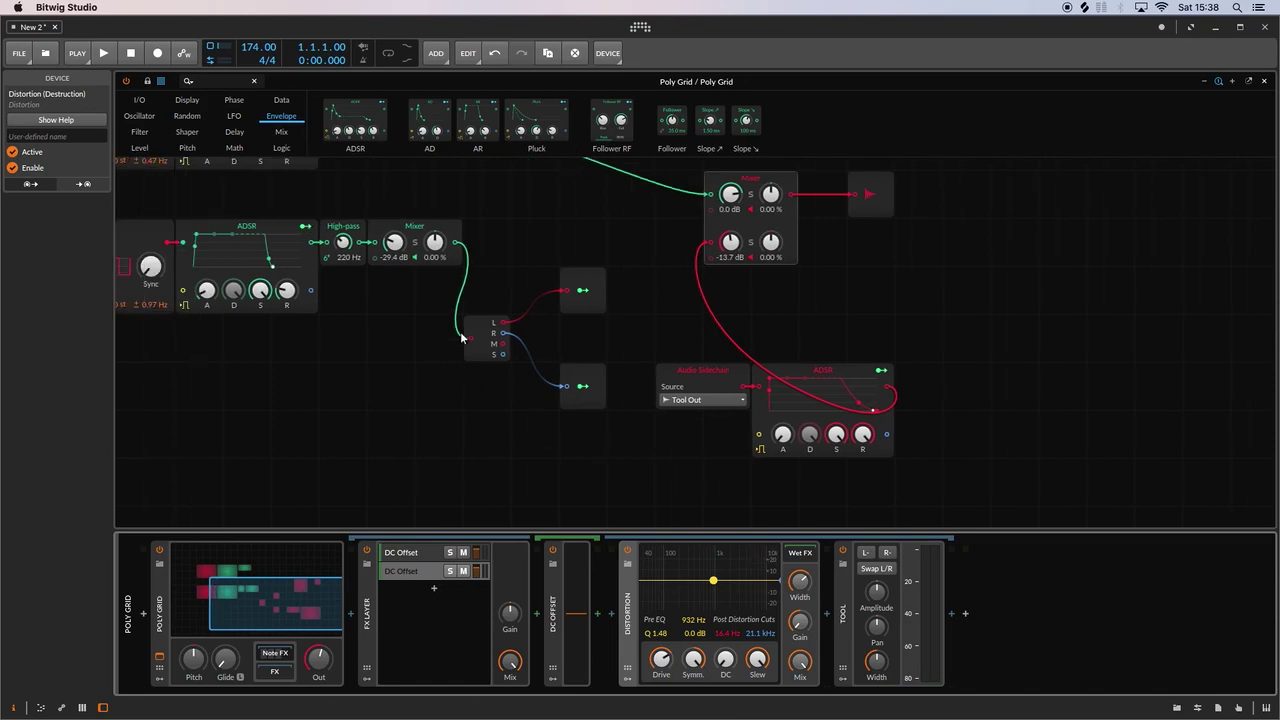
pyautogui.scroll(3, 545, 287)
pyautogui.scroll(4, 542, 270)
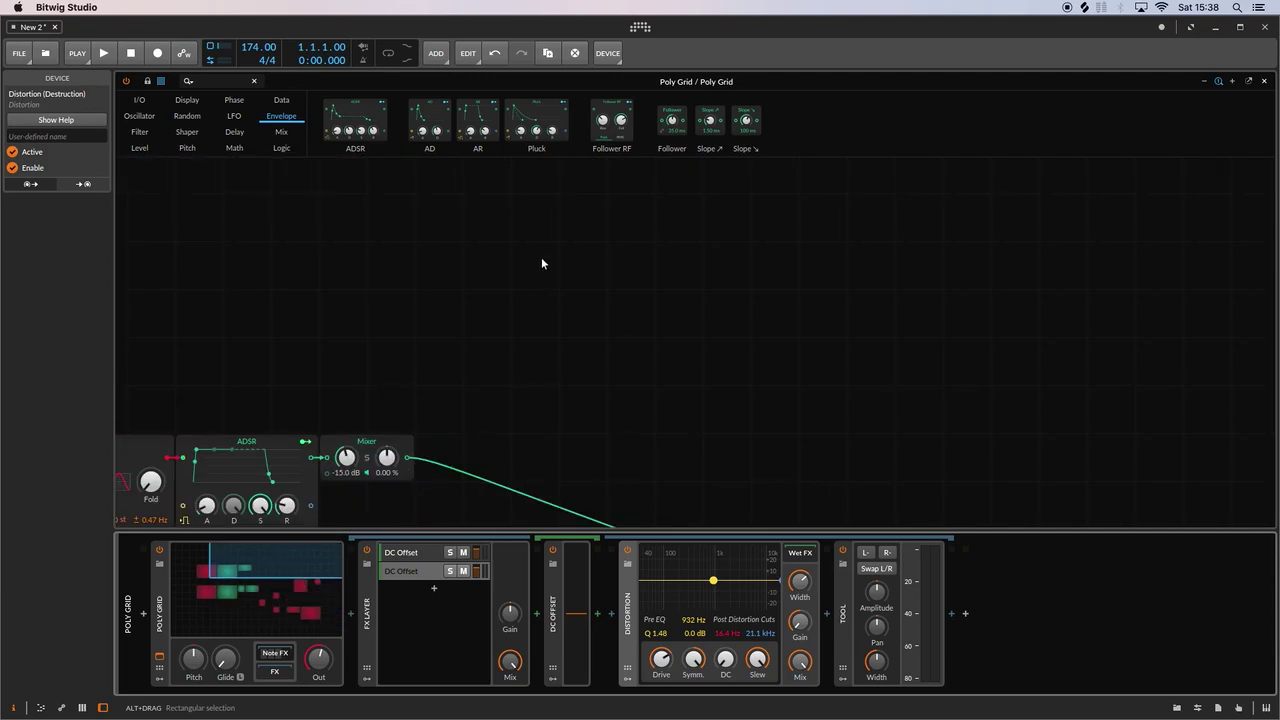
pyautogui.scroll(-3, 539, 265)
pyautogui.hscroll(-6, 523, 338)
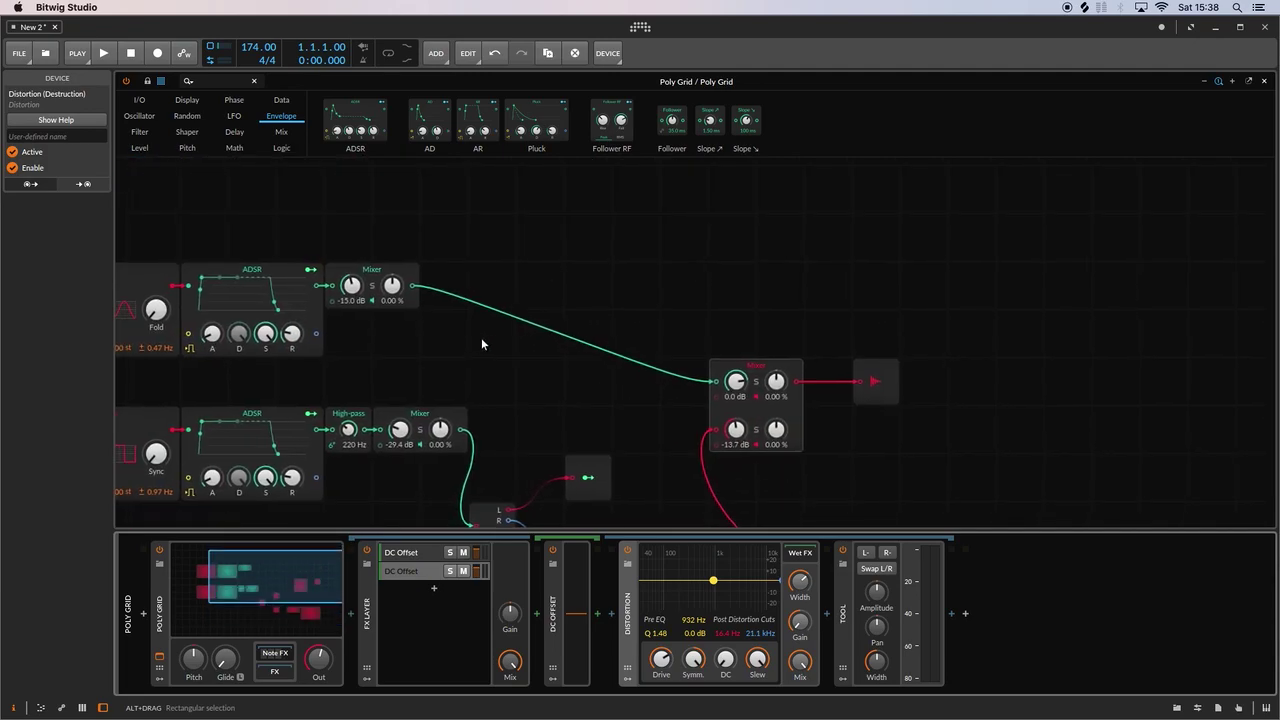
pyautogui.scroll(-1, 388, 331)
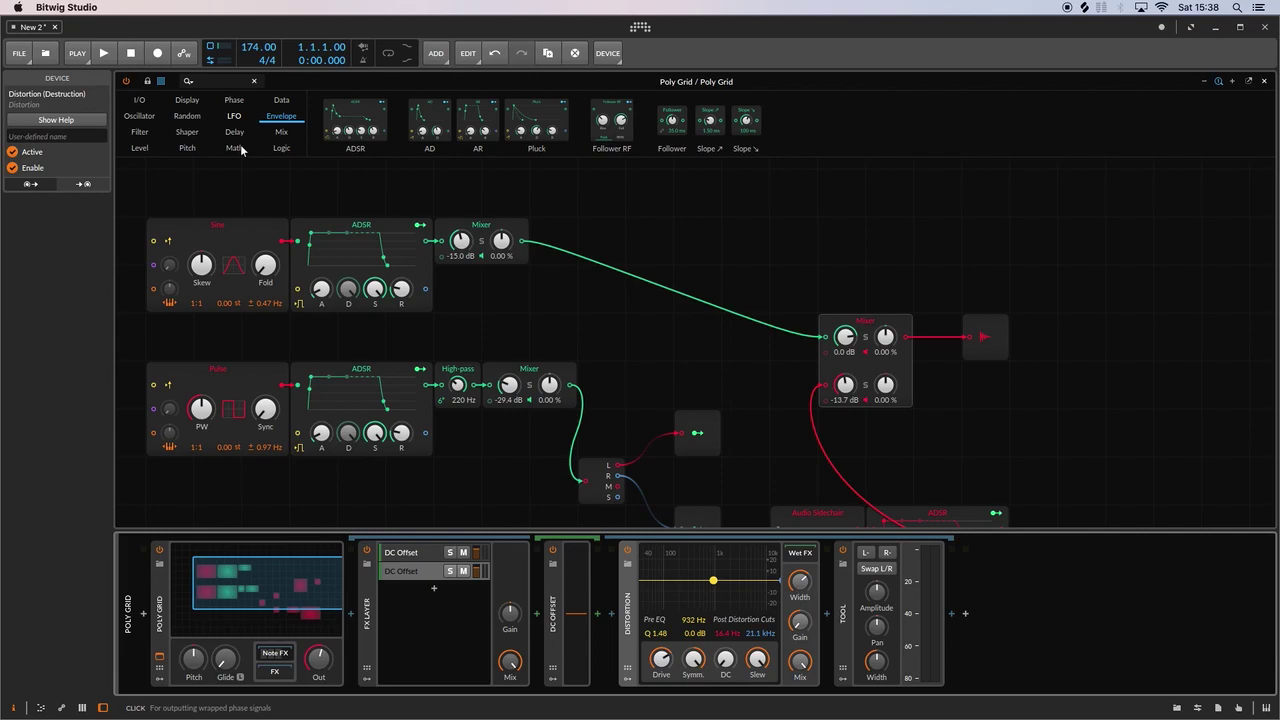
pyautogui.scroll(-2, 655, 423)
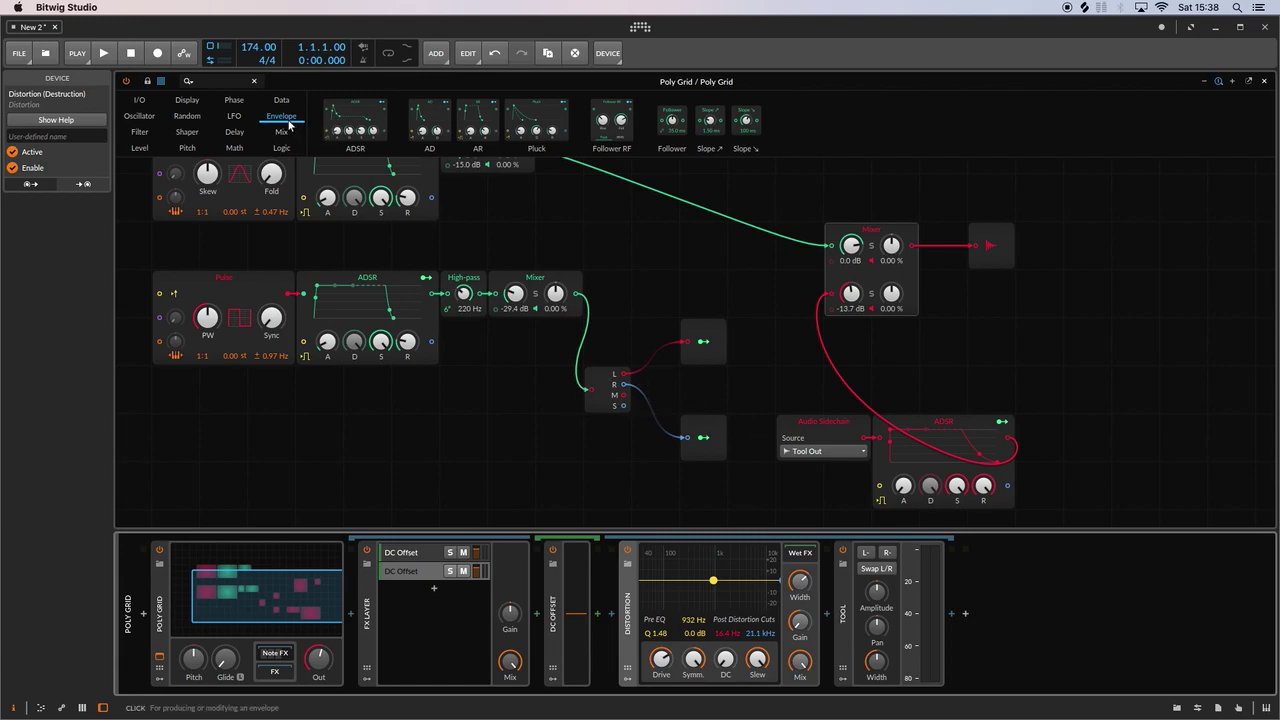
# - Switch the module browser to the I/O category and scan its modules
pyautogui.click(139, 100)
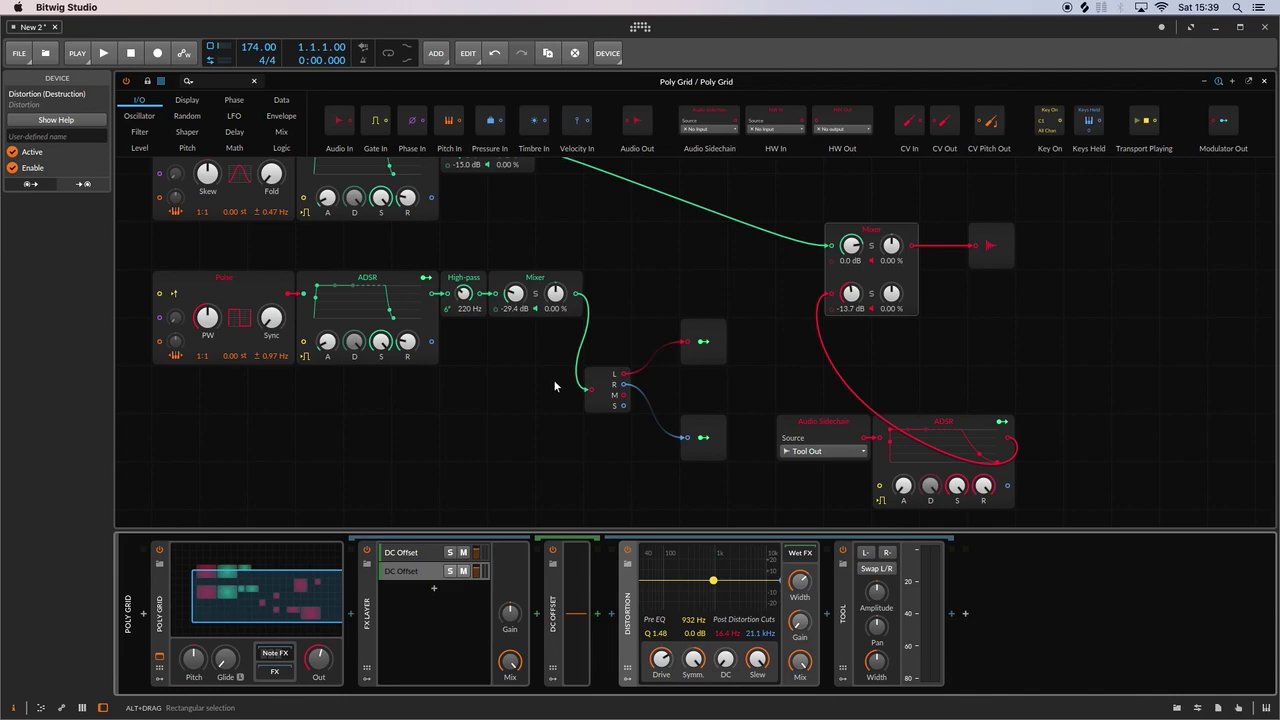
pyautogui.scroll(3, 540, 367)
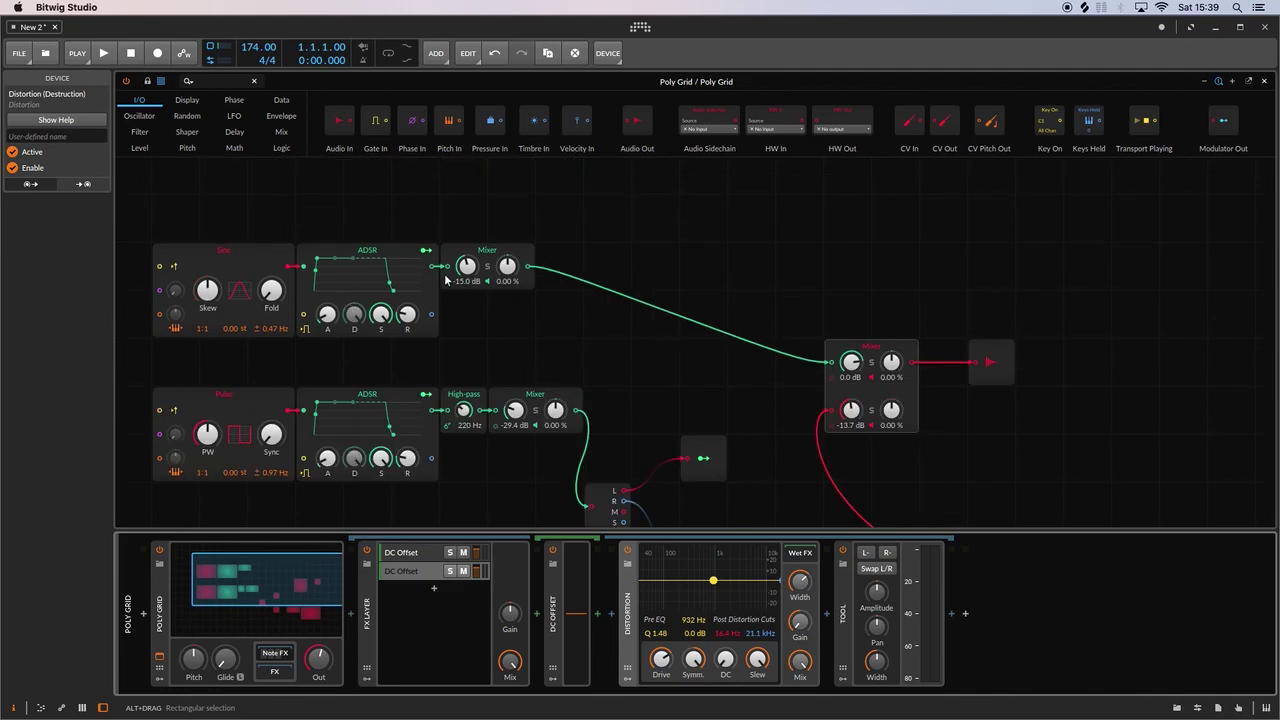
pyautogui.scroll(-1, 478, 323)
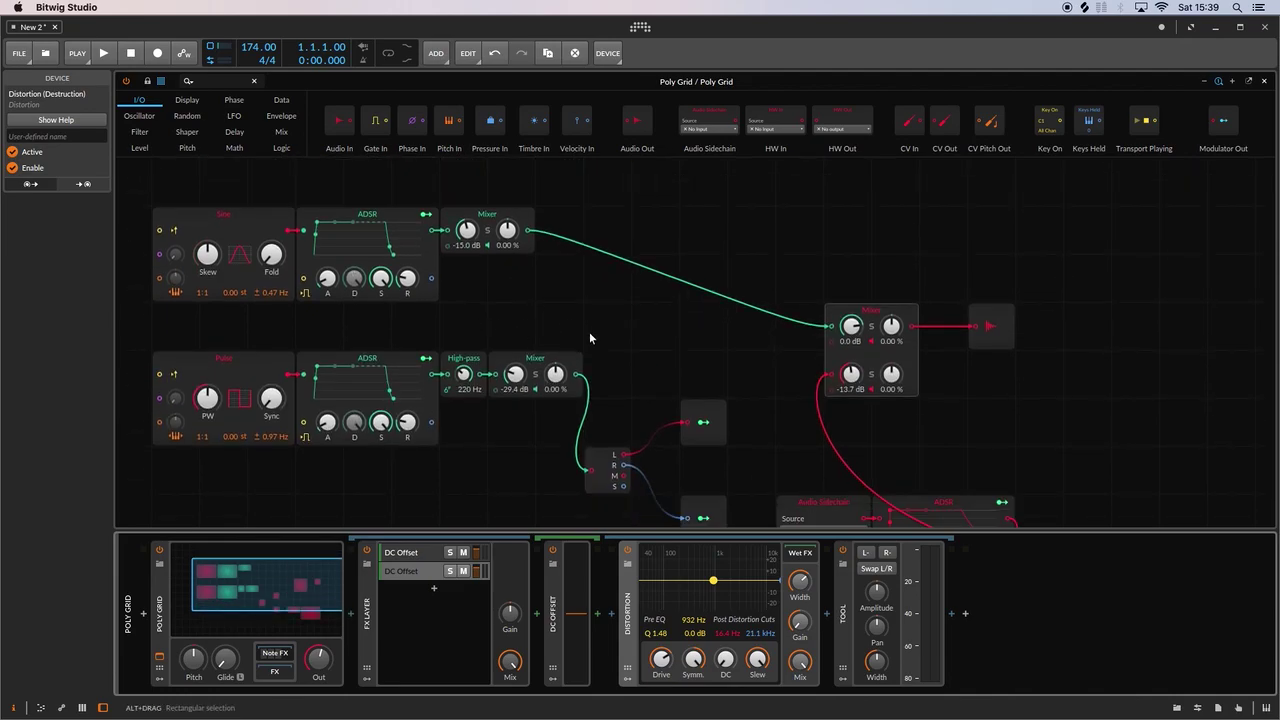
pyautogui.hscroll(-2, 589, 335)
pyautogui.scroll(-2, 611, 367)
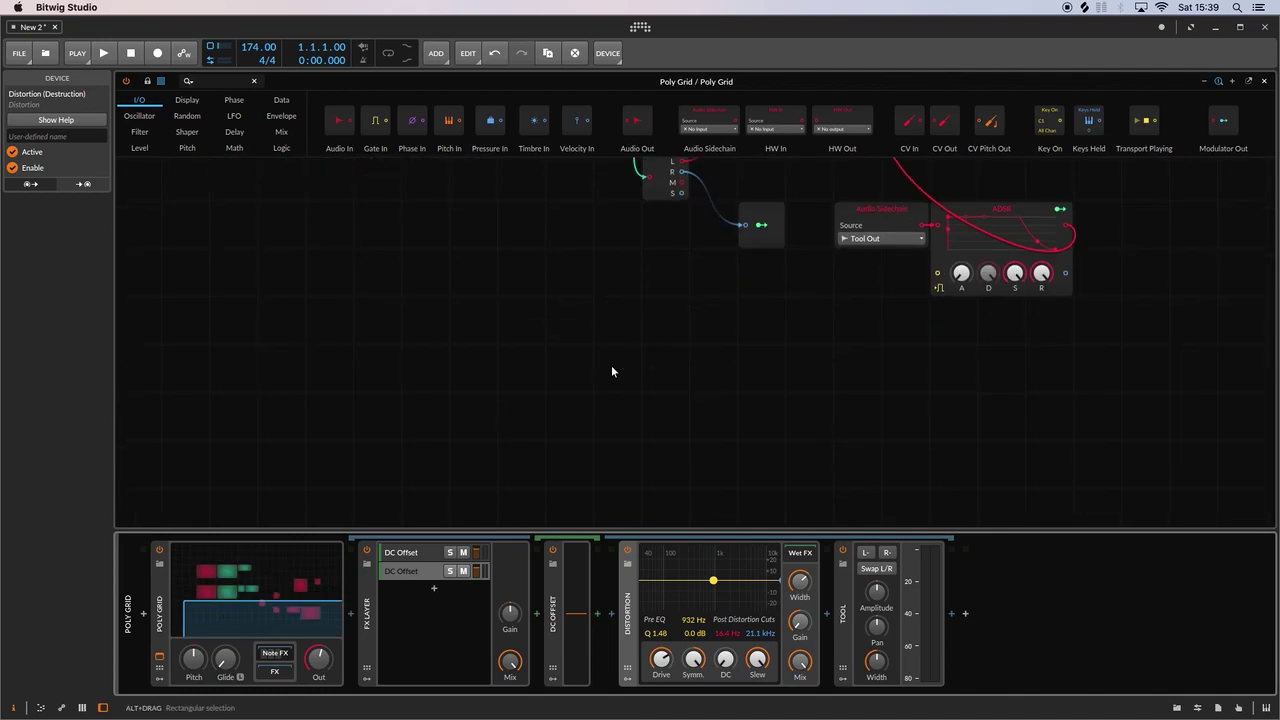